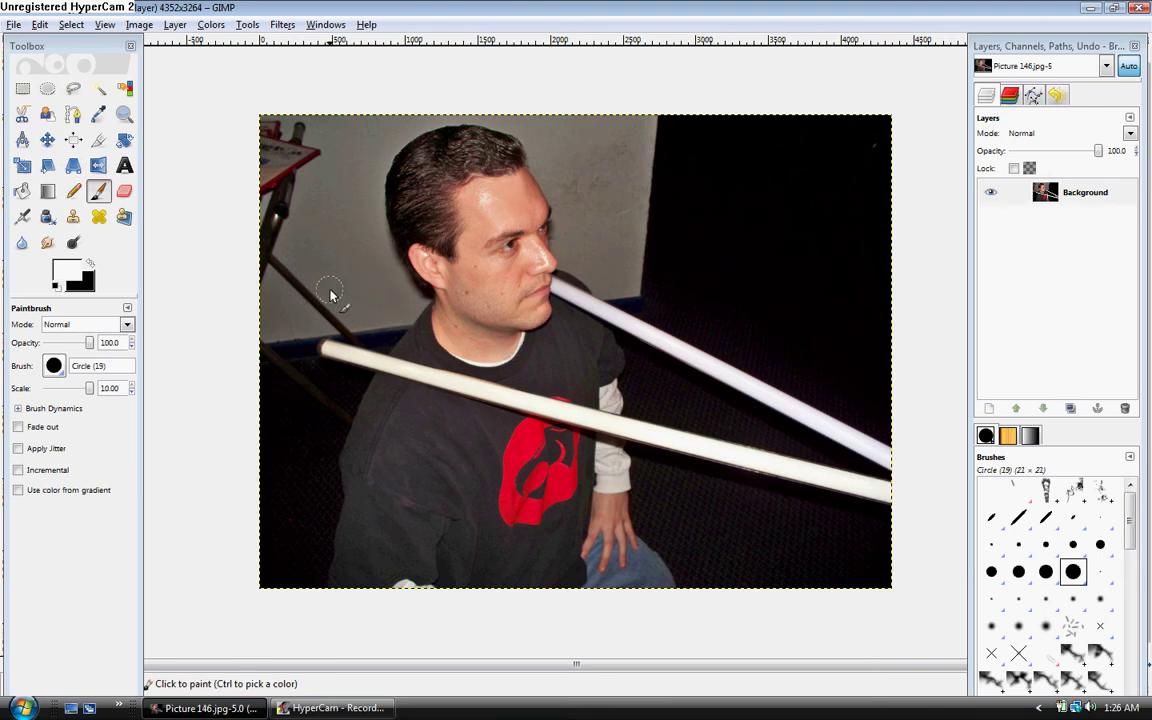
- Scale the photo from 4352x3264 down to 639x479 pixels with Scale Image
left_click(140, 25)
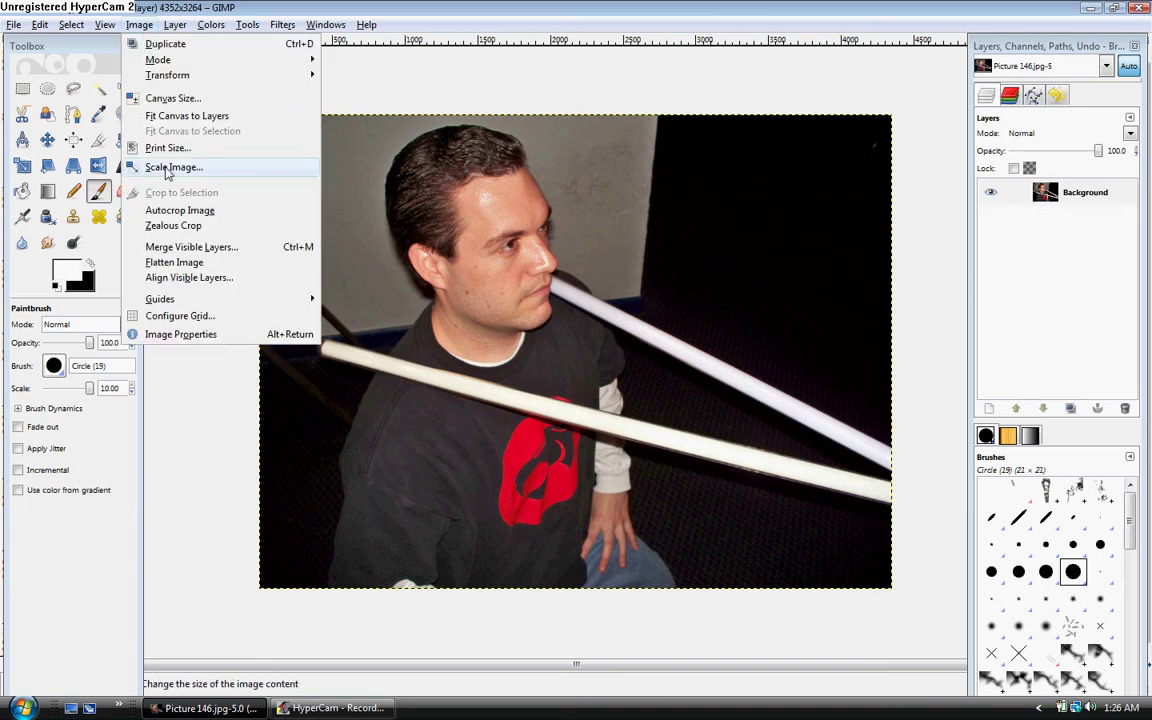
left_click(167, 169)
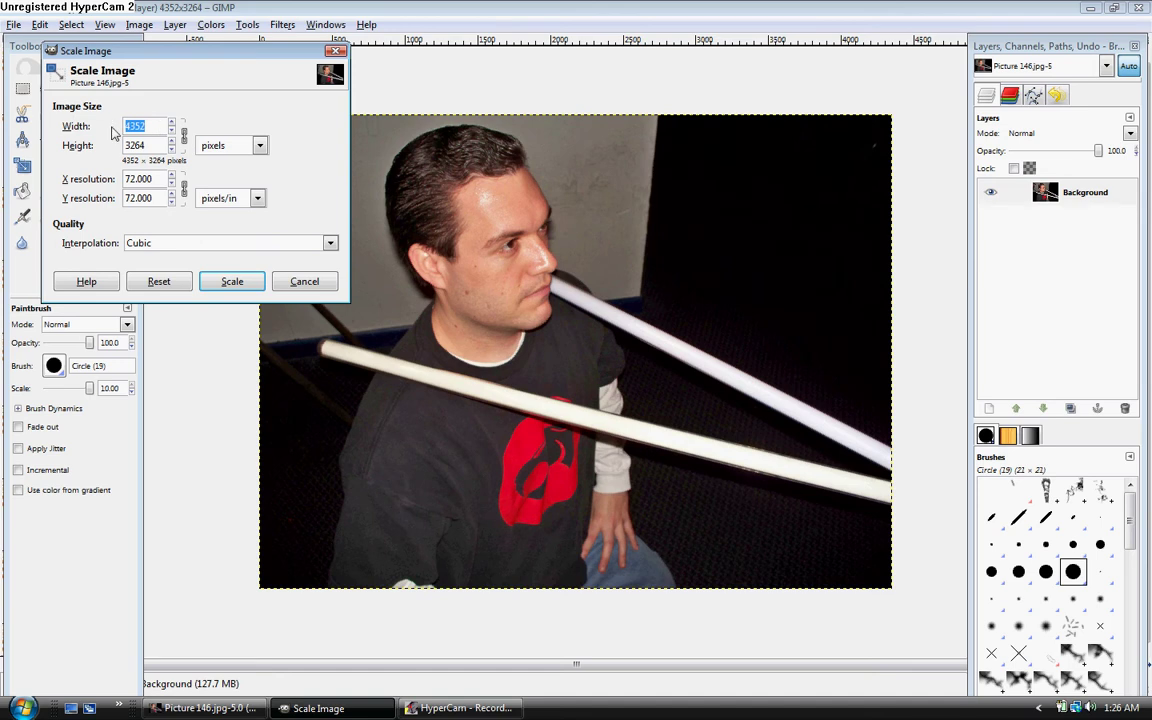
type("639")
left_click(153, 146)
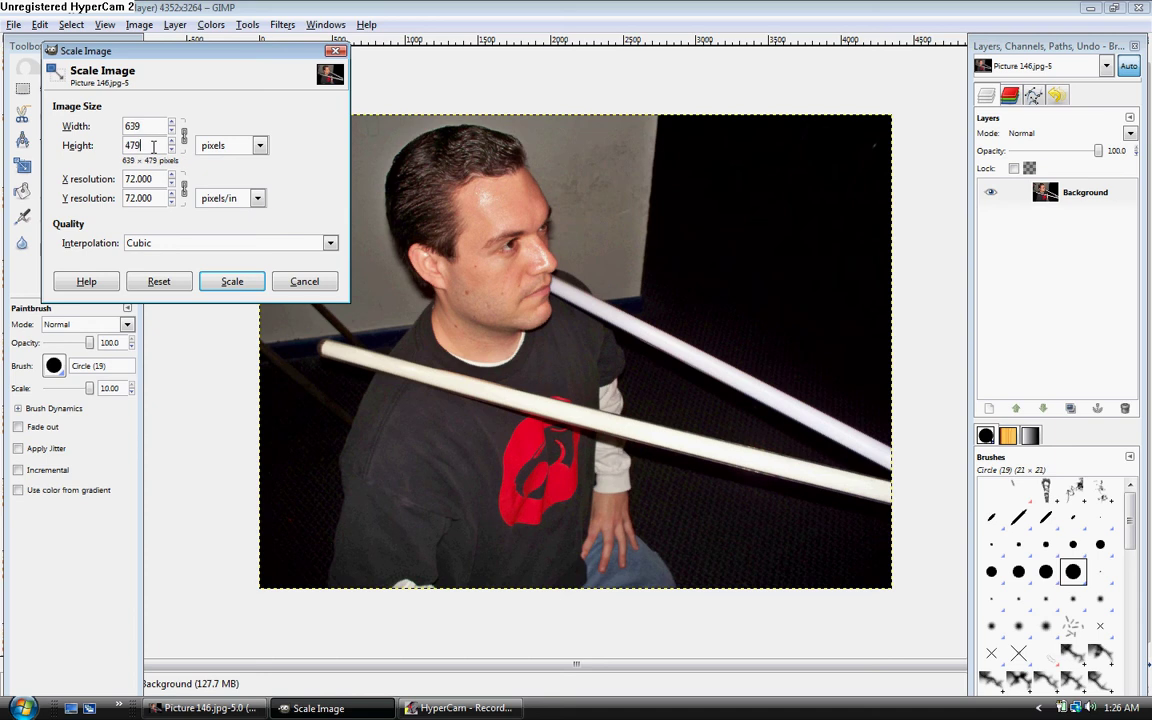
left_click(226, 282)
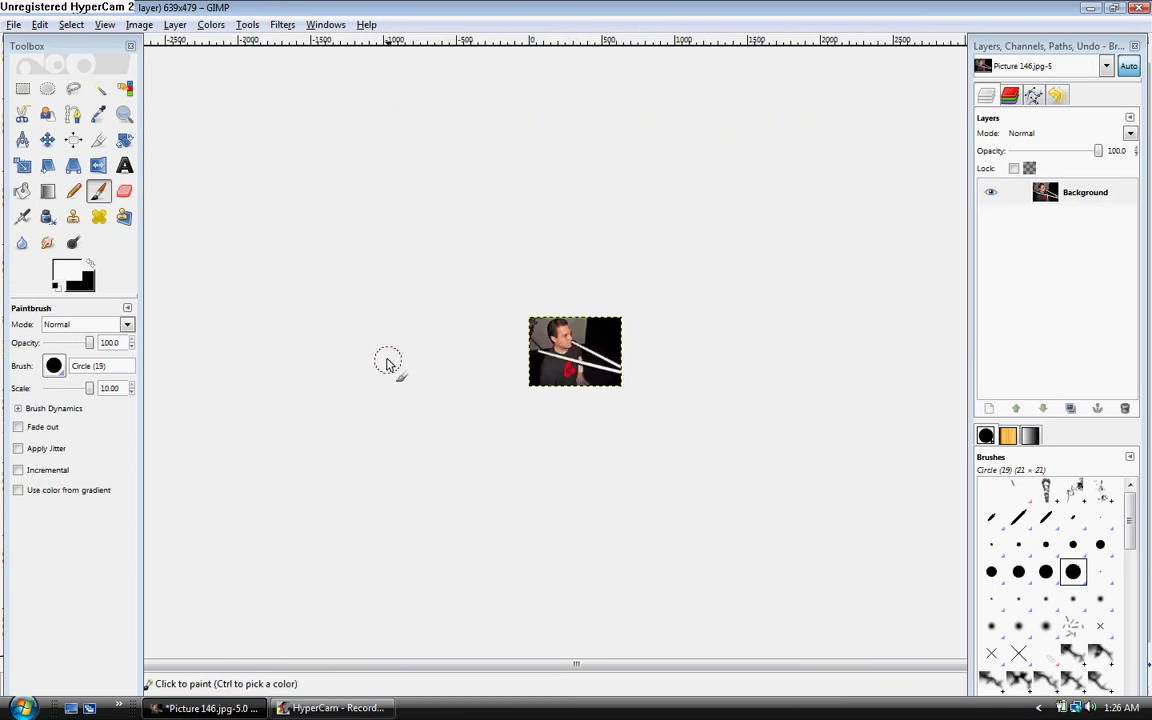
- Zoom in on the 639x479 photo with the Zoom tool until it fills the window
left_click(124, 114)
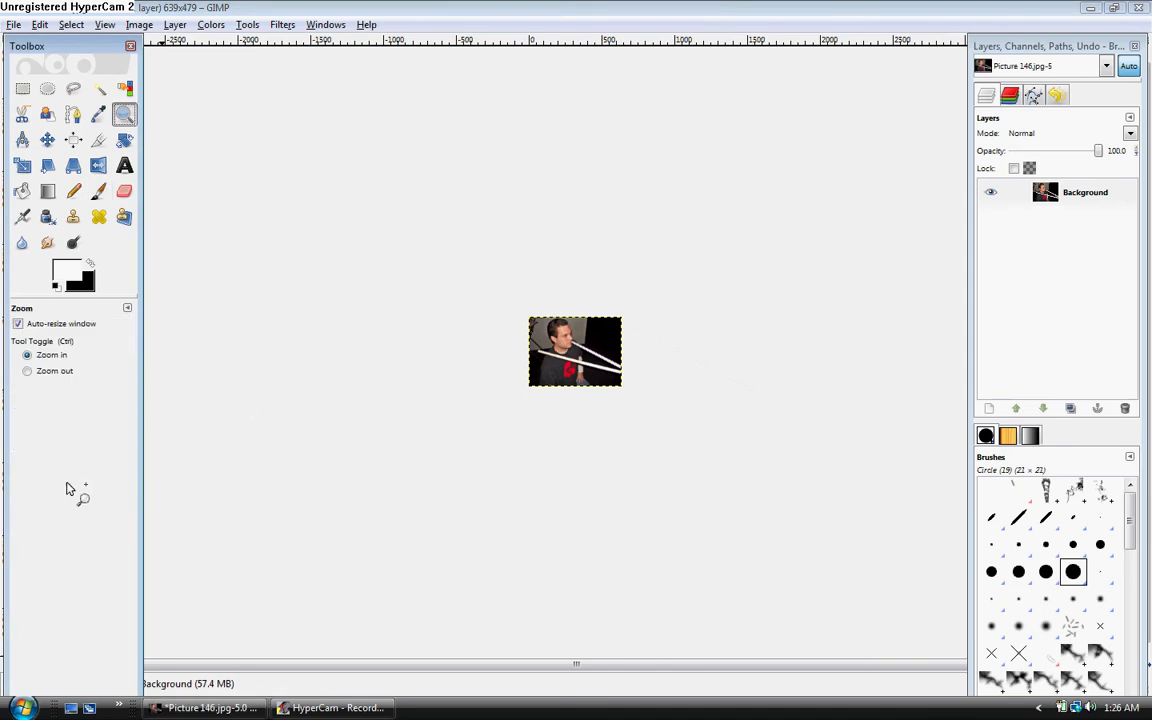
left_click(566, 370)
left_click(566, 370)
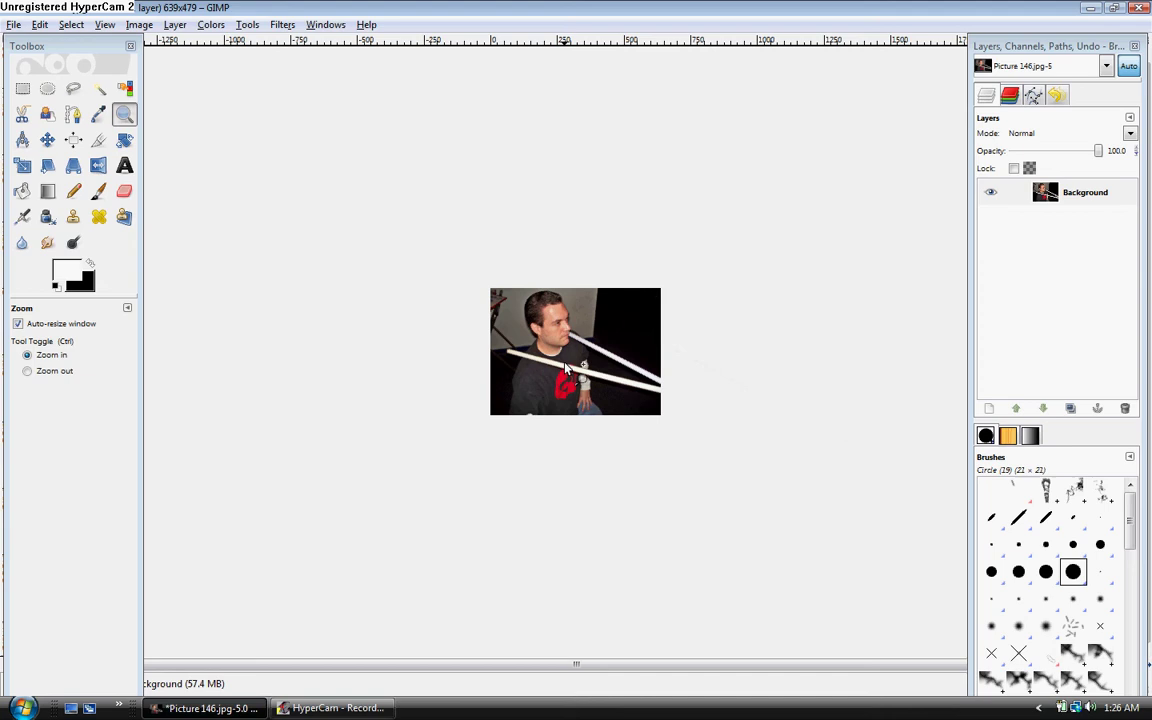
left_click(566, 370)
left_click(566, 370)
left_click(566, 370)
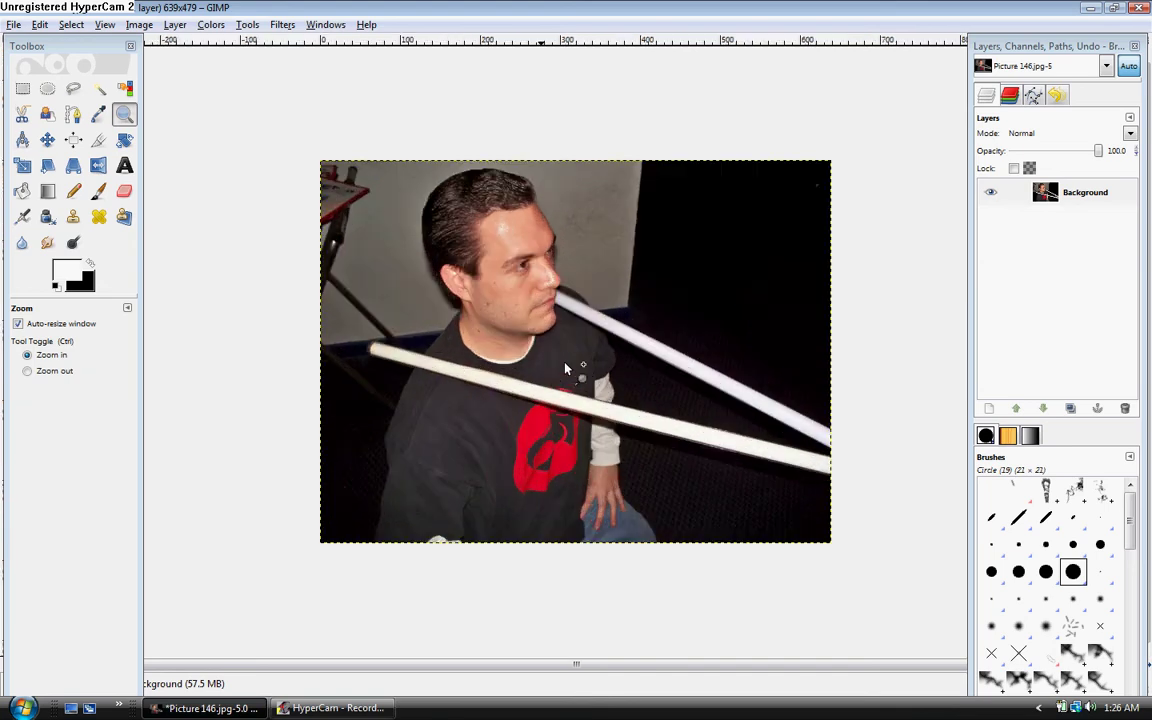
left_click(566, 370)
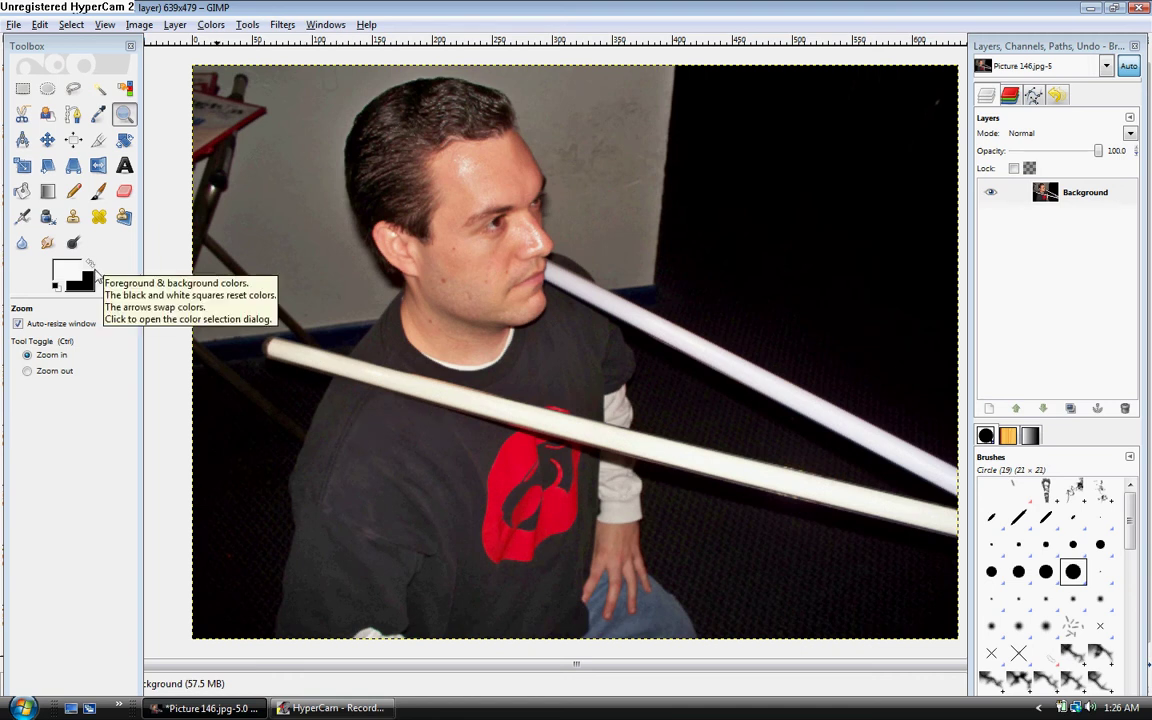
- Make black the foreground and add a black-filled New Layer above Background in Screen mode
left_click(92, 270)
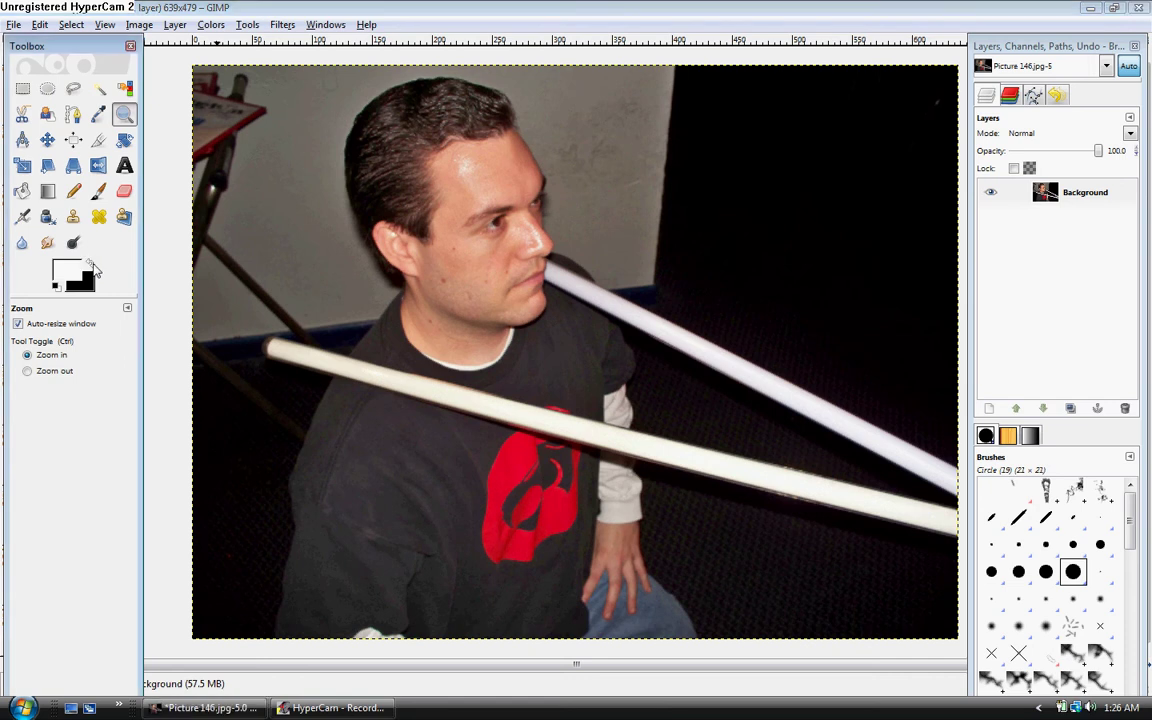
left_click(90, 266)
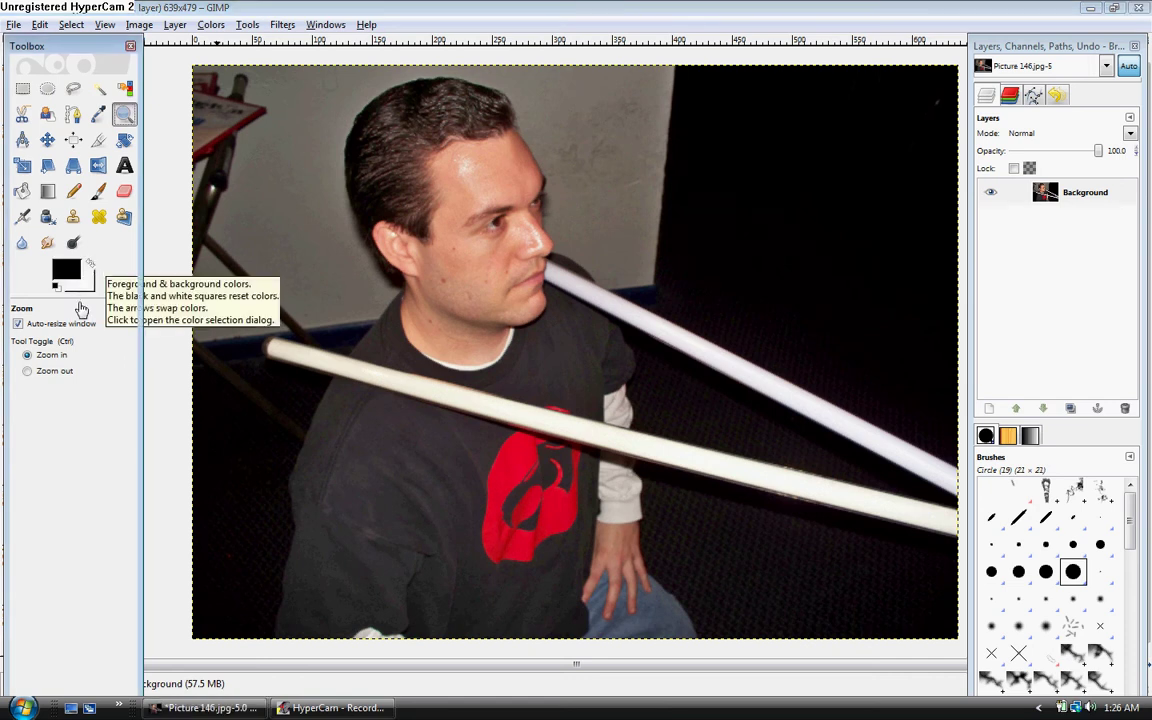
left_click(178, 27)
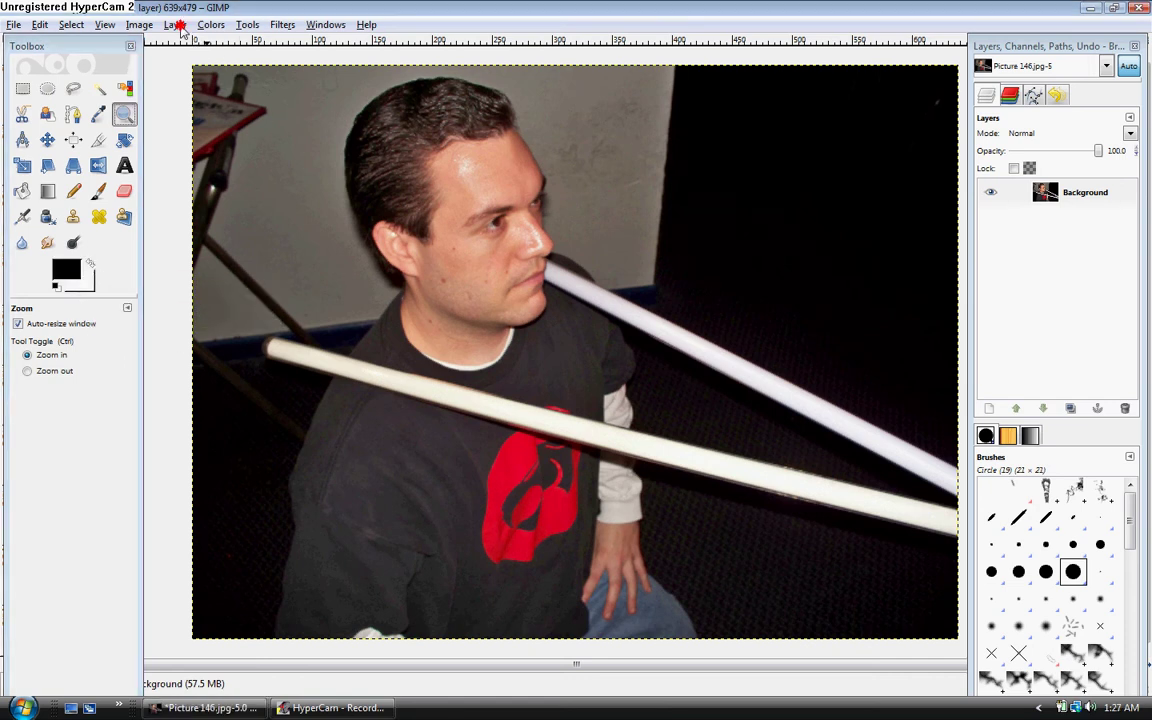
left_click(176, 26)
left_click(195, 45)
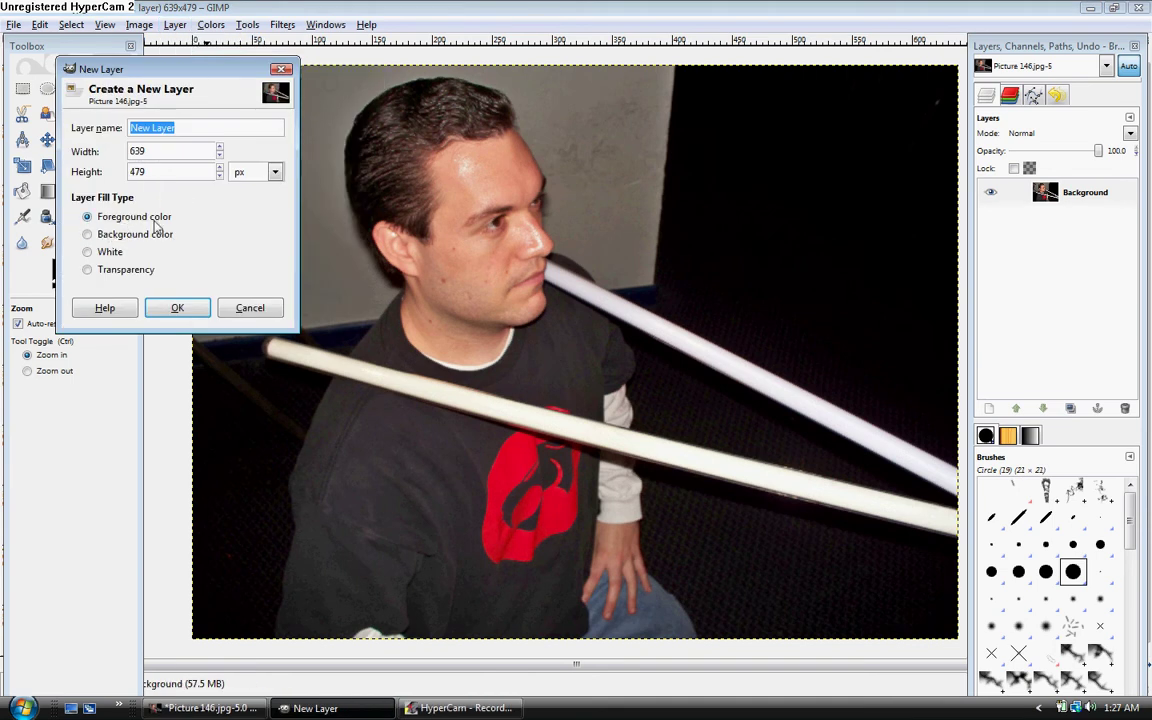
left_click(176, 308)
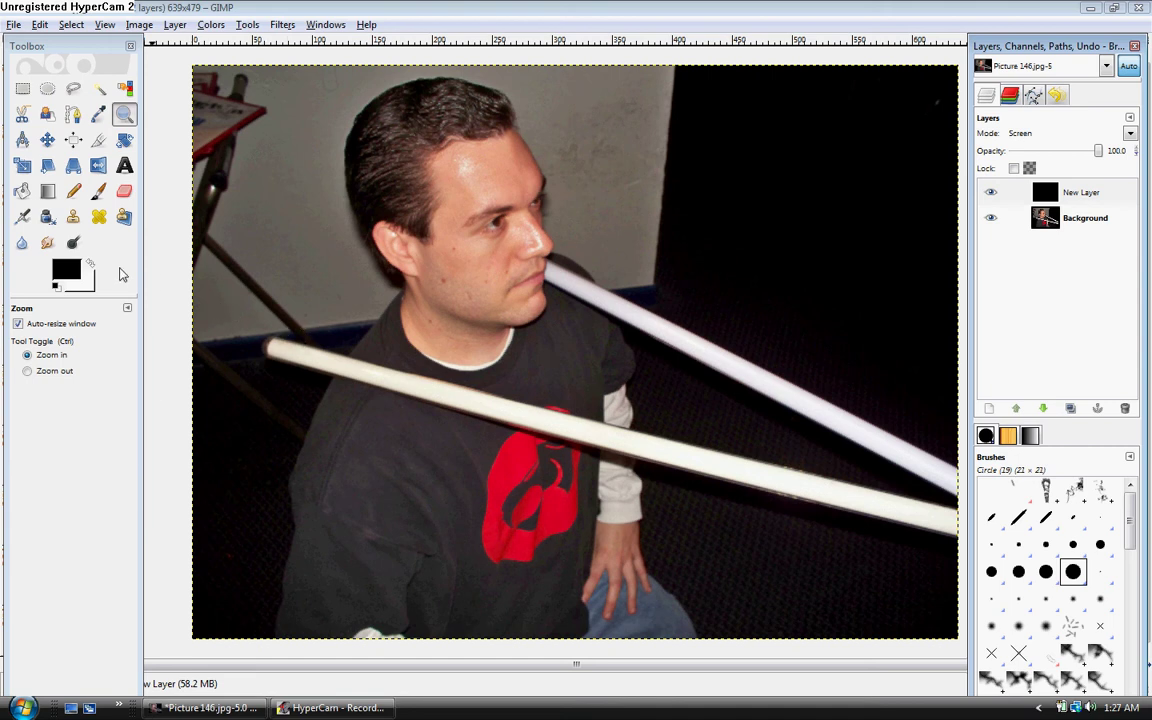
- Make white the foreground and trace a closed path around the long lower tube across the chest
left_click(90, 262)
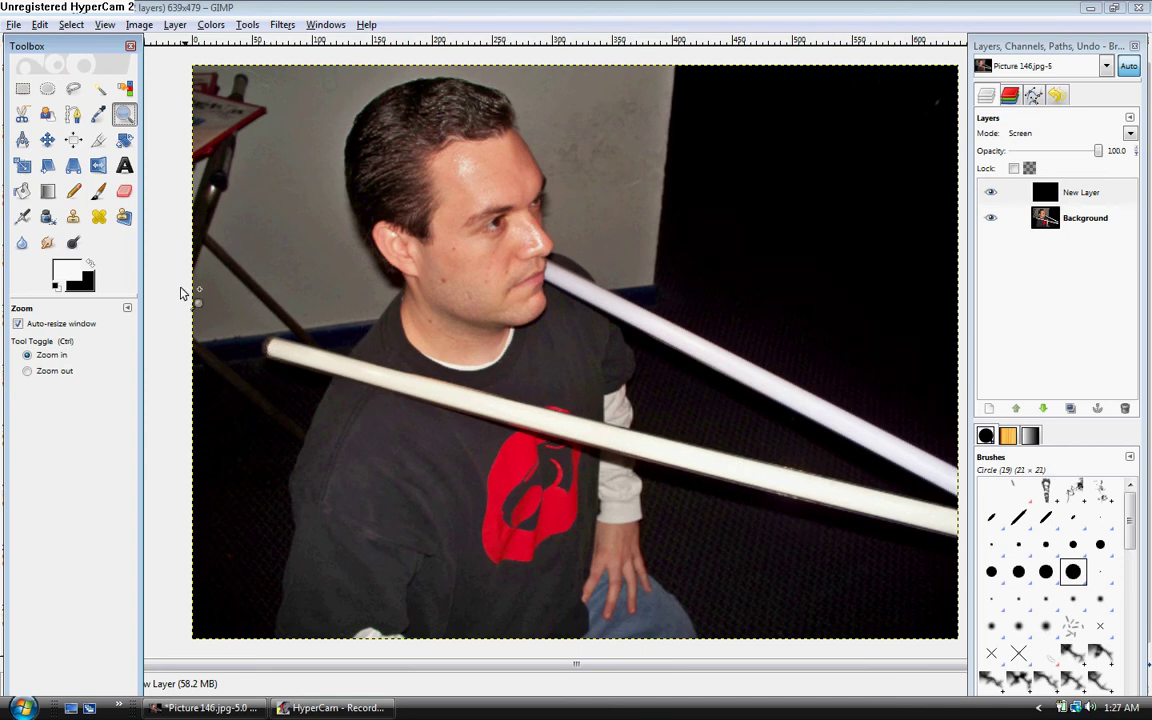
left_click(73, 114)
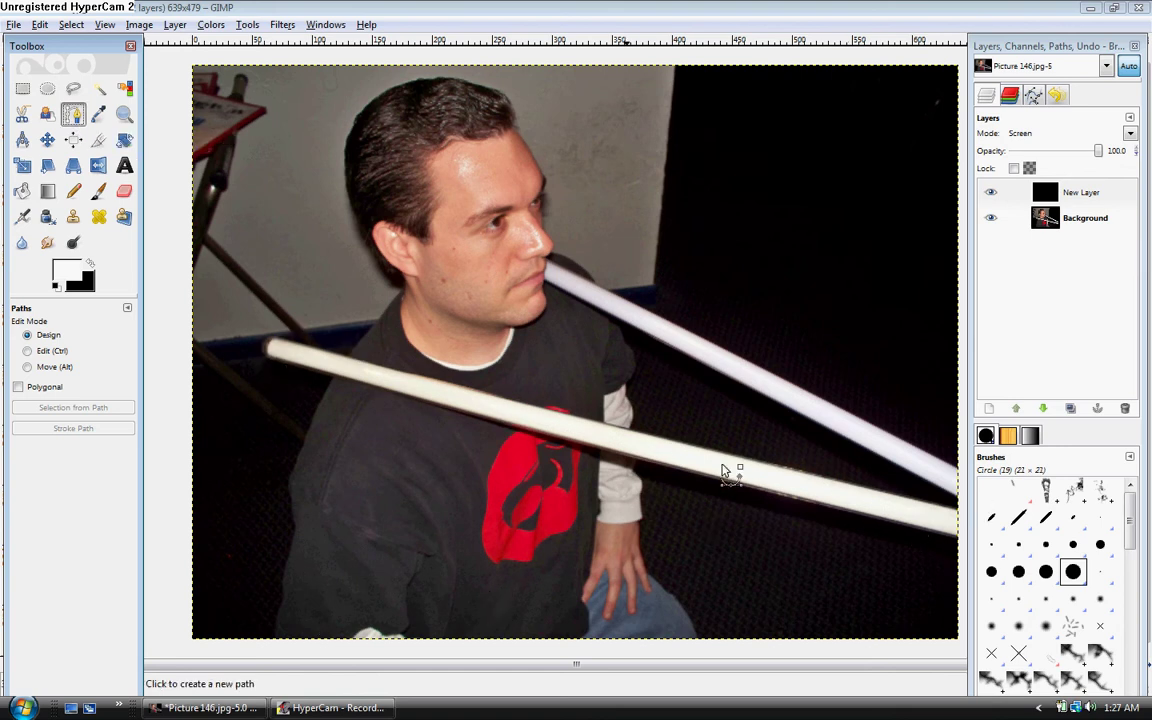
left_click(957, 507)
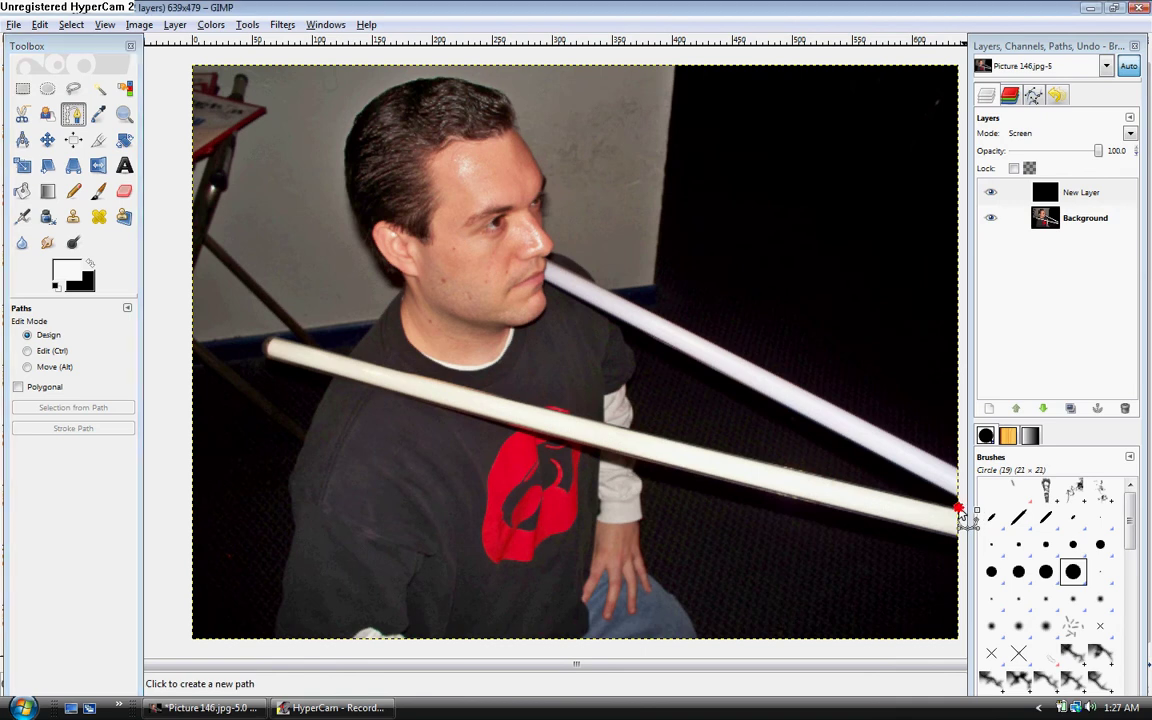
left_click(505, 400)
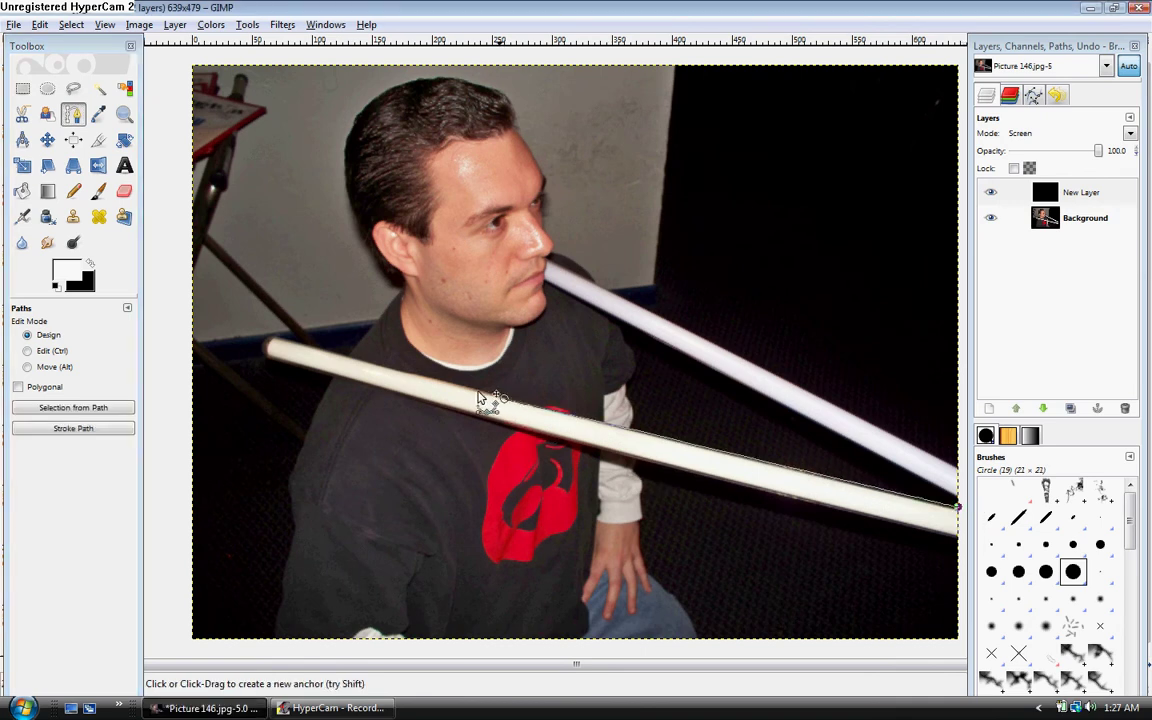
left_click(412, 376)
left_click(377, 365)
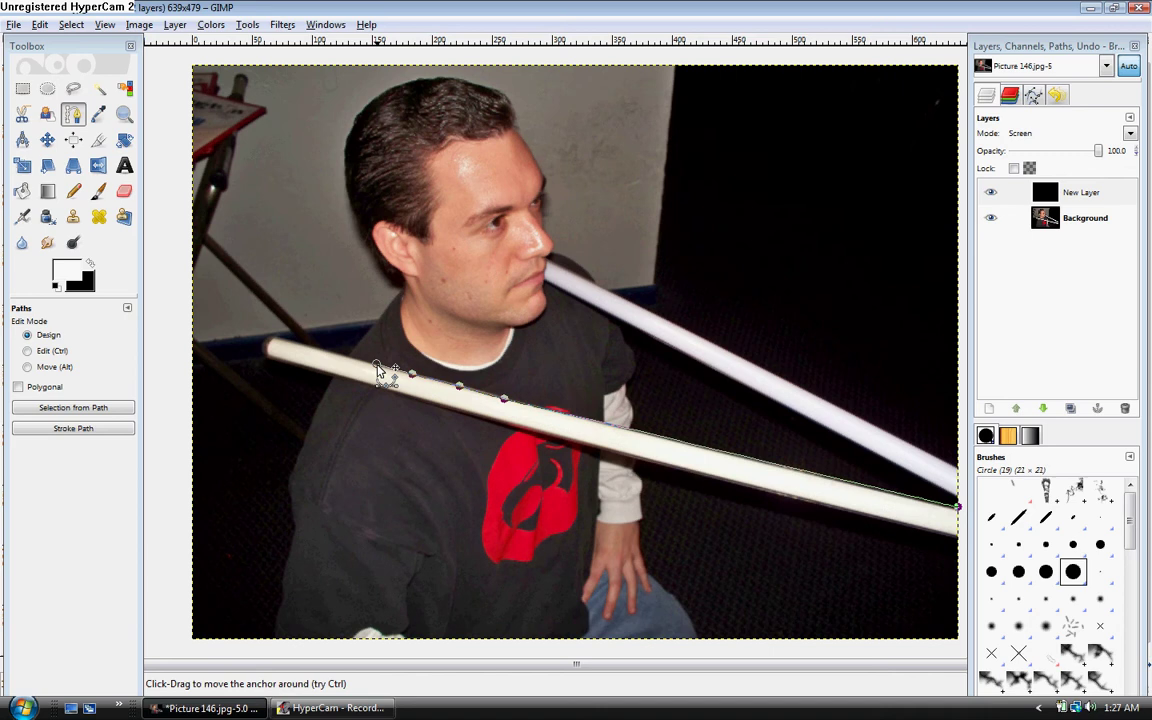
left_click(270, 337)
left_click_drag(270, 340, 265, 352)
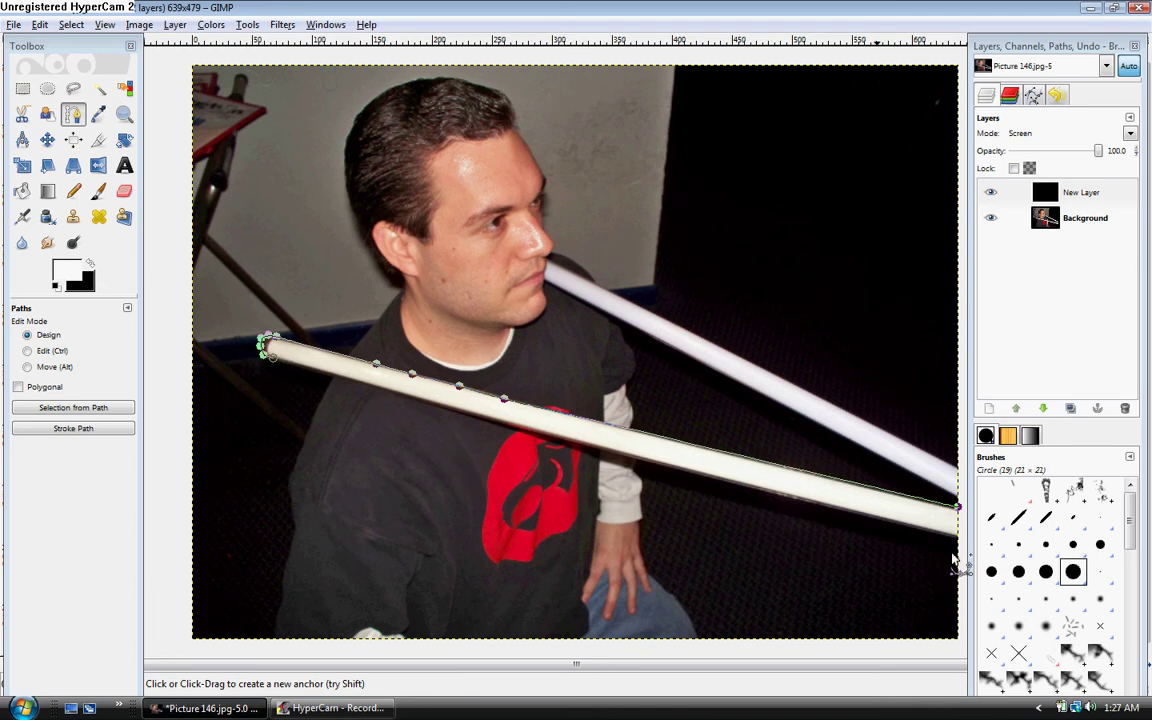
left_click(960, 545)
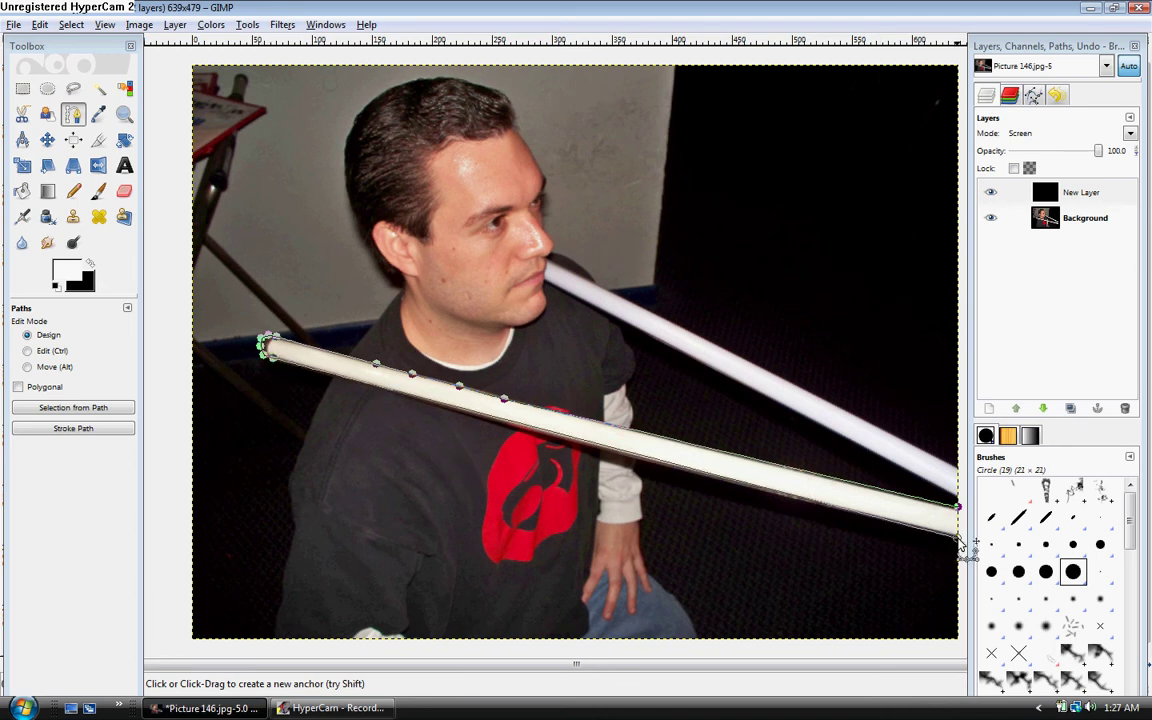
left_click(958, 509)
- Turn the tube path into a selection, paint it white with the Circle (19) brush, then deselect
left_click(84, 409)
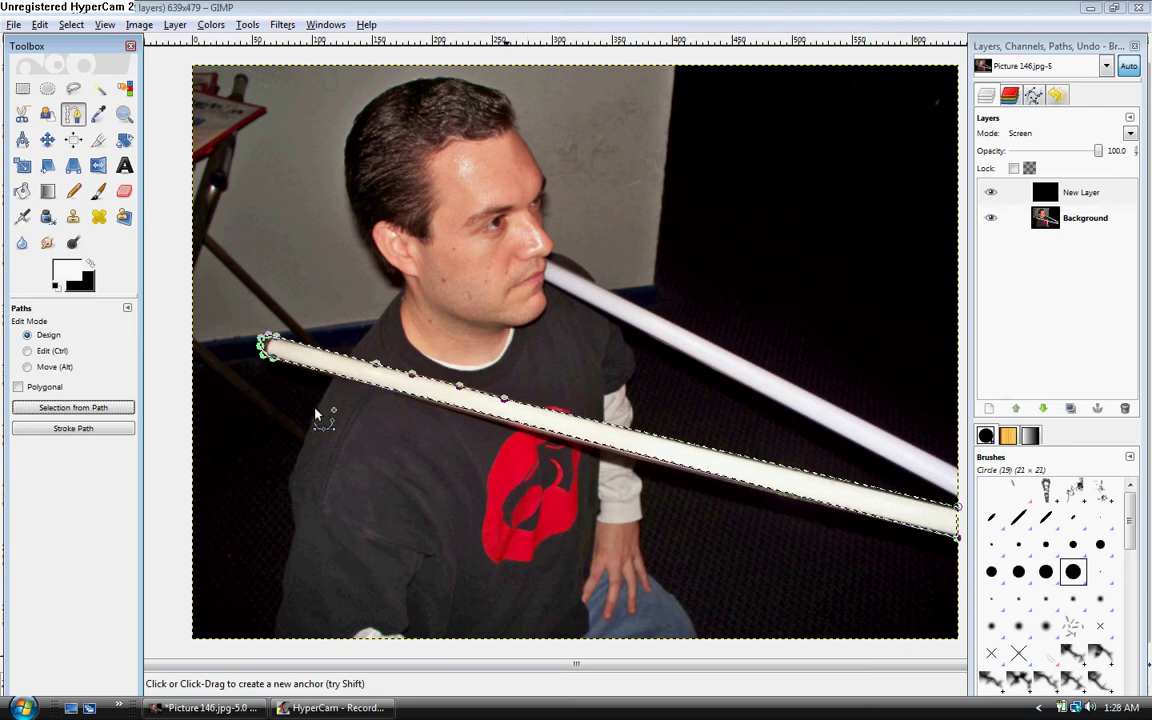
left_click(100, 193)
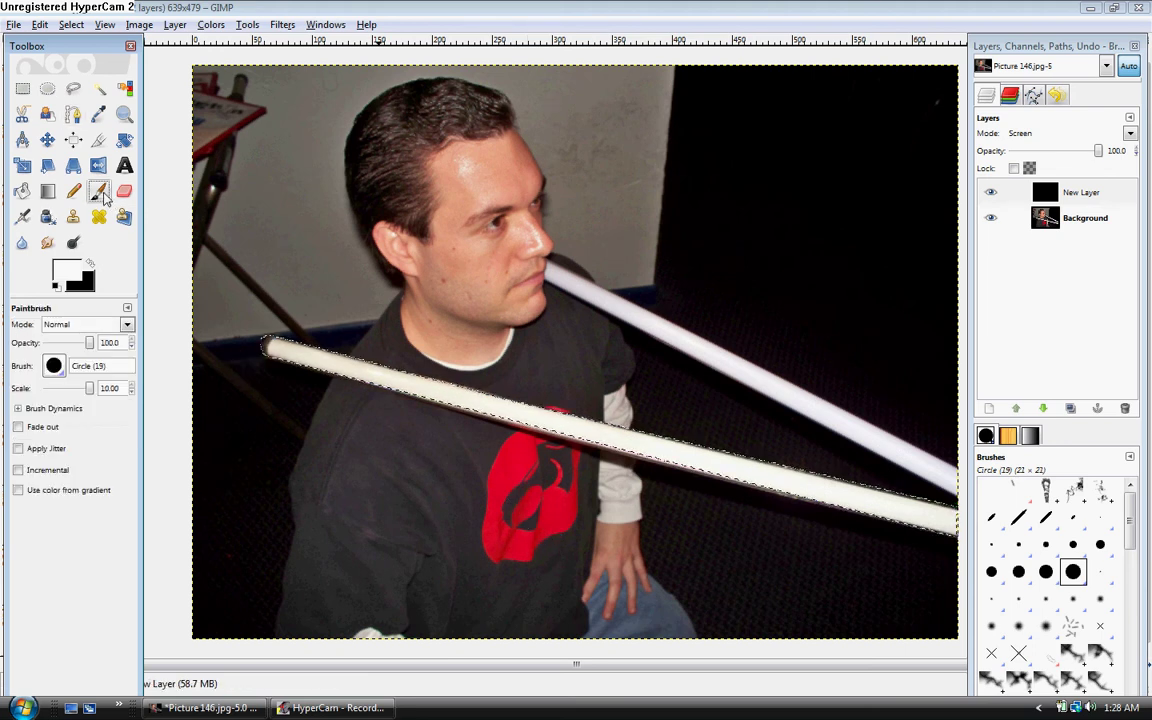
left_click(60, 369)
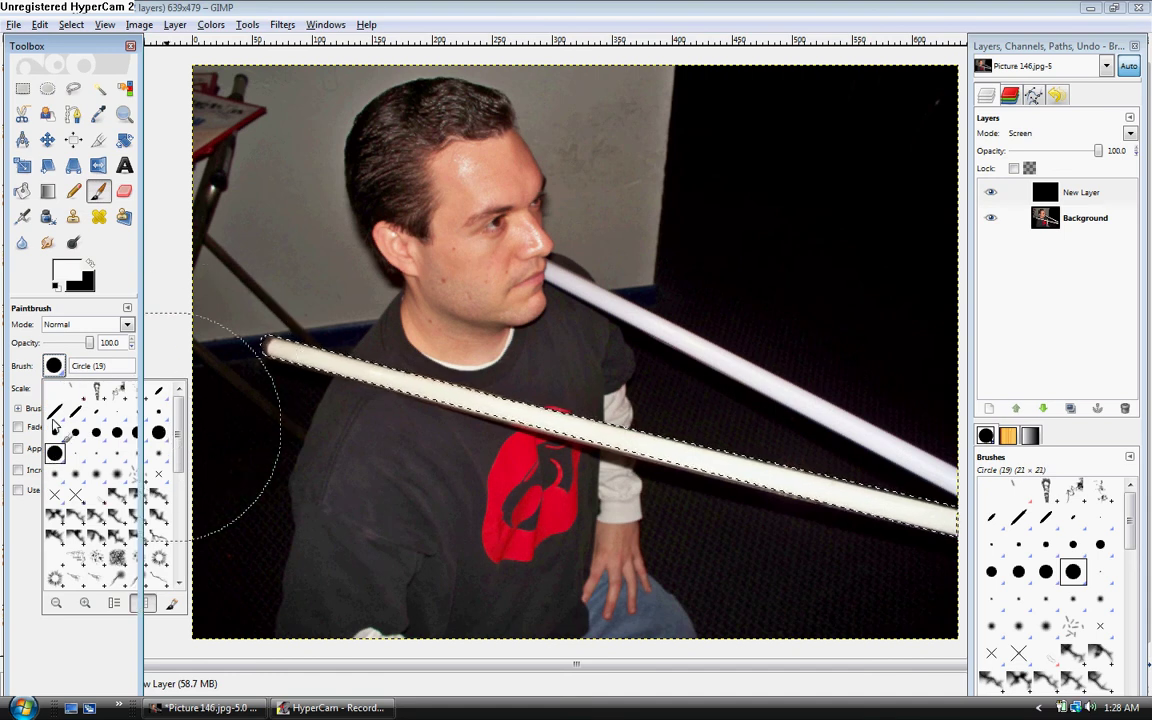
left_click(27, 395)
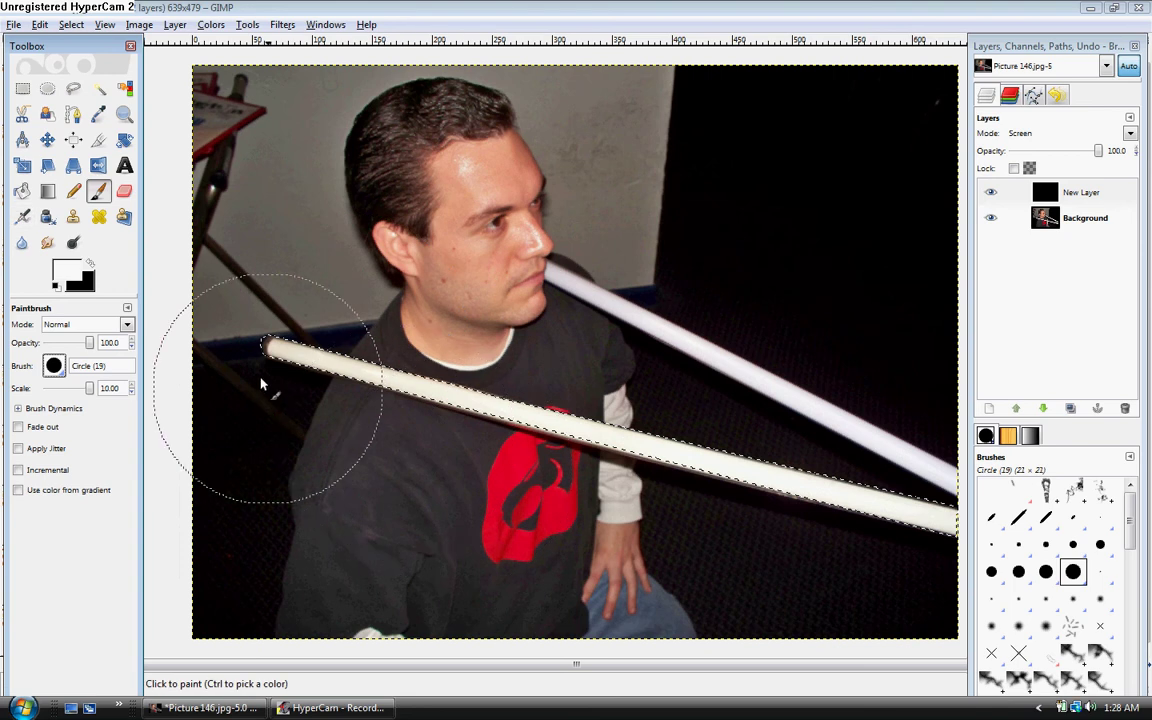
left_click(310, 359)
mouse_move(310, 359)
left_mouse_down()
mouse_move(440, 375)
mouse_move(820, 460)
mouse_move(913, 512)
mouse_move(506, 381)
left_mouse_up()
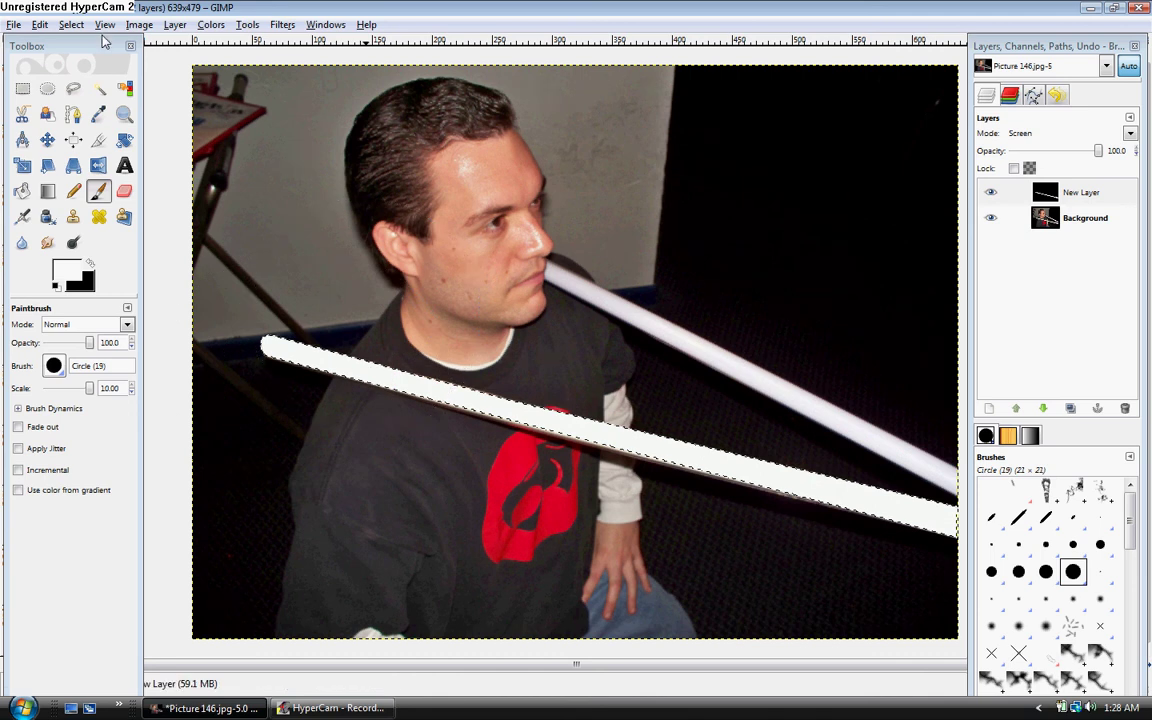
left_click(70, 26)
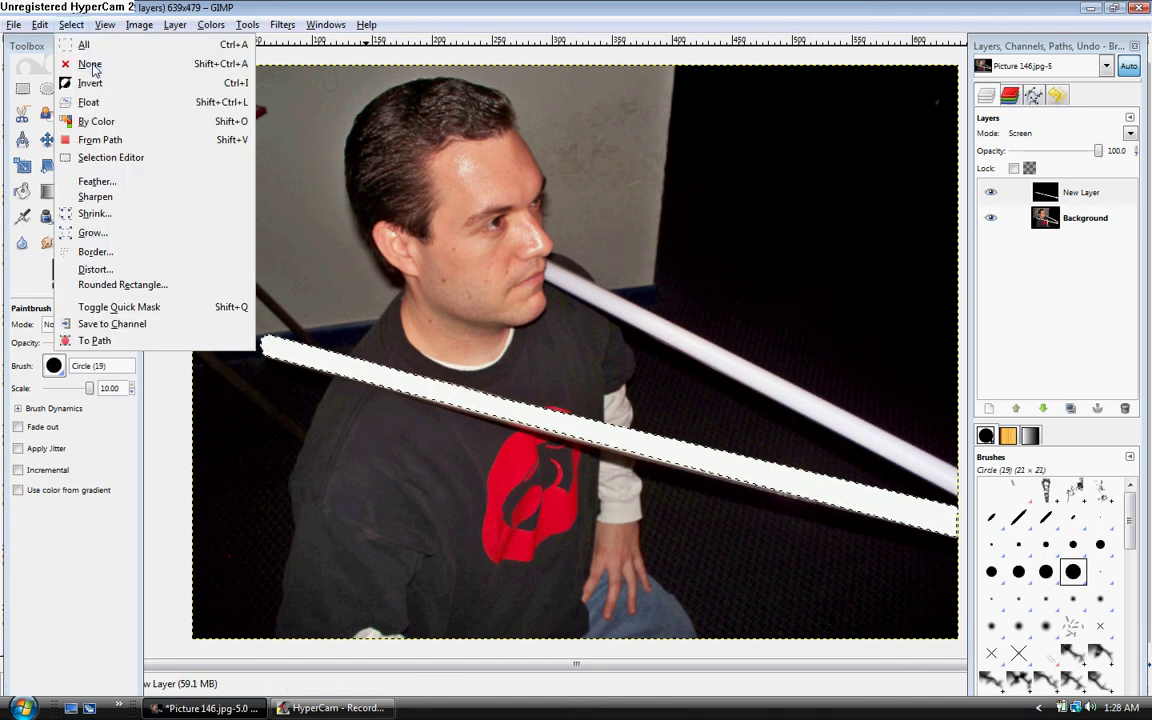
left_click(90, 65)
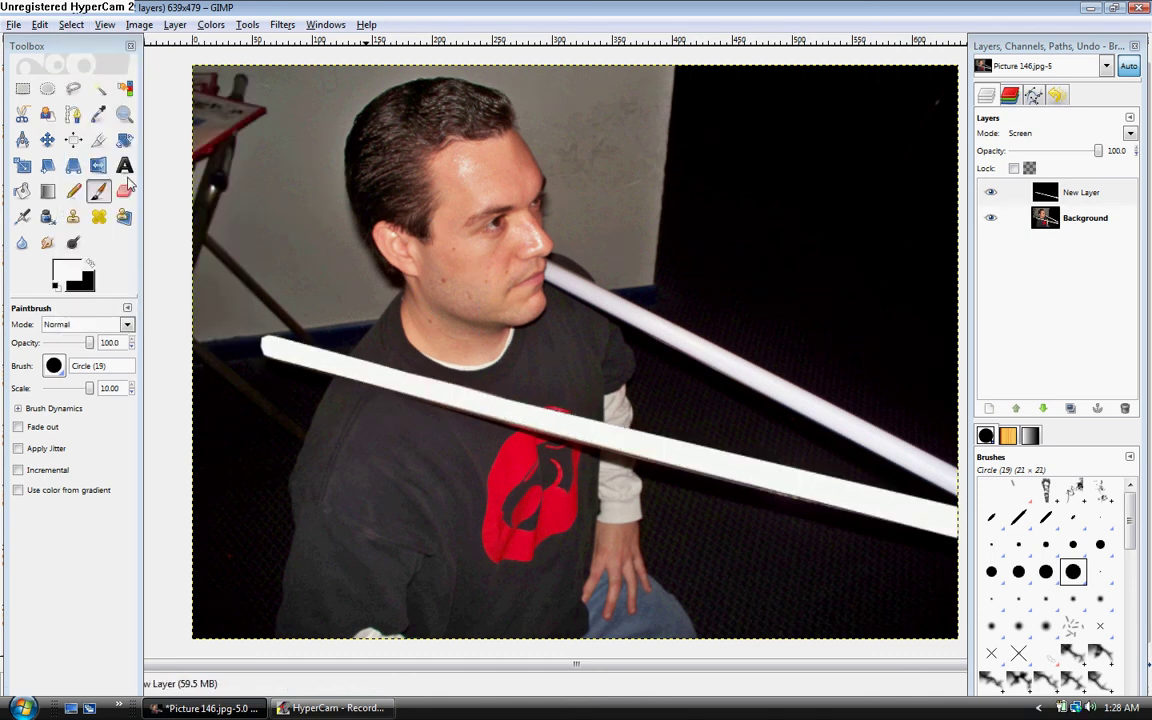
- Duplicate the stroke layer twice, creating New Layer copy and New Layer copy#1
left_click(175, 25)
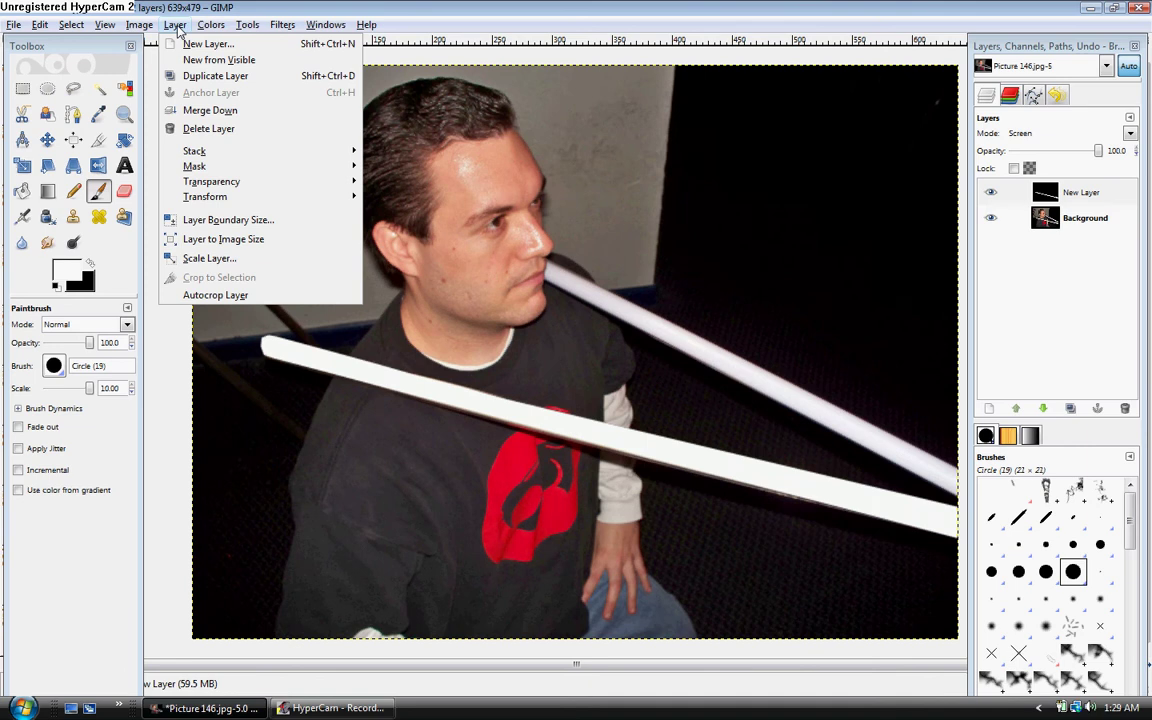
left_click(199, 76)
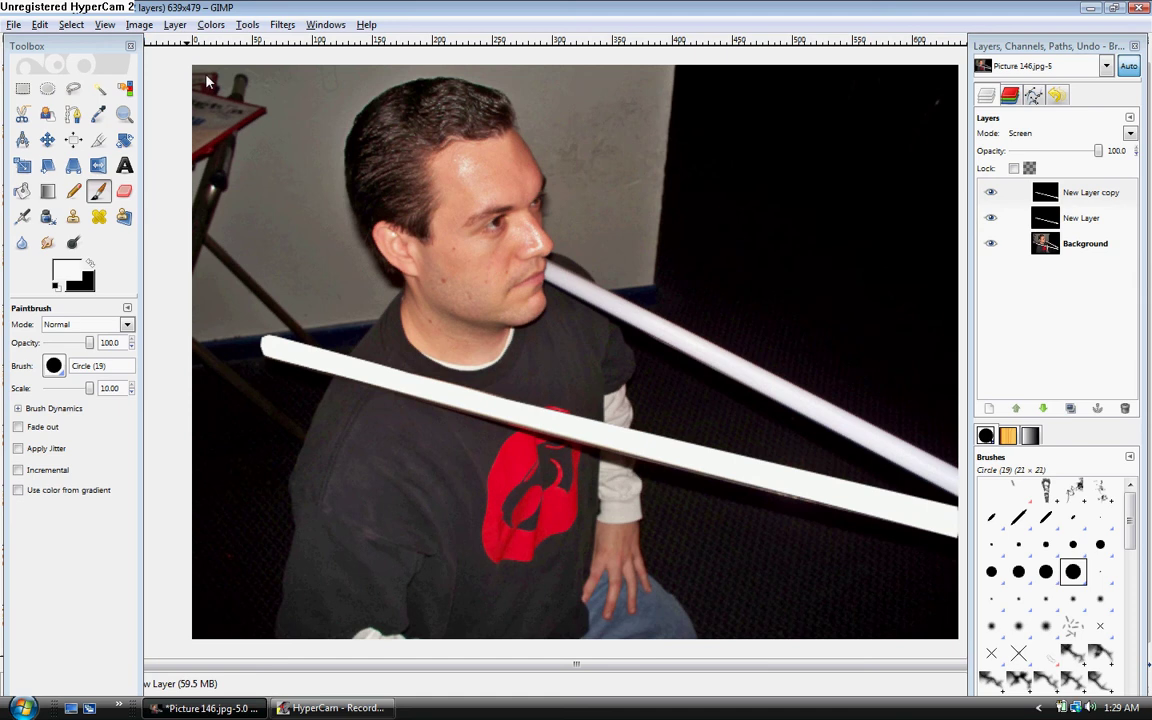
left_click(176, 25)
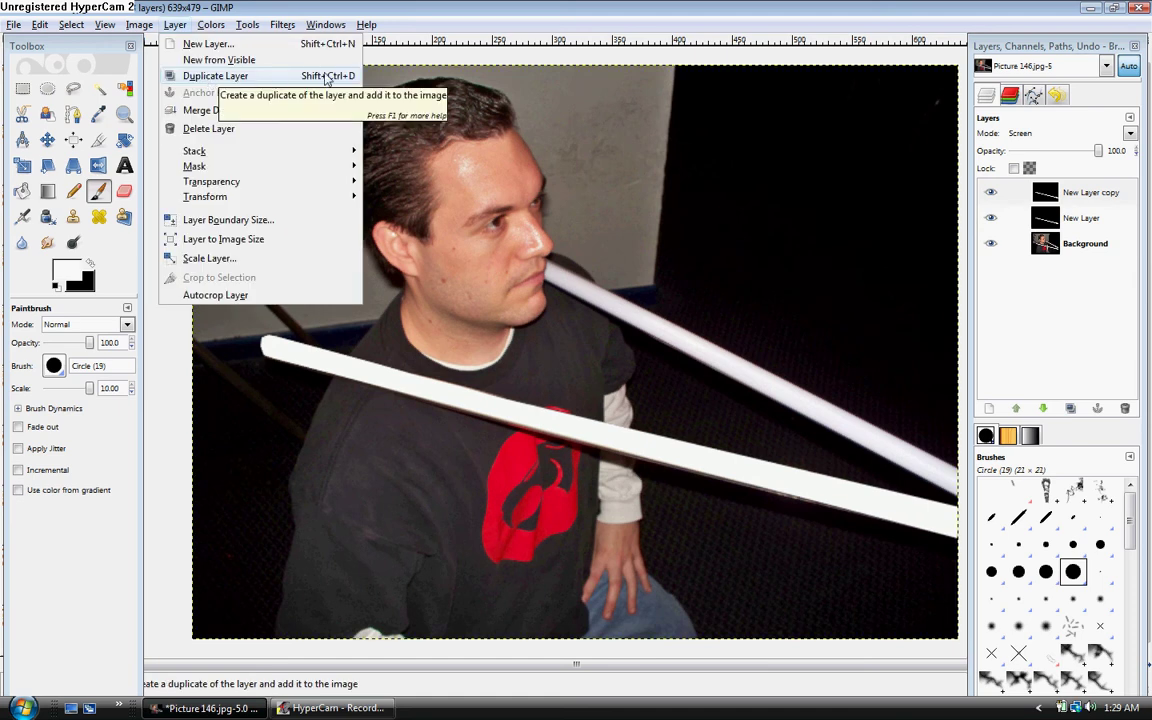
left_click(232, 80)
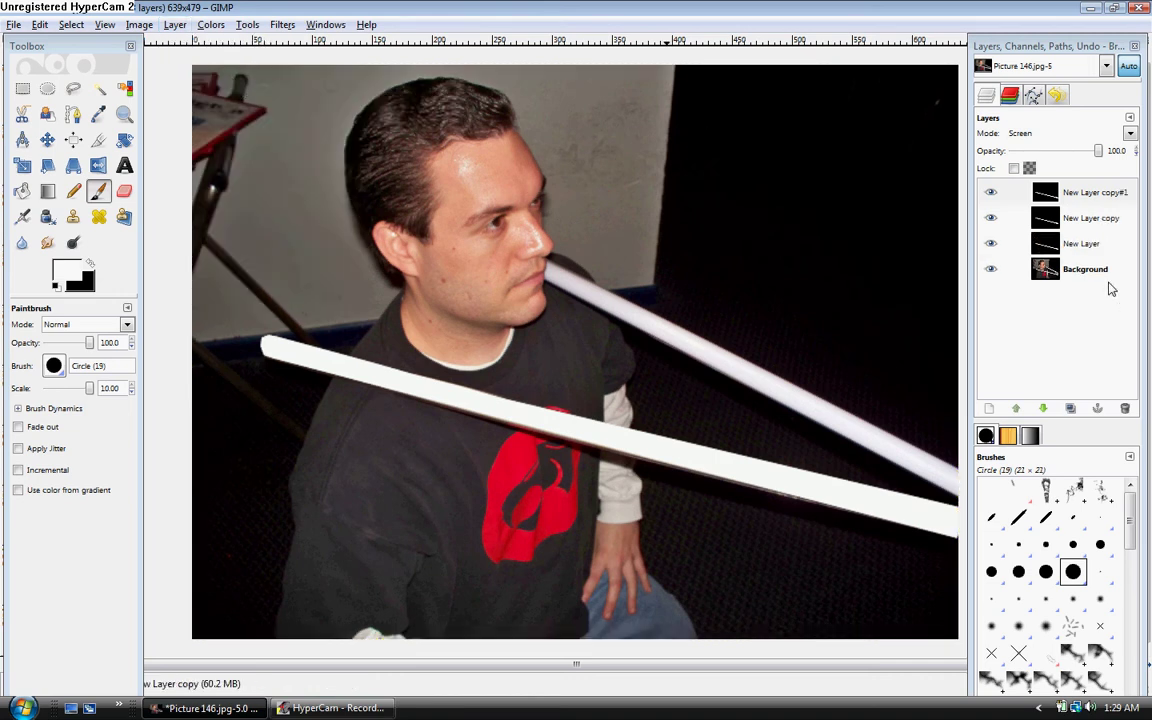
left_click(1093, 193)
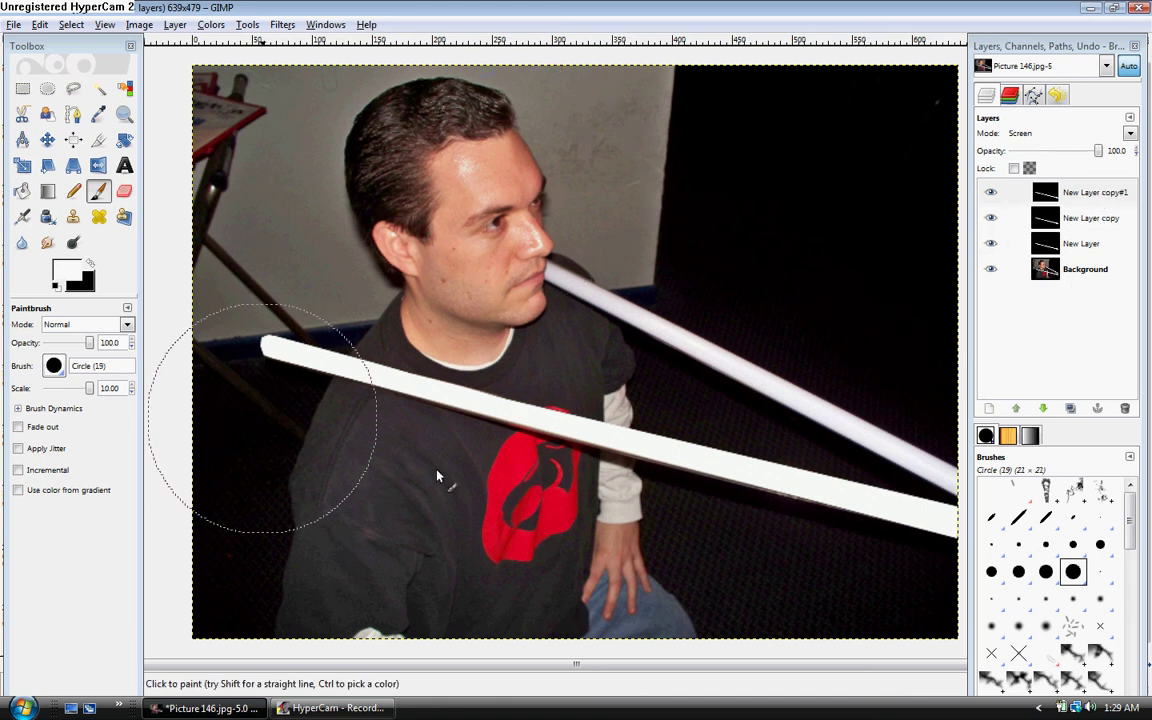
- Apply a 5-pixel Gaussian blur to the original New Layer
left_click(1081, 246)
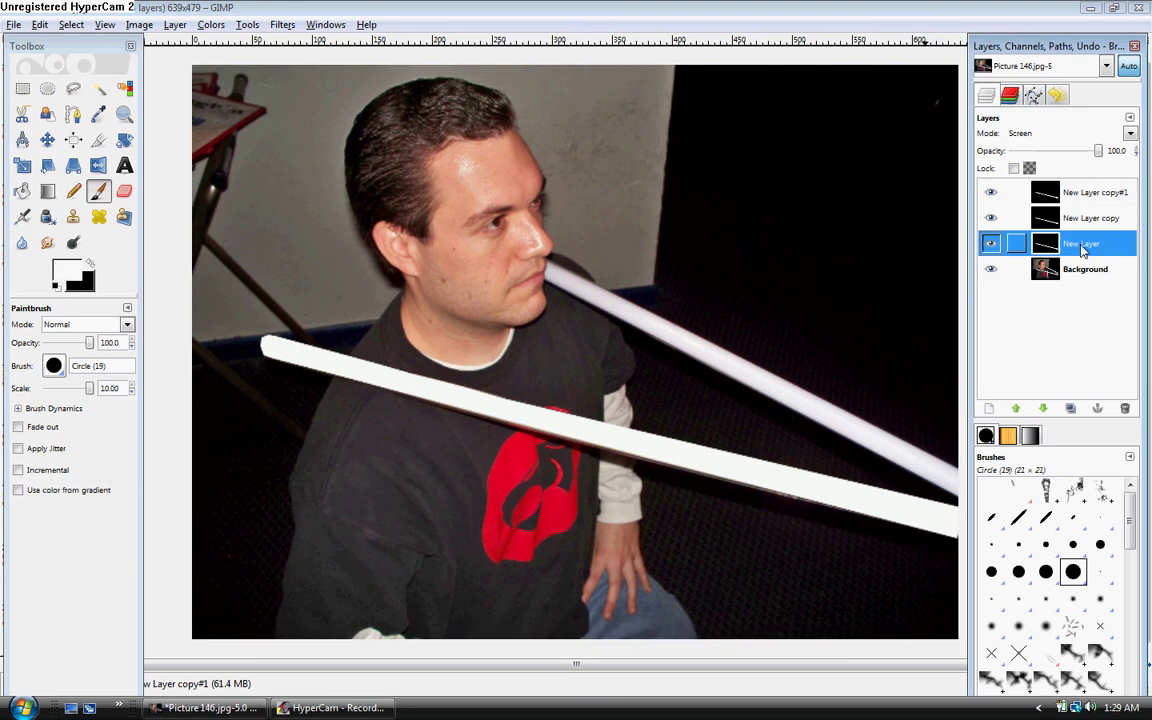
left_click(284, 25)
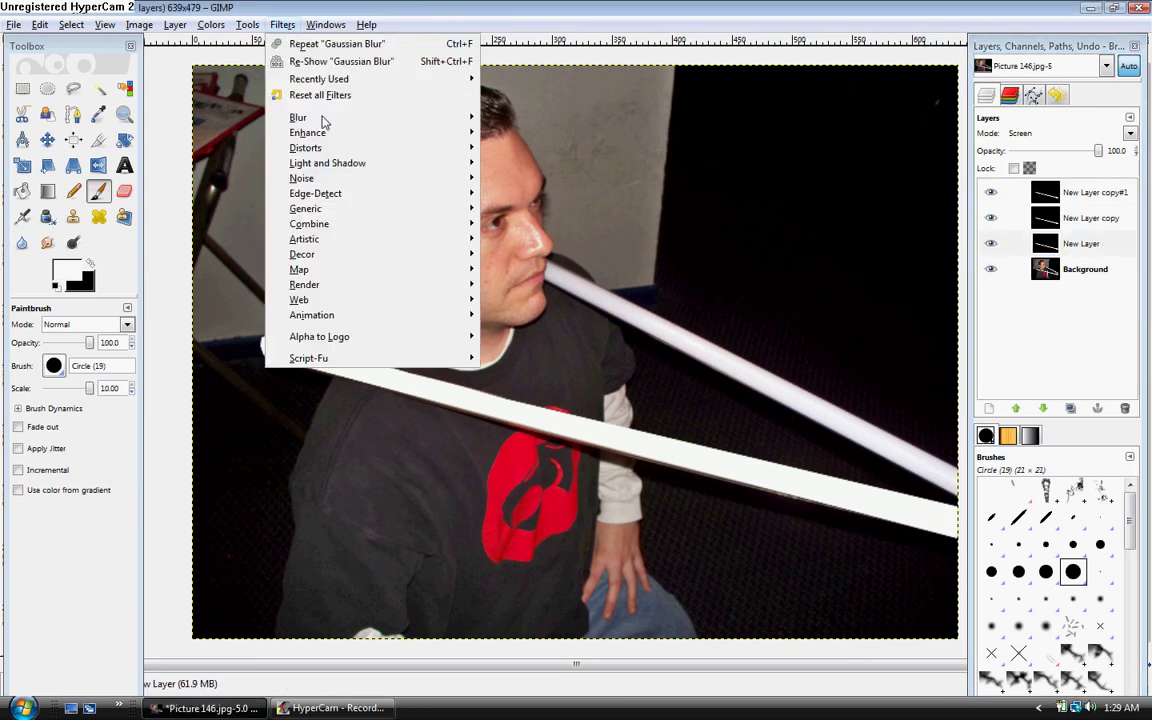
mouse_move(430, 117)
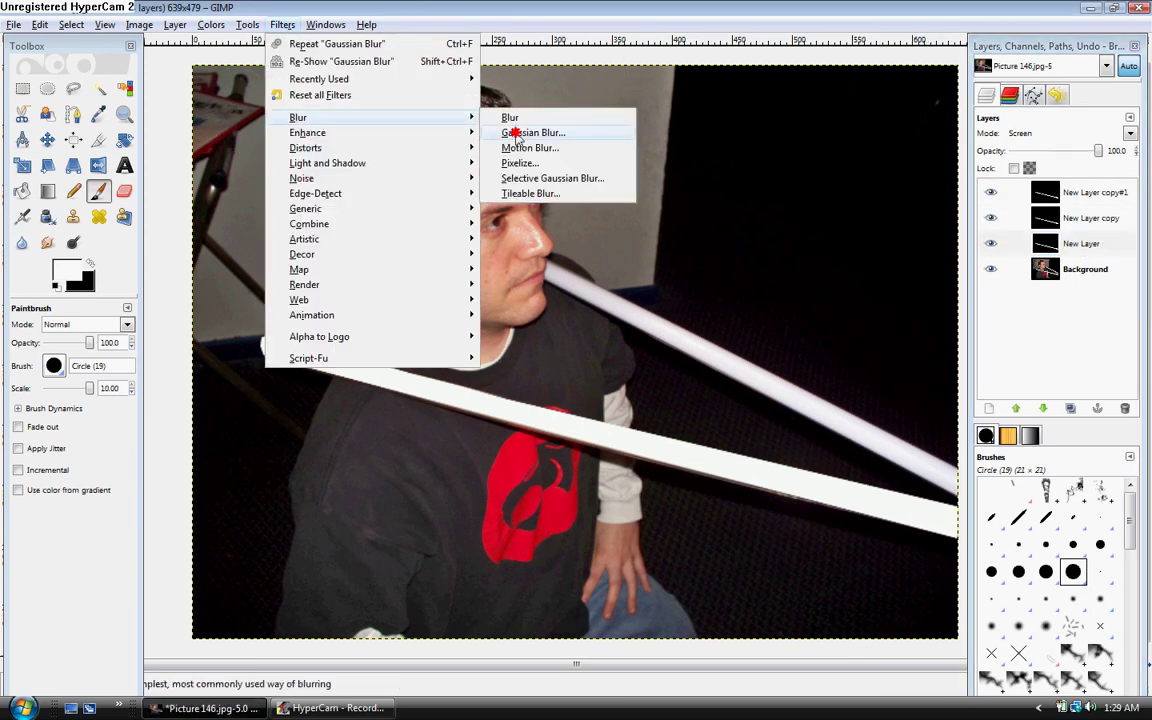
left_click(516, 136)
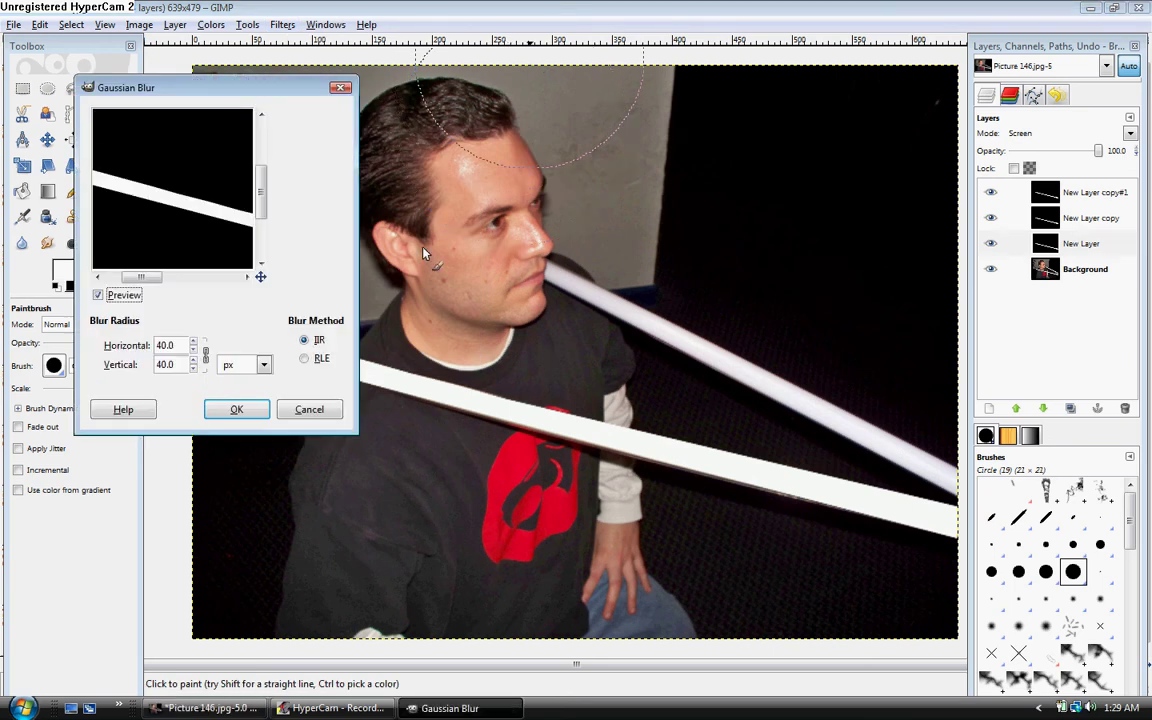
left_click_drag(173, 343, 140, 345)
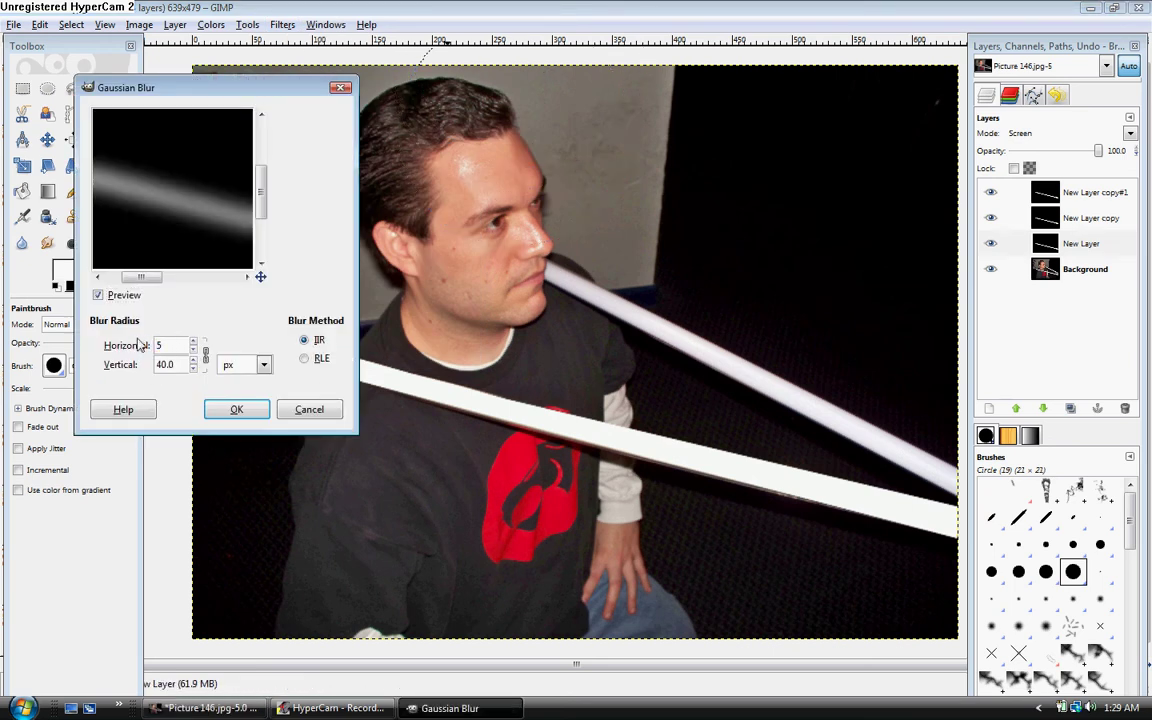
key("Tab")
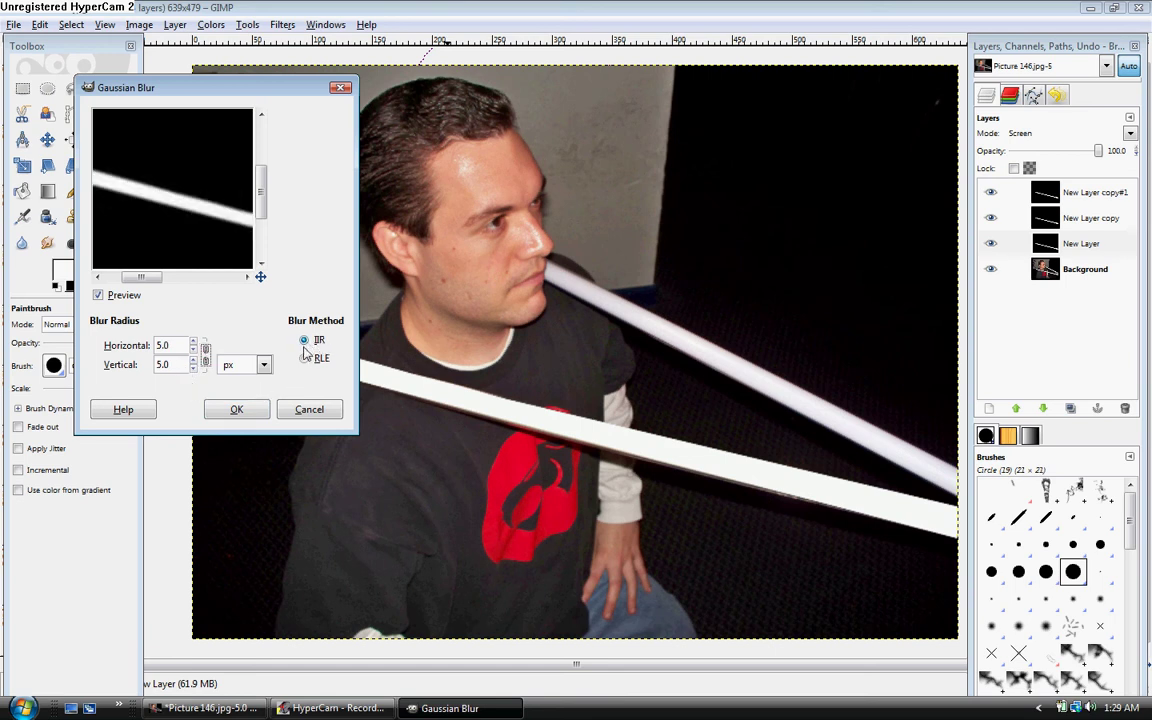
left_click(236, 411)
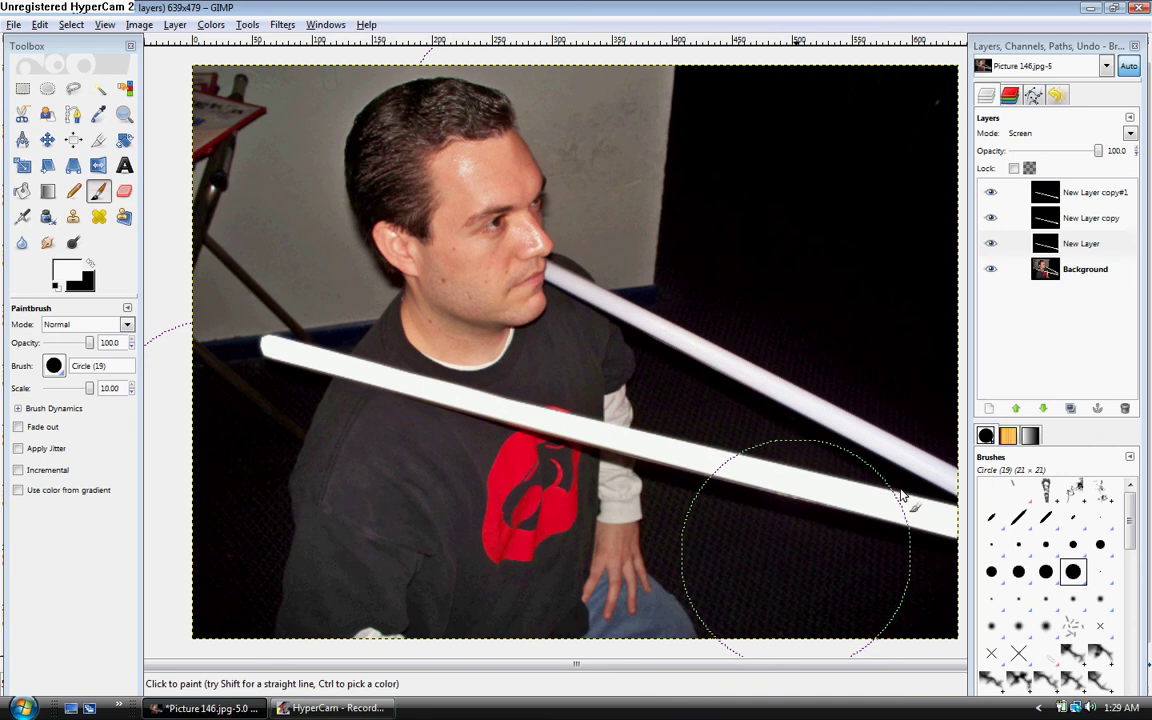
- Re-apply the Gaussian blur to New Layer copy with a 20-pixel radius
left_click(1080, 222)
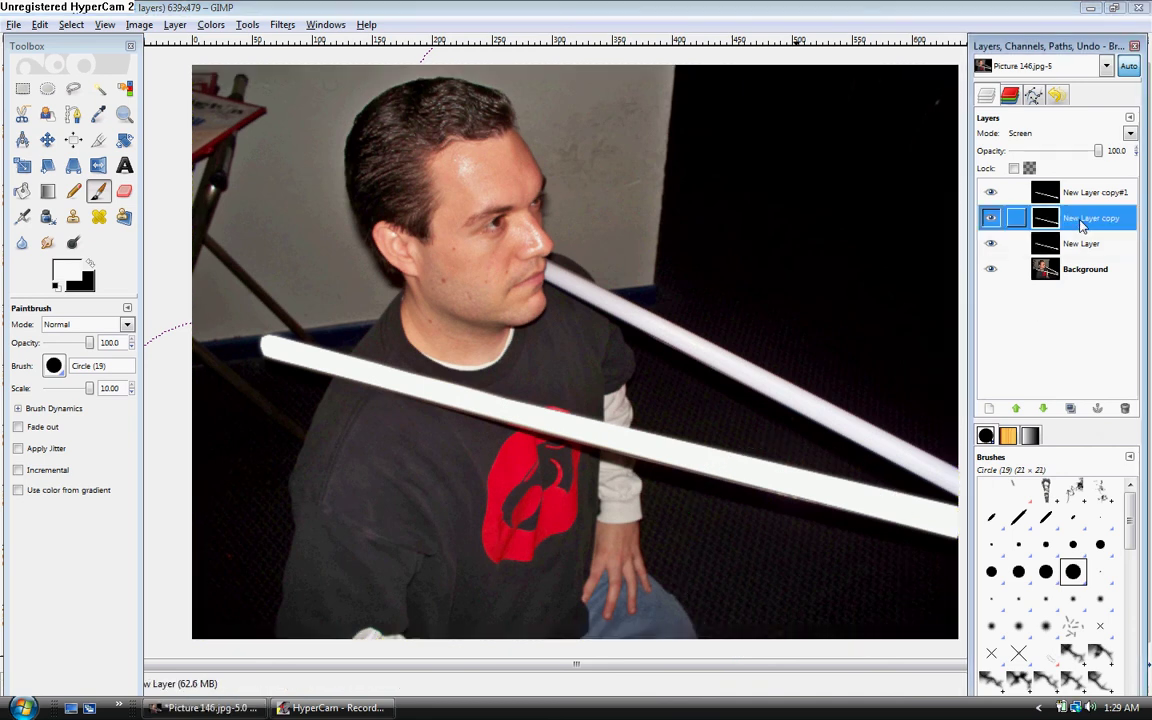
left_click(284, 26)
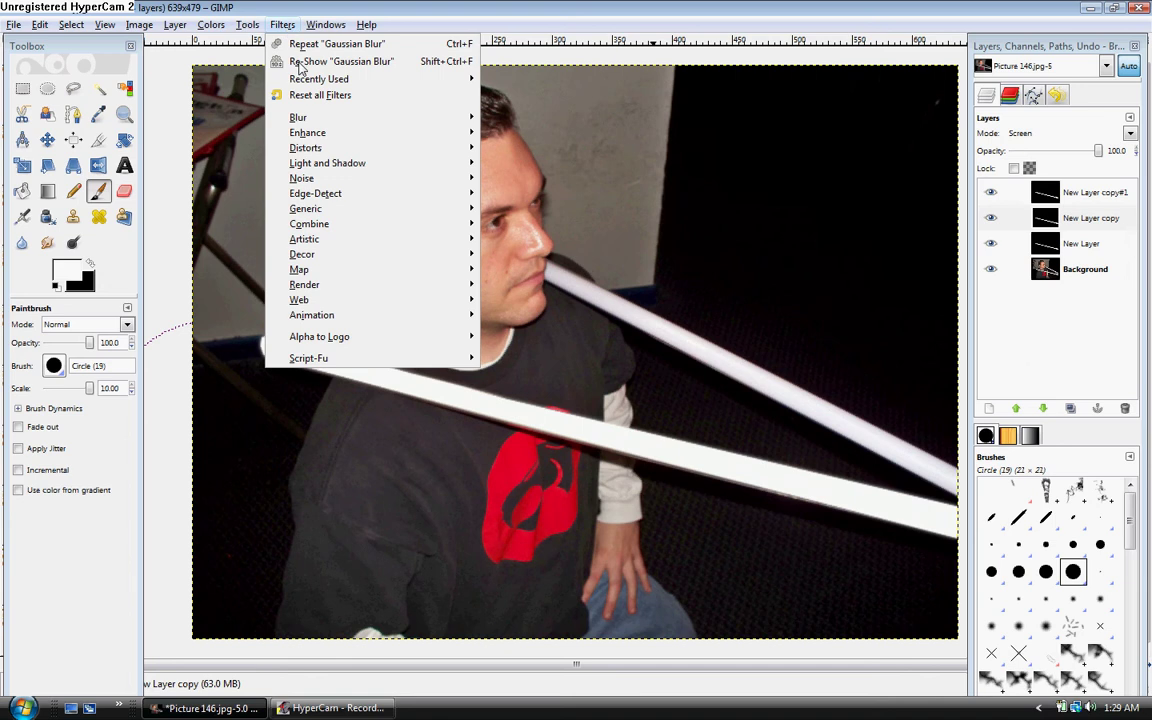
left_click(300, 62)
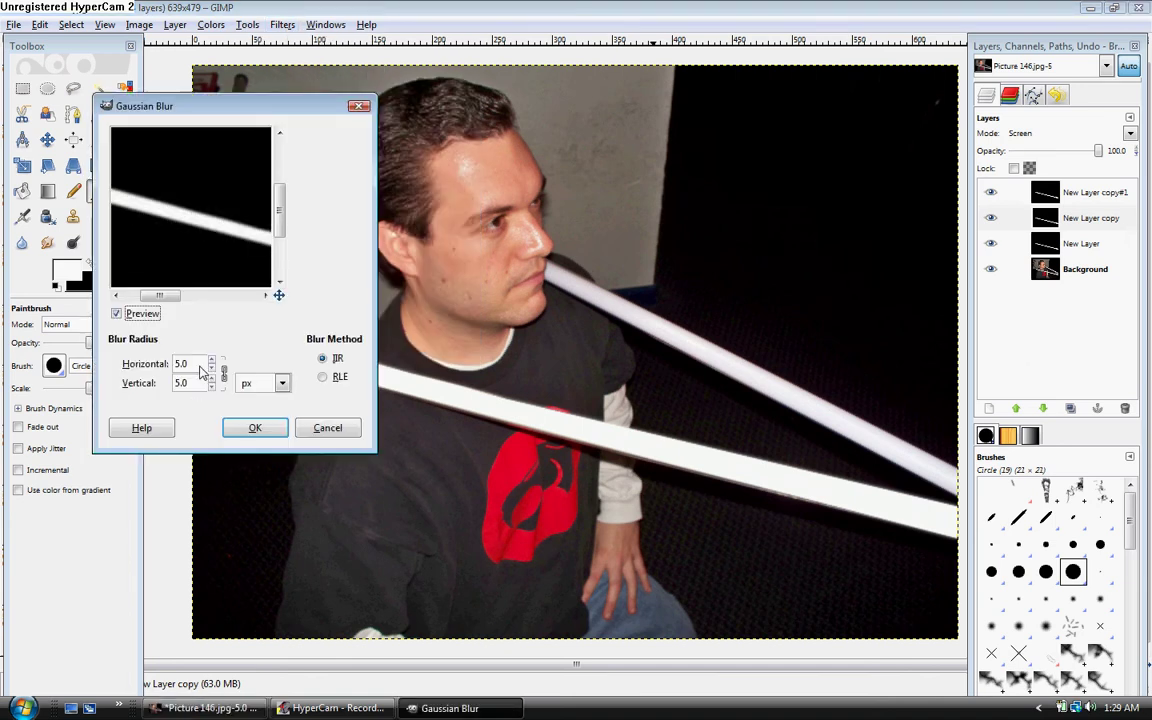
left_click_drag(196, 365, 158, 357)
left_click(253, 428)
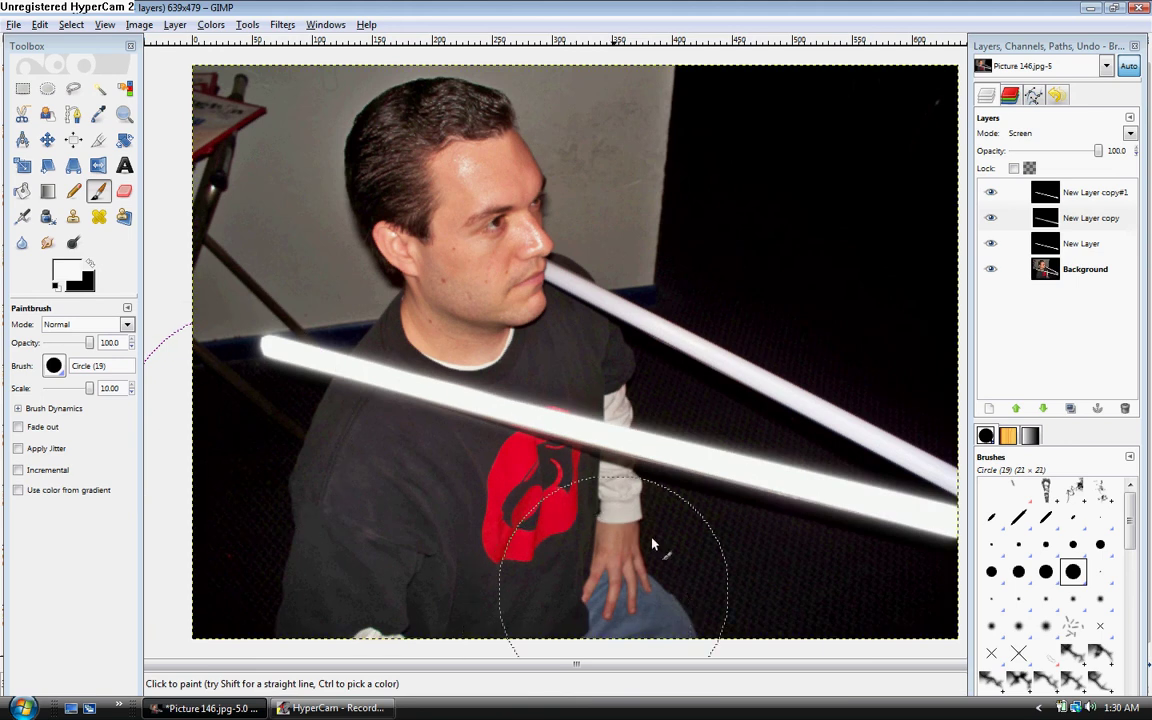
- Blur New Layer copy#1 with a 40-pixel Gaussian blur
left_click(1080, 195)
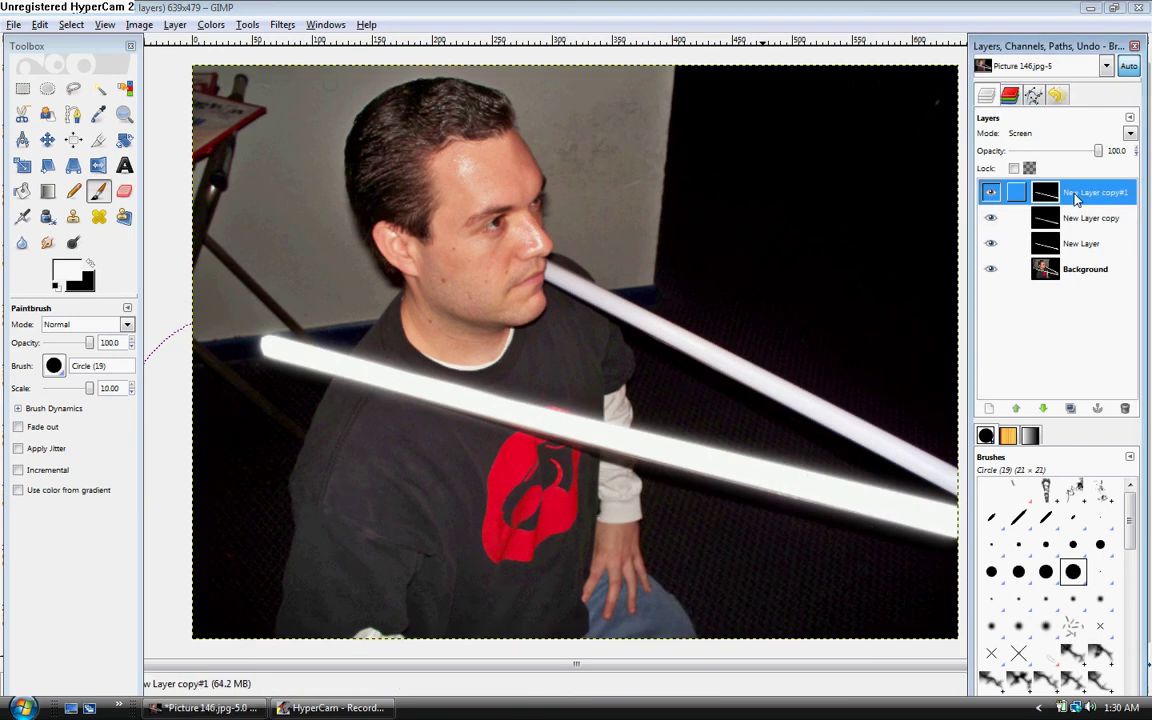
left_click(282, 24)
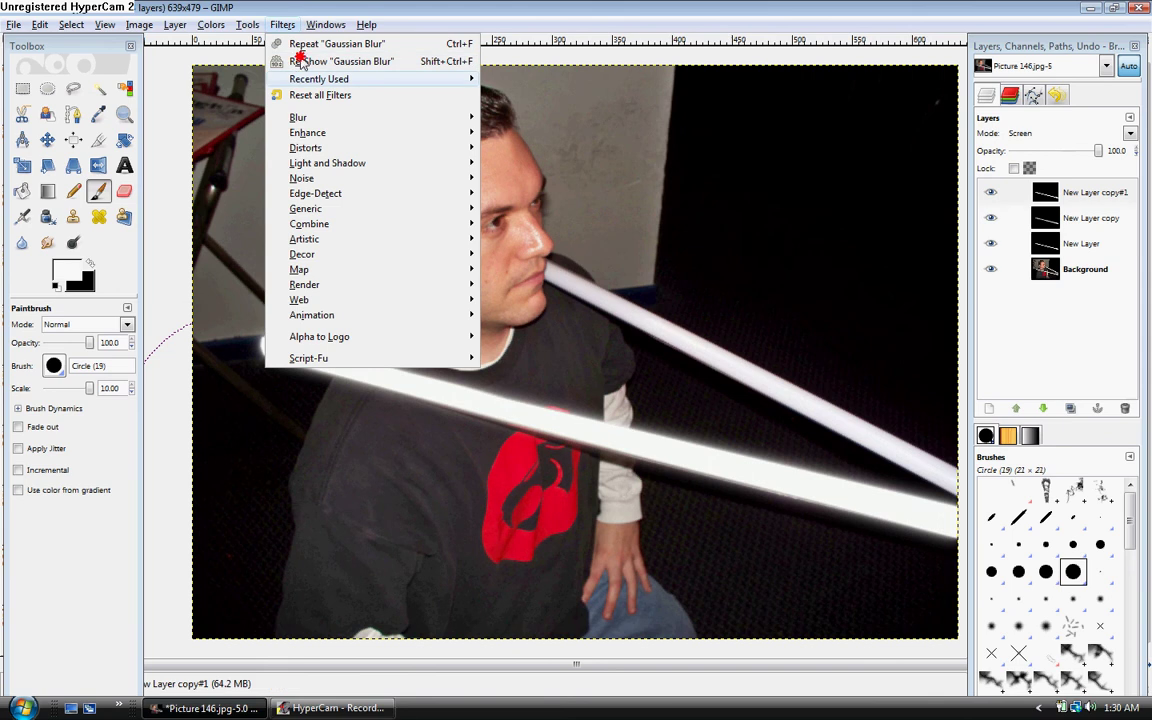
left_click(288, 60)
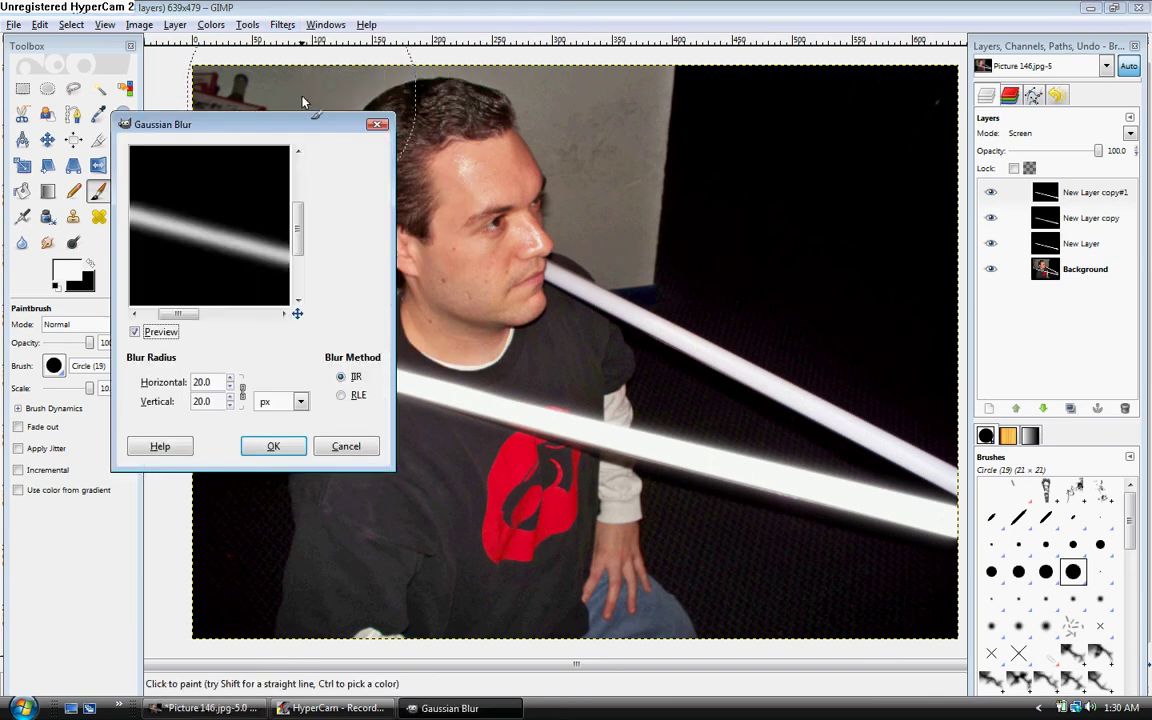
key("Tab")
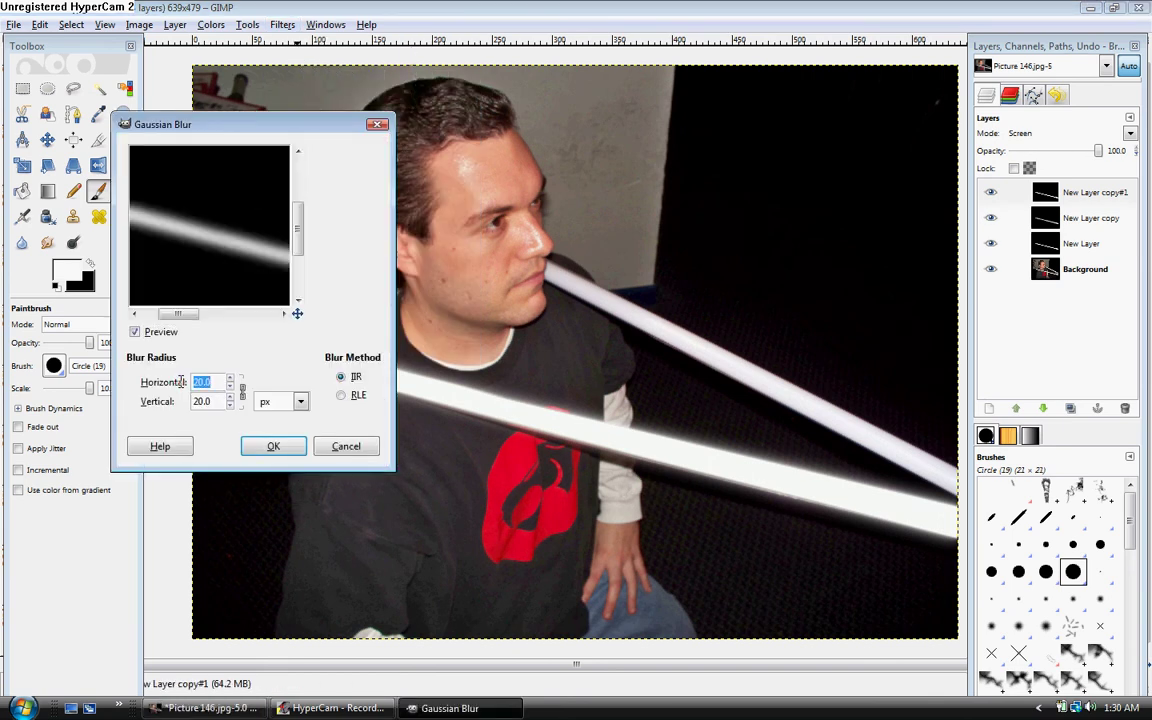
type("40")
left_click(242, 394)
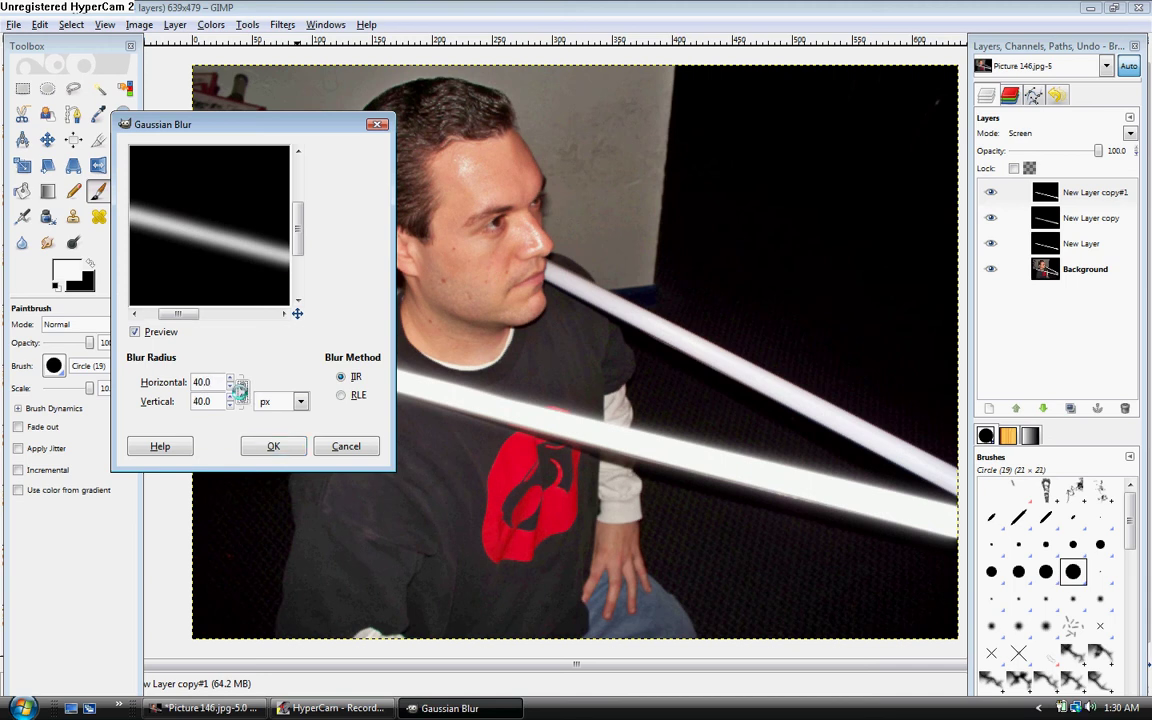
left_click(255, 449)
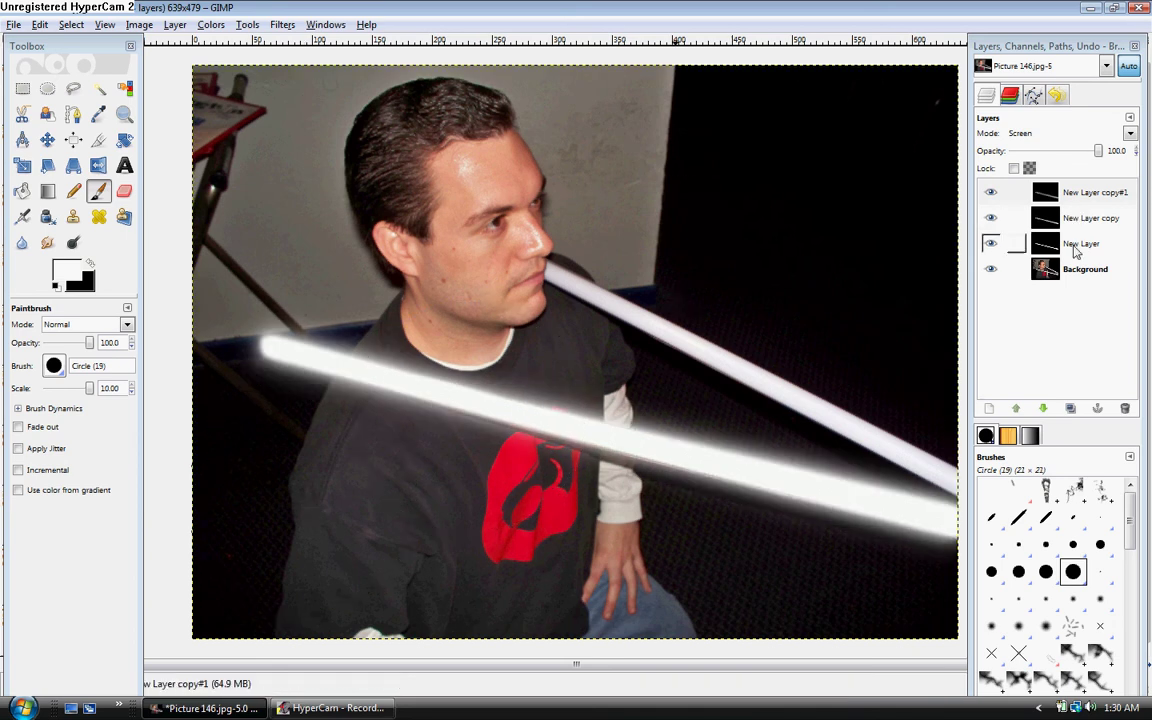
- Merge New Layer copy#1 down into New Layer copy and set it to Screen mode
left_click(1094, 194)
right_click(1094, 199)
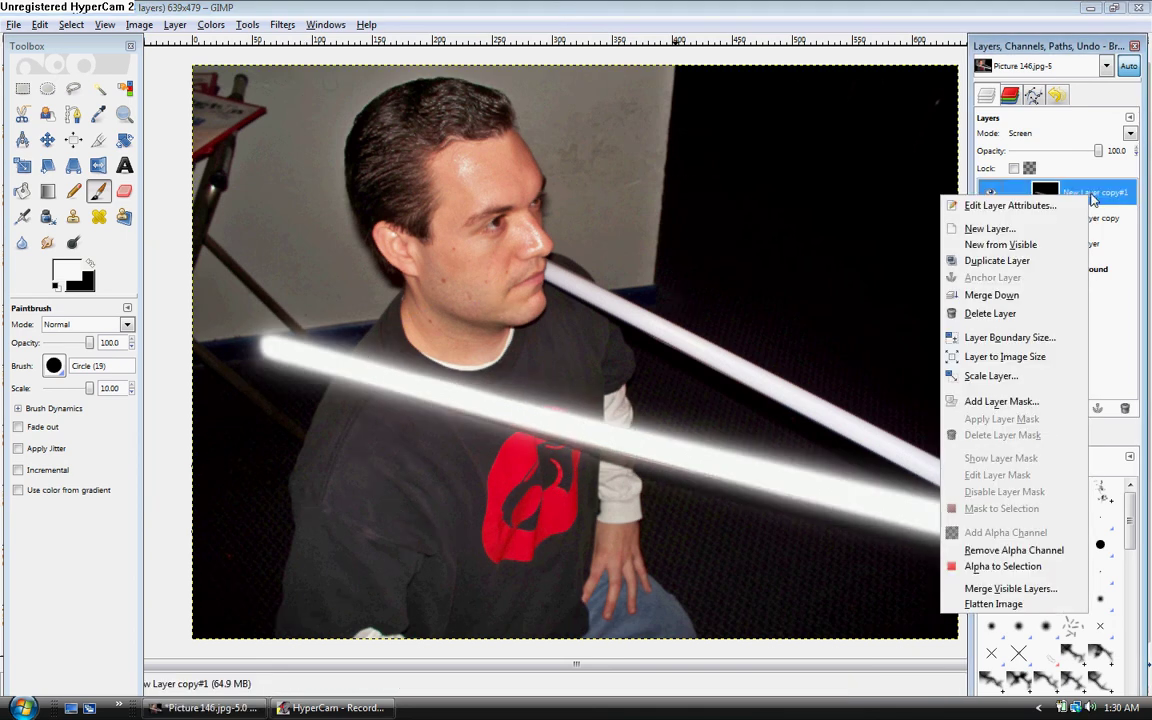
left_click(992, 295)
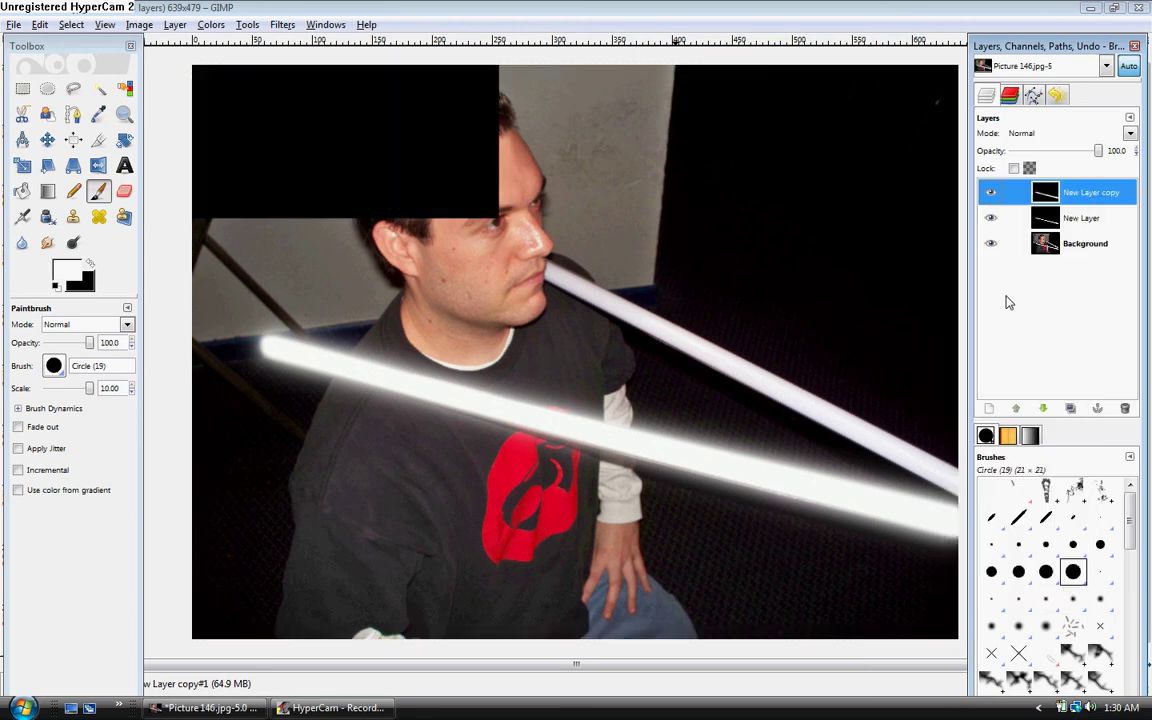
left_click(1130, 134)
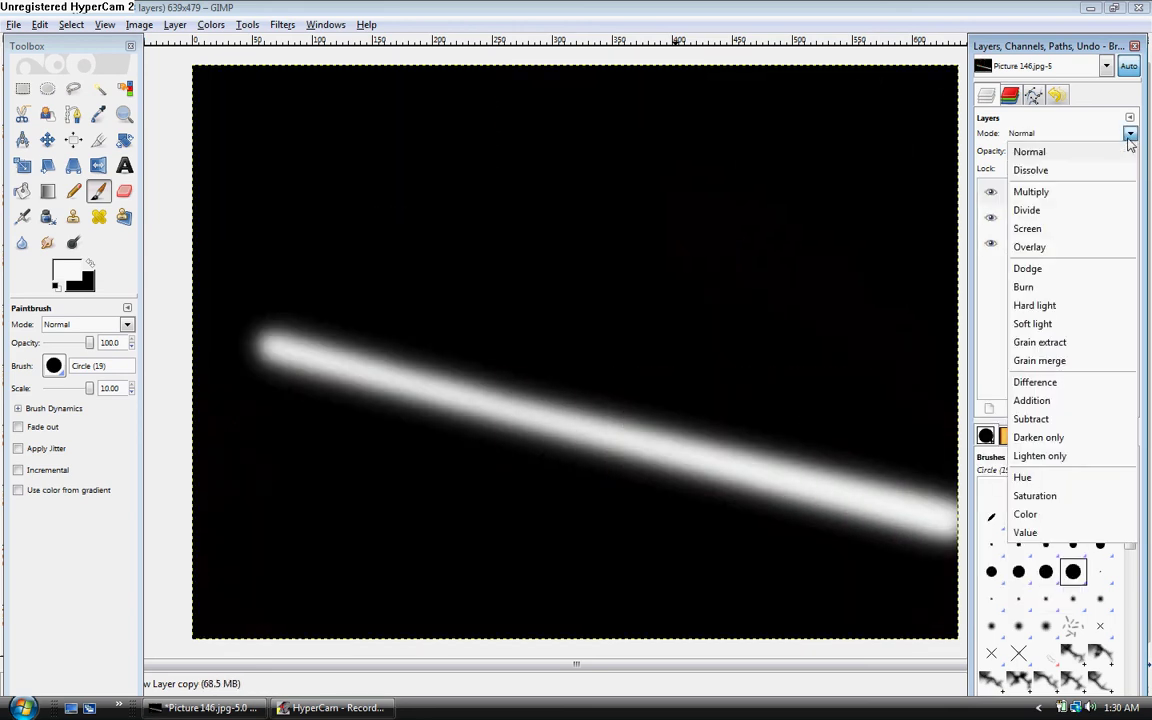
left_click(1030, 228)
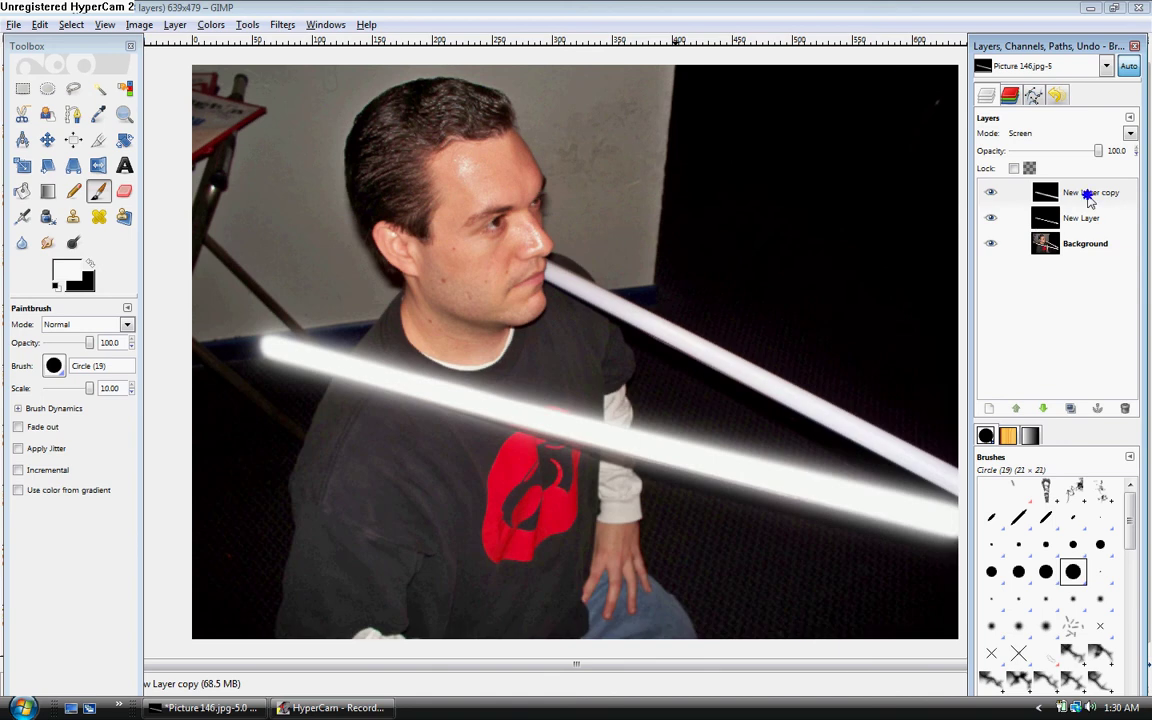
- Merge the glow copy down into the beam layer and set that layer to Screen mode
right_click(1090, 198)
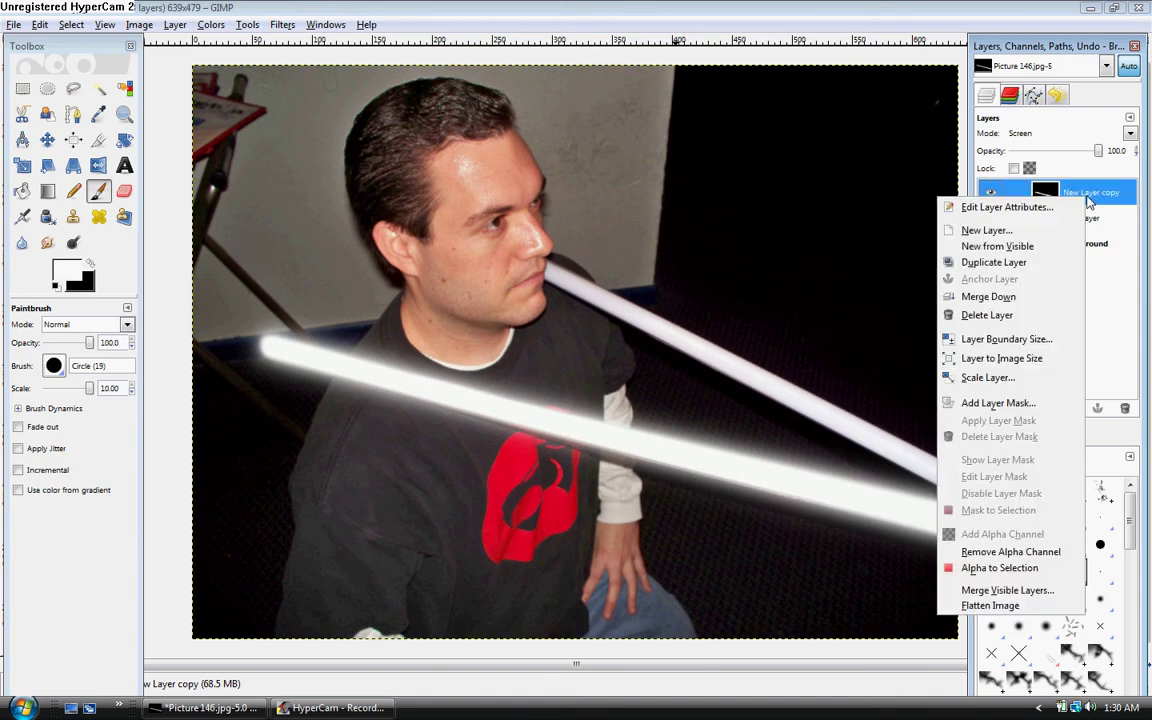
left_click(987, 300)
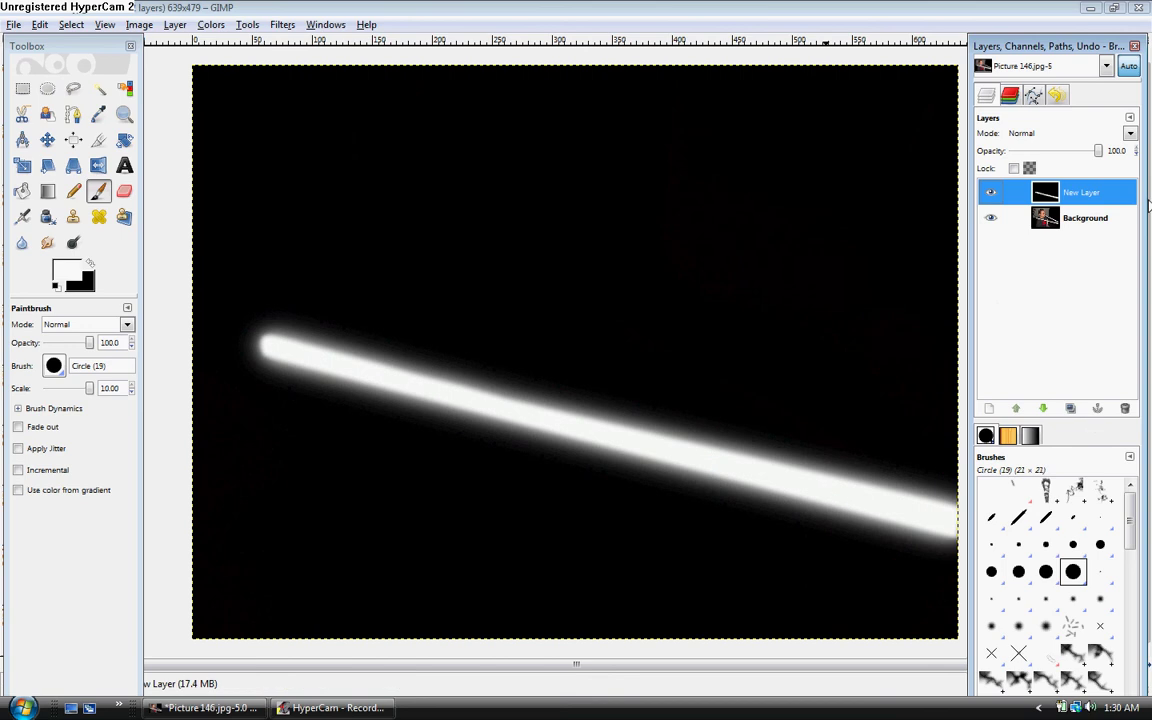
left_click(1130, 133)
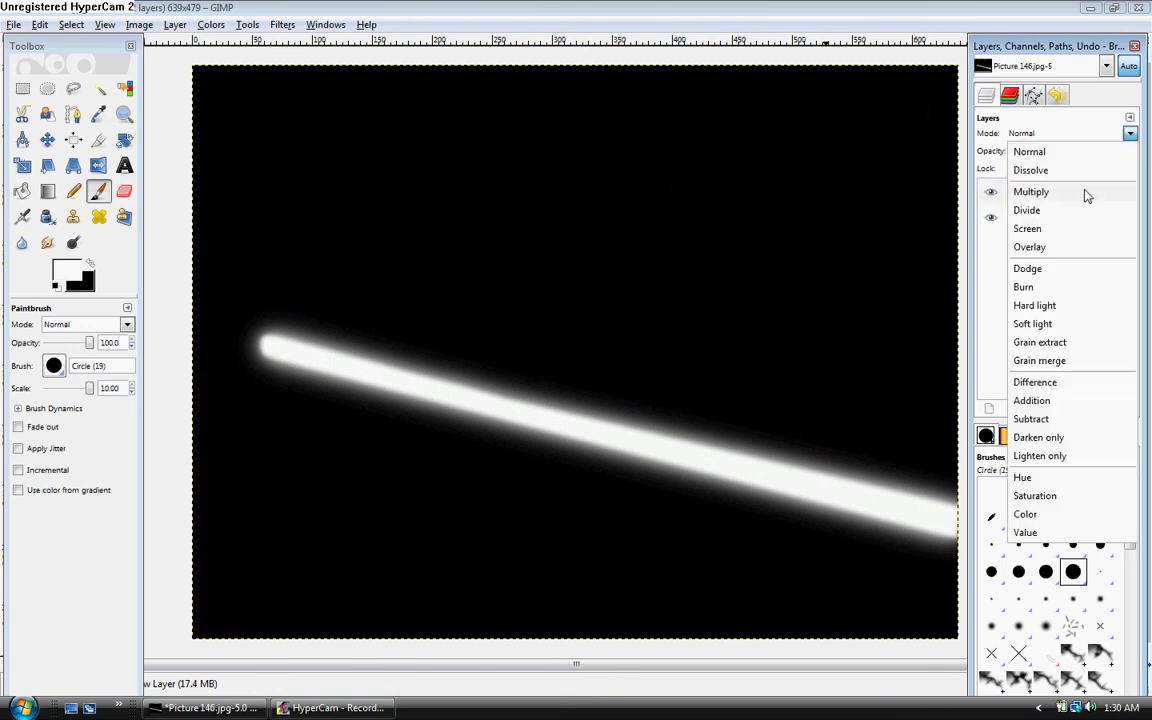
left_click(1030, 229)
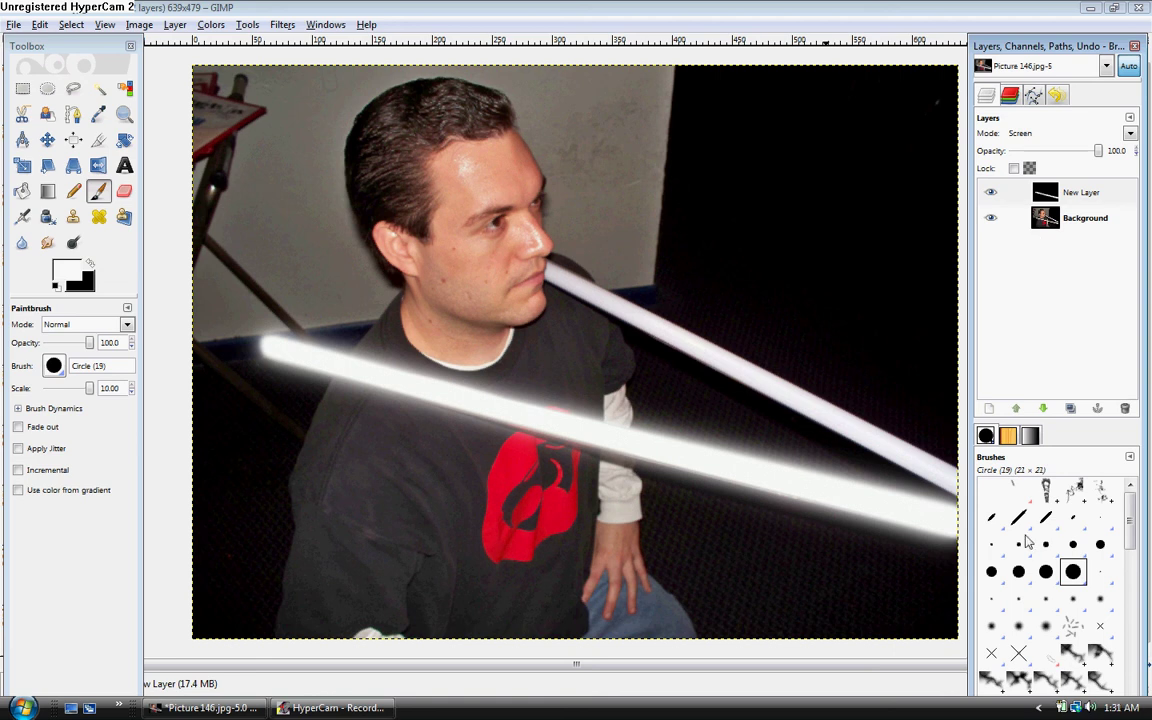
- Apply Artistic > Softglow (glow radius 45, brightness 1.00, sharpness 0.85) to the beam layer
left_click(283, 25)
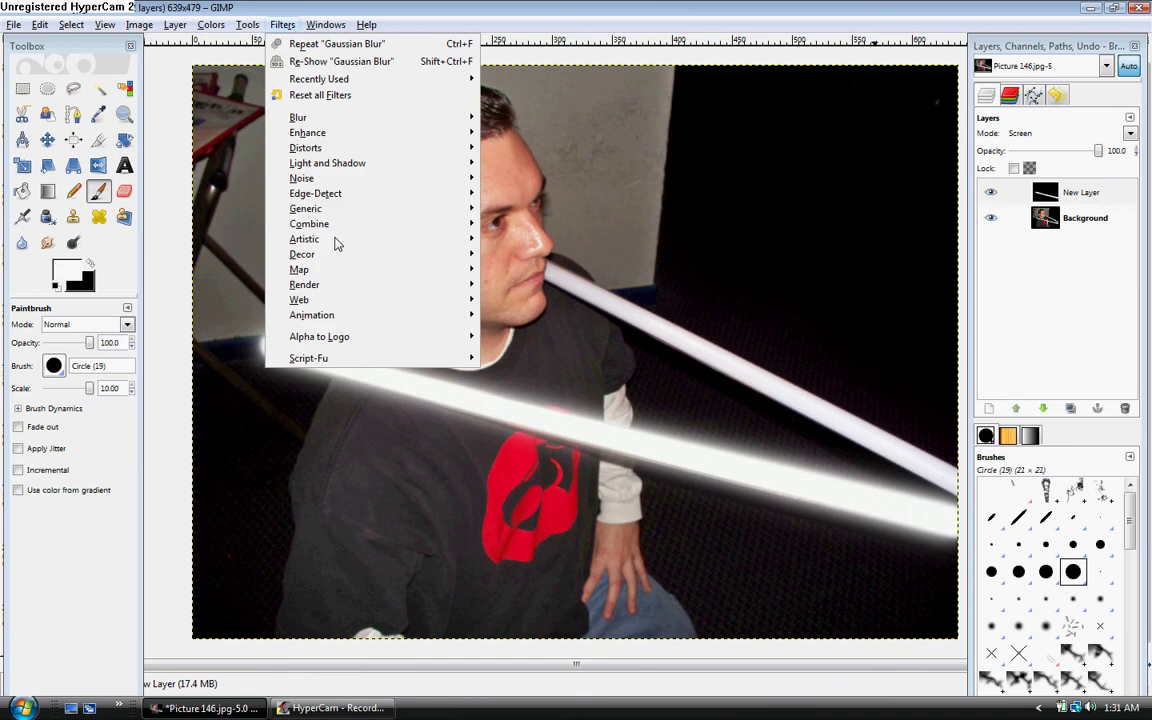
mouse_move(336, 244)
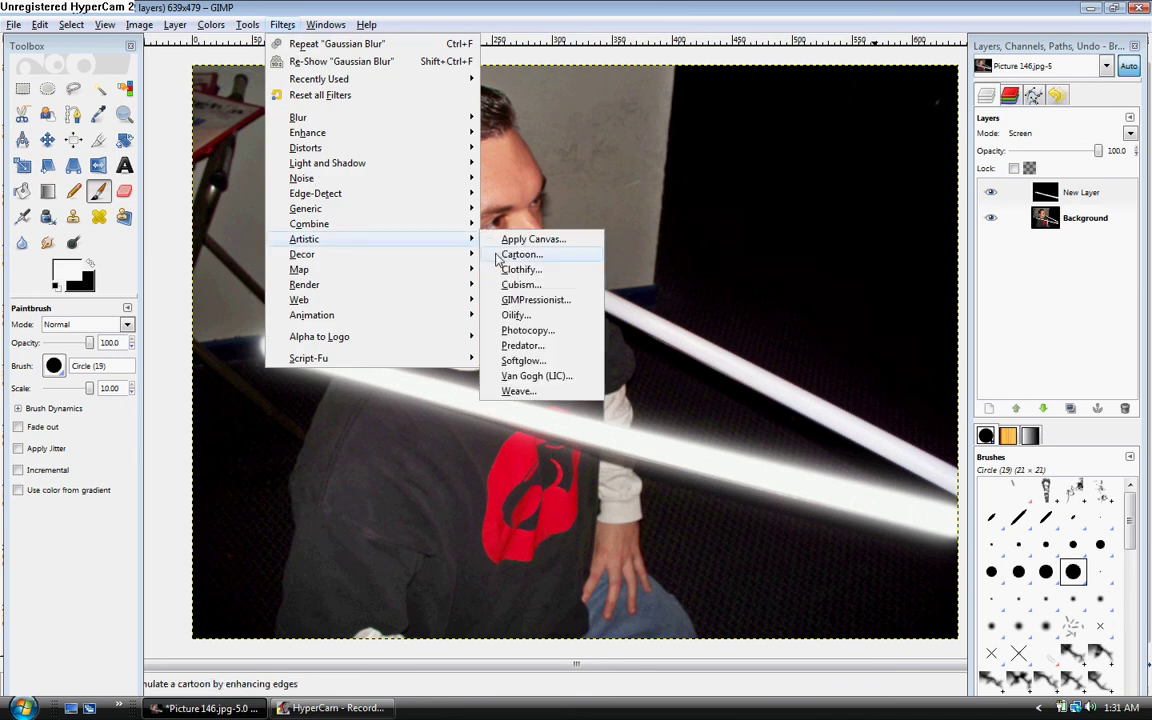
left_click(518, 366)
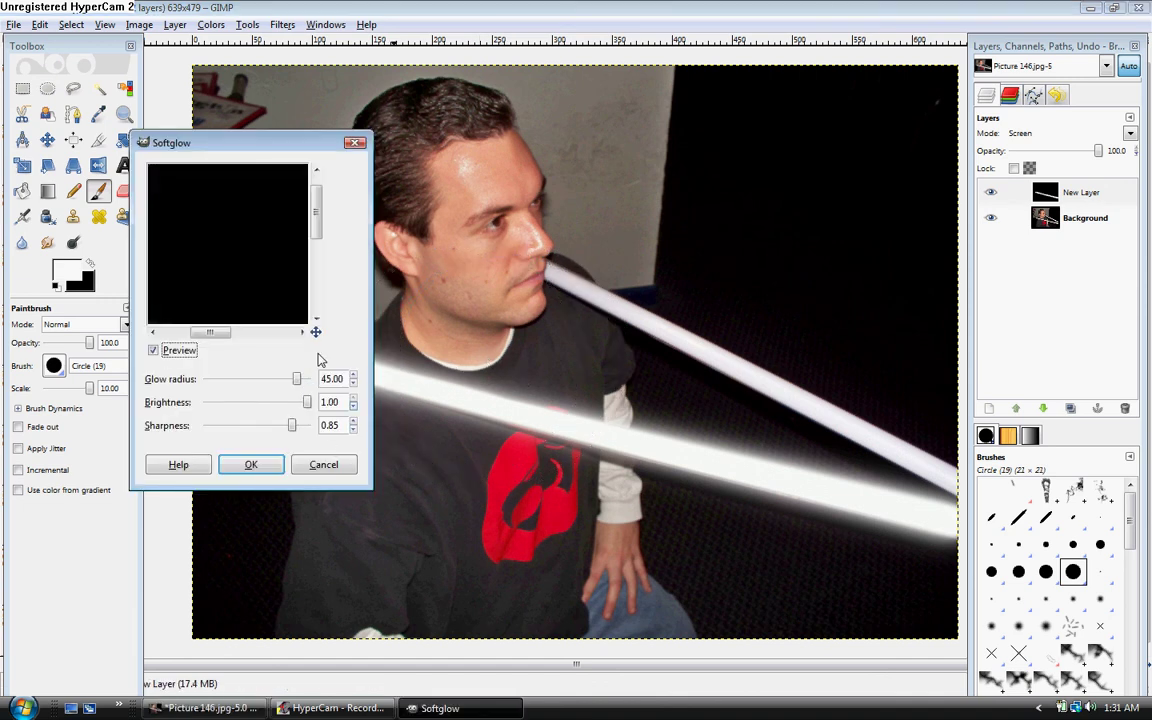
left_click_drag(315, 337, 326, 355)
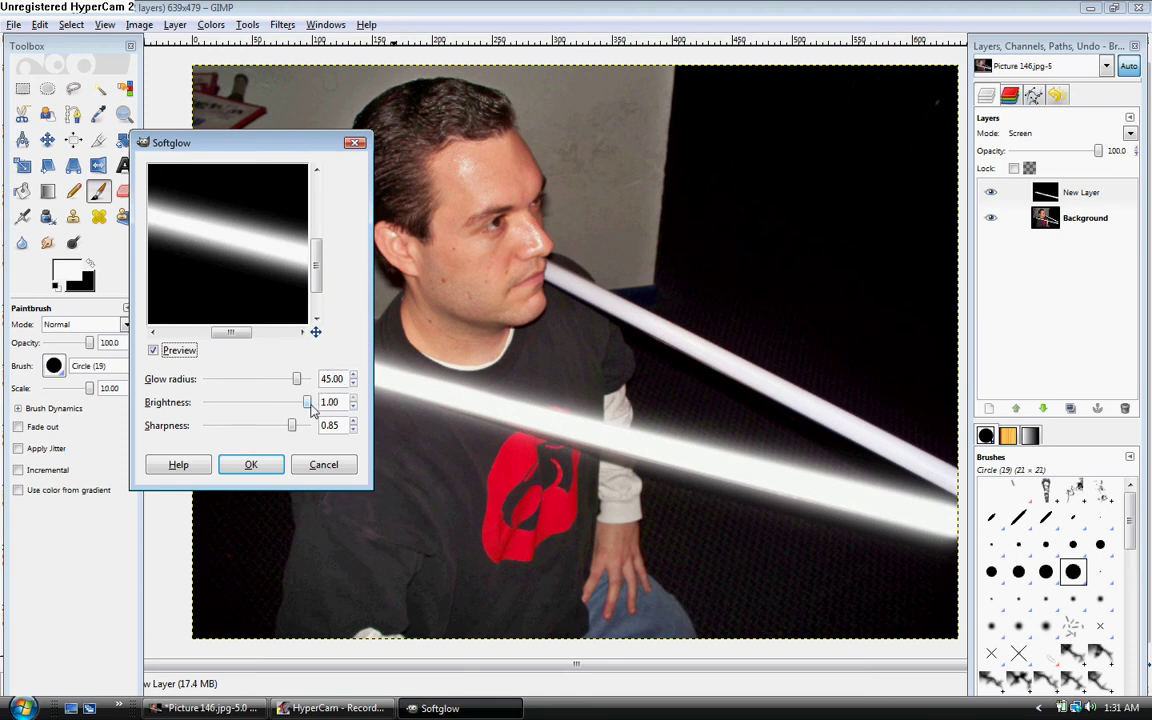
left_click(275, 470)
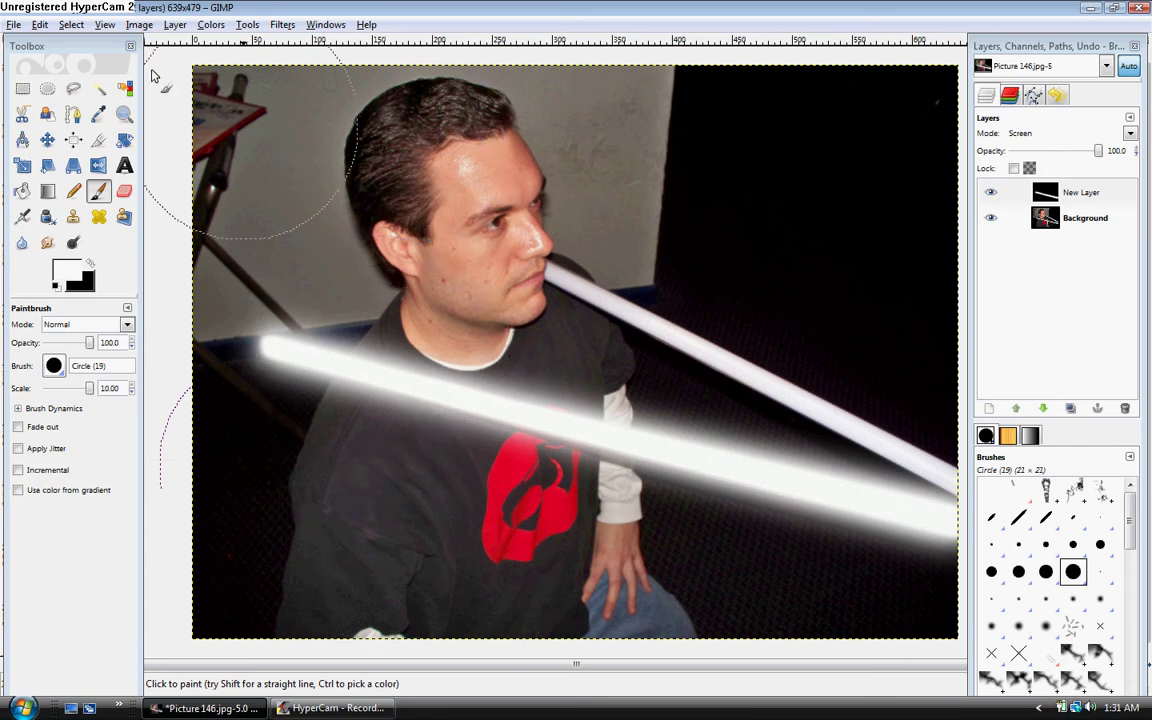
- Open Color Balance on the beam layer and set the midtones Red to -5
left_click(213, 26)
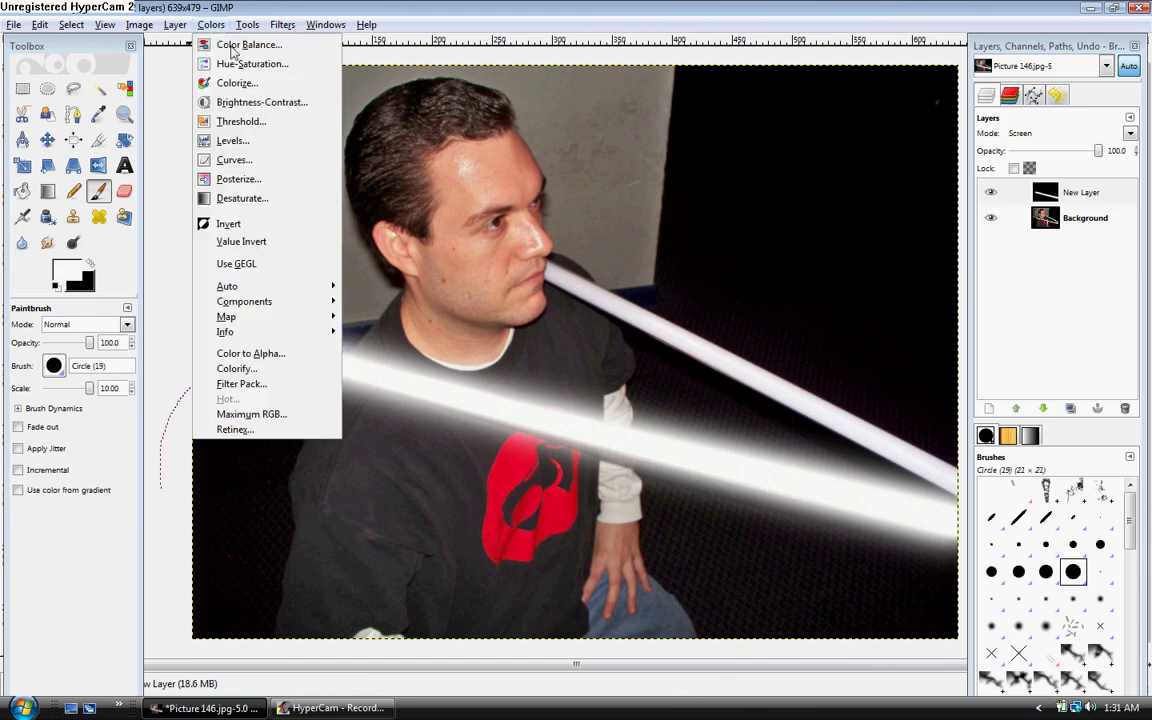
left_click(233, 45)
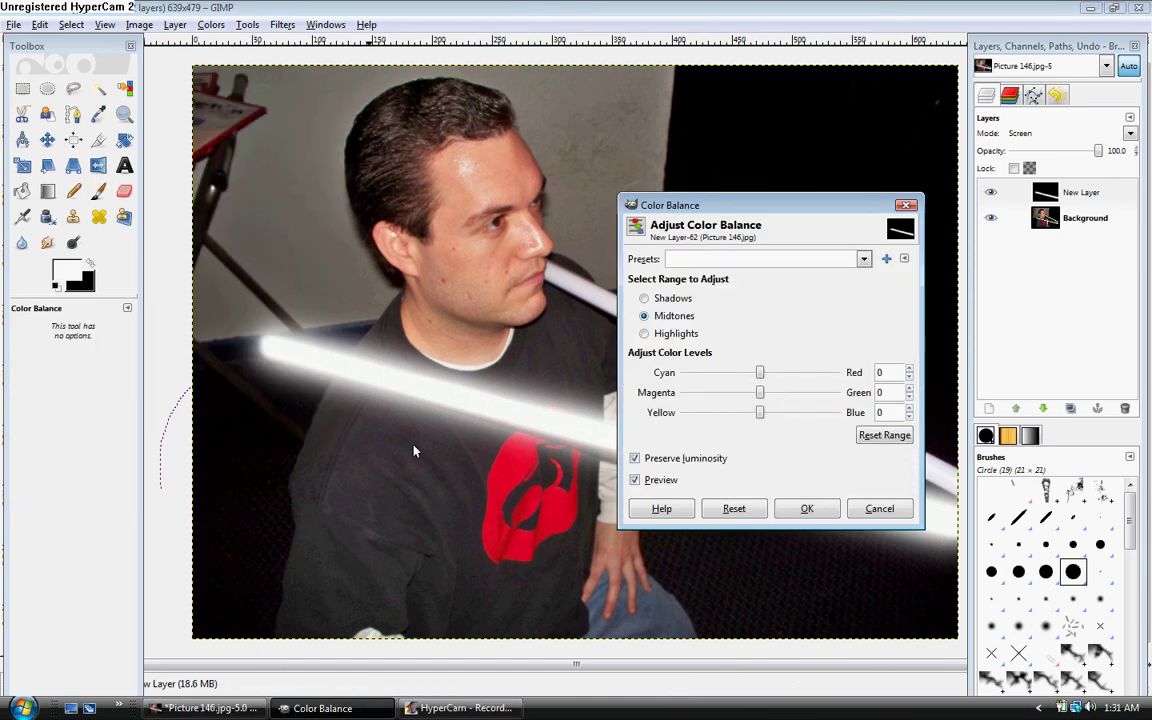
left_click_drag(771, 203, 544, 131)
left_click_drag(565, 250, 368, 78)
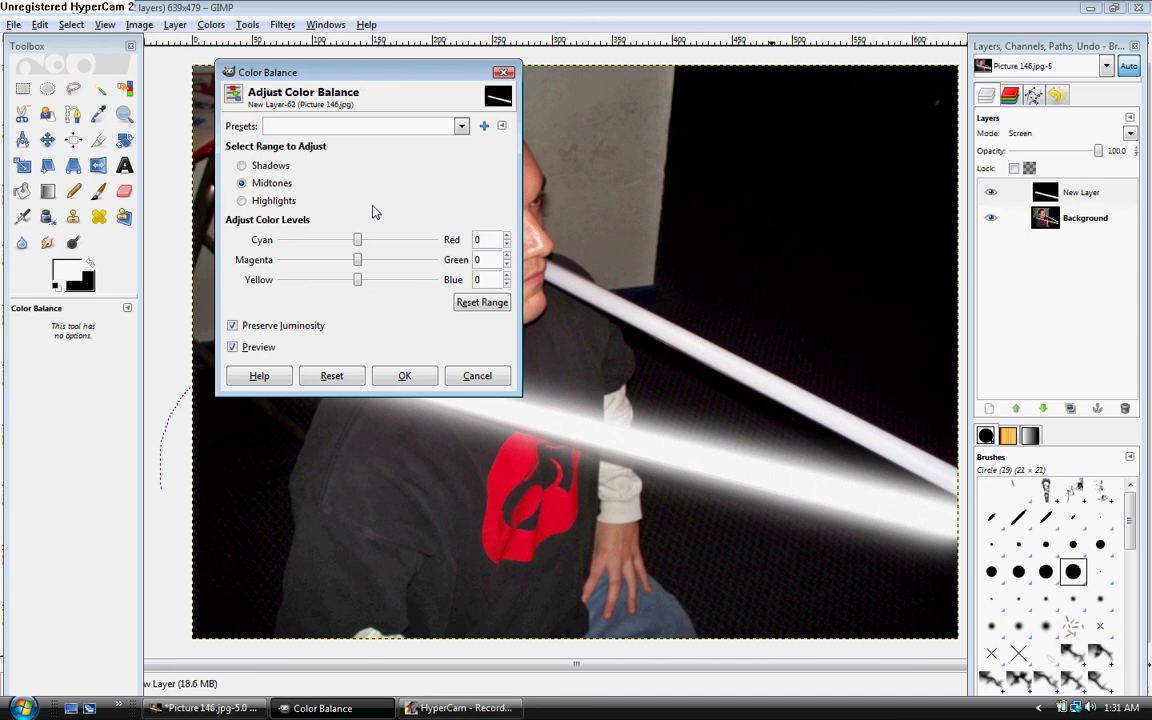
left_click(266, 168)
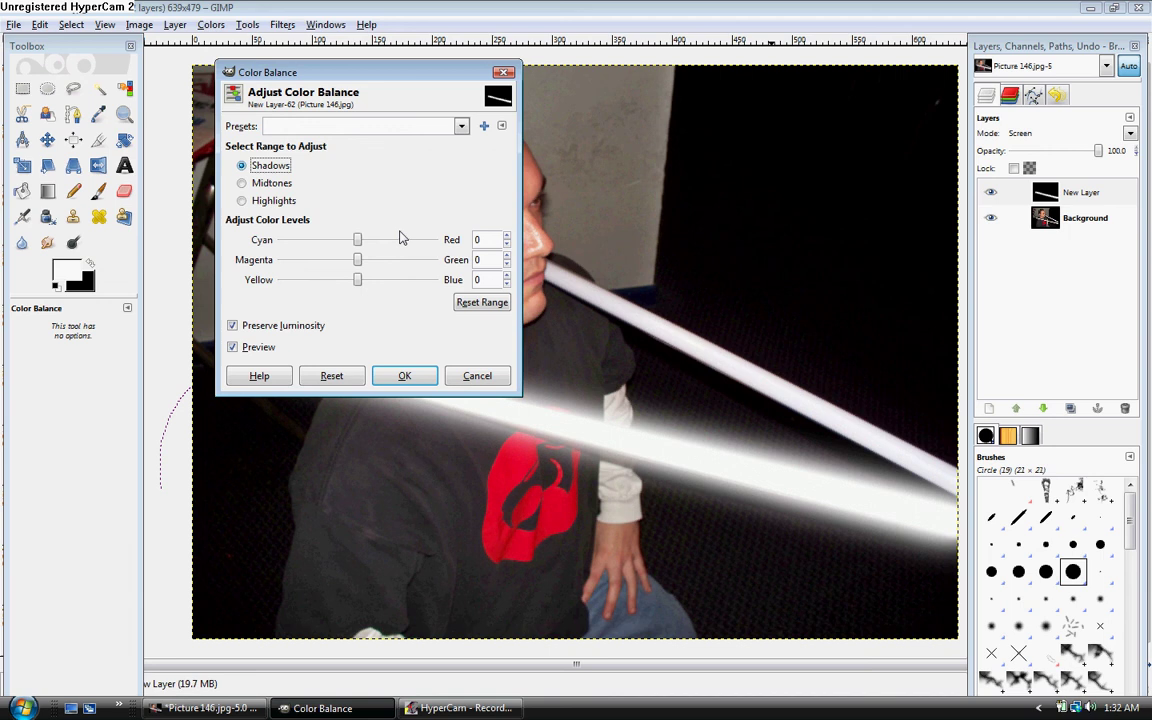
left_click_drag(478, 280, 457, 279)
left_click(268, 185)
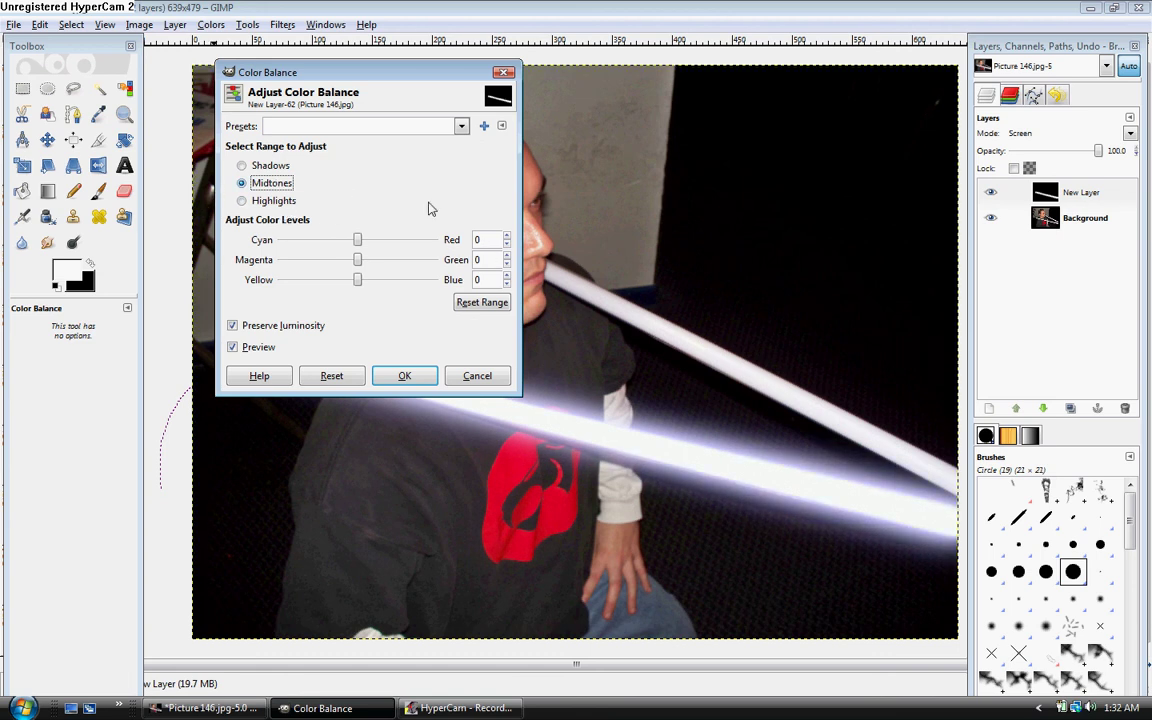
left_click(453, 240)
left_click(456, 279)
- Set highlights Red to -5 and Blue to 100, then apply the blue tint
left_click(272, 201)
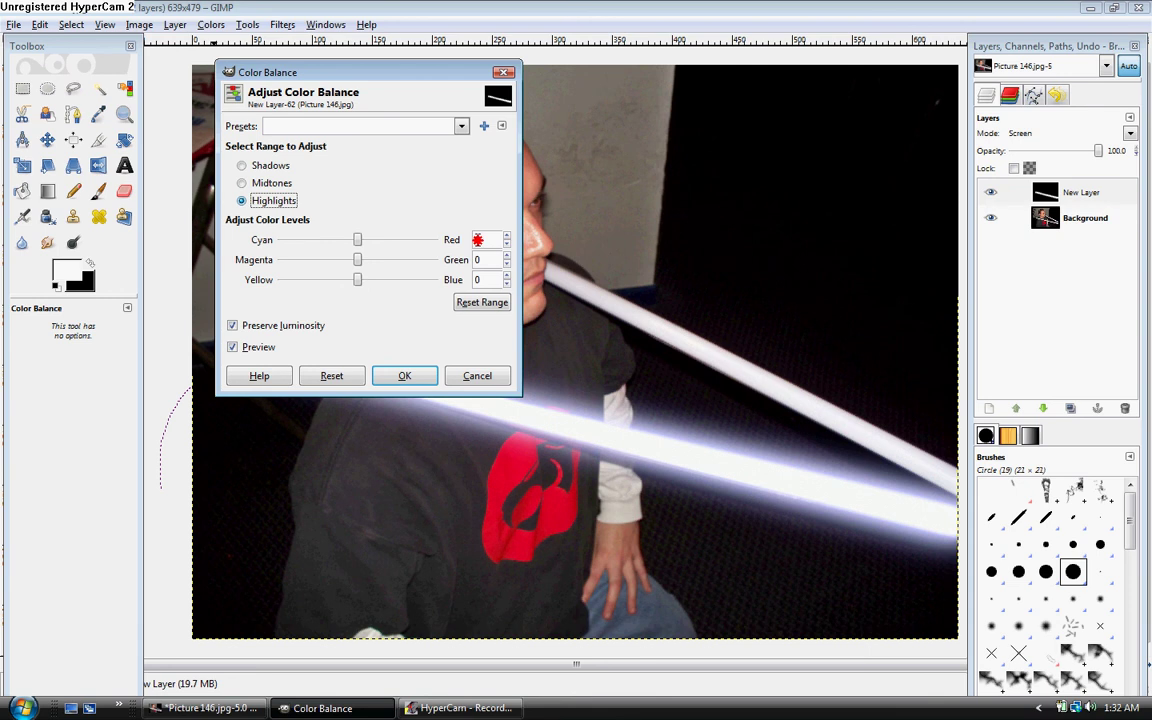
left_click(477, 240)
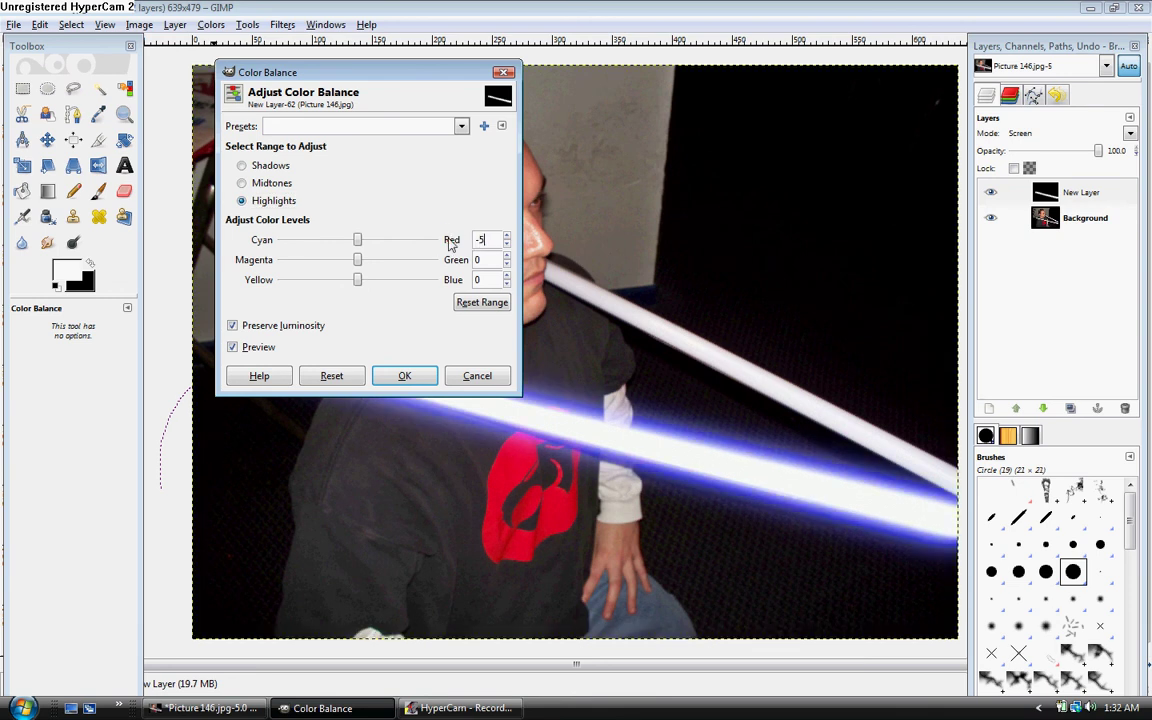
left_click(479, 280)
type("100")
left_click(404, 376)
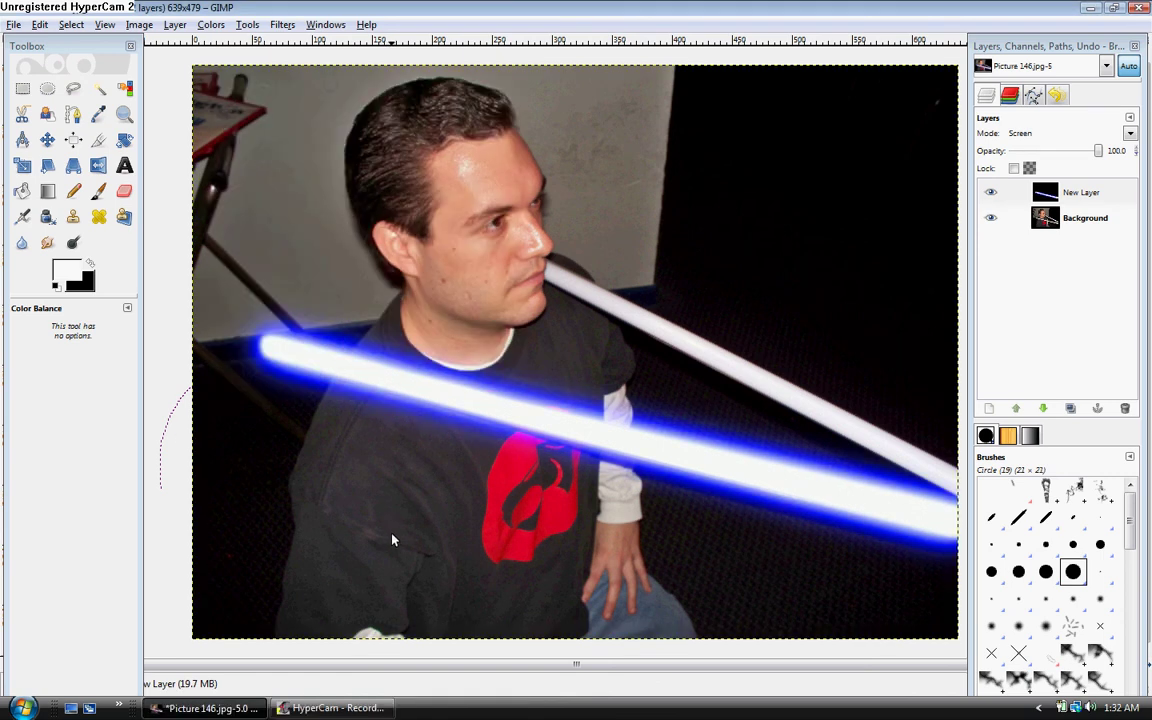
- Merge the blue saber layer down into the Background photo
right_click(1088, 195)
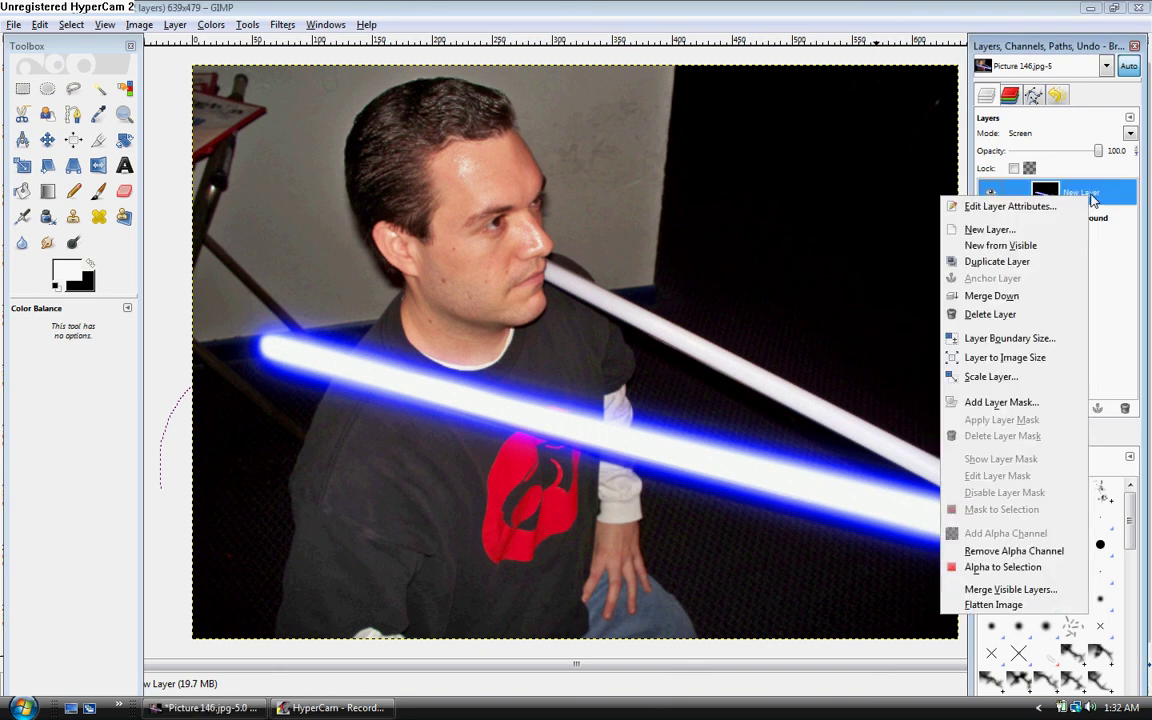
left_click(993, 296)
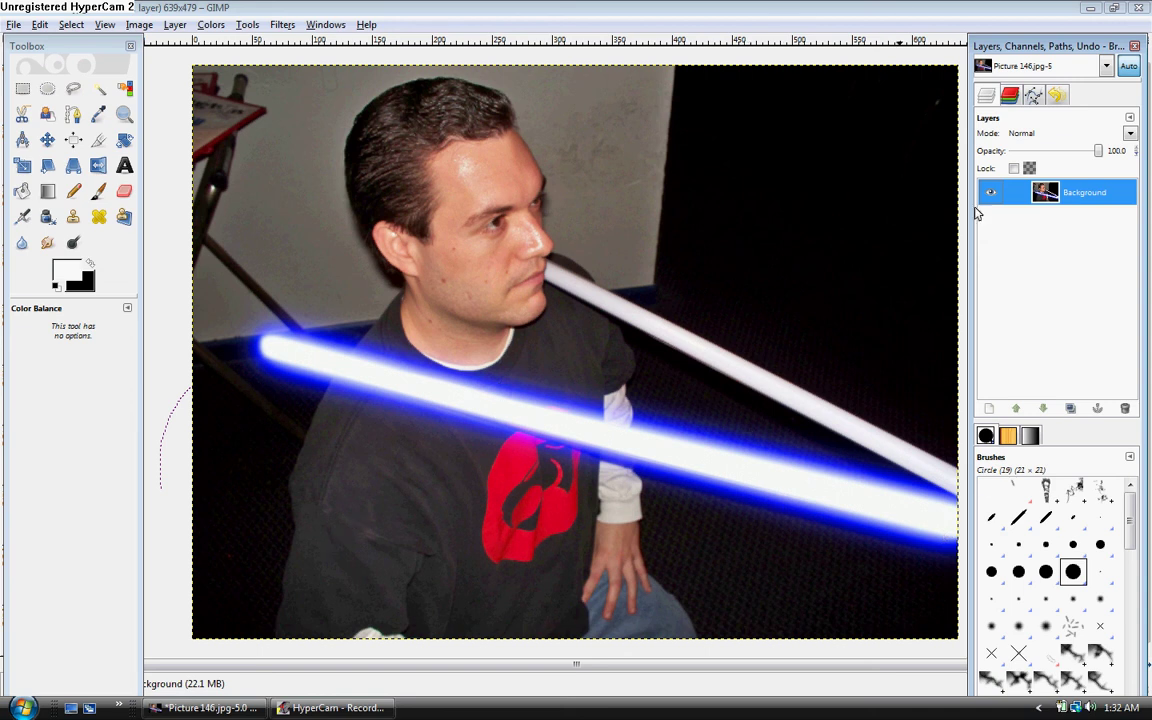
left_click(1091, 203)
left_click(211, 24)
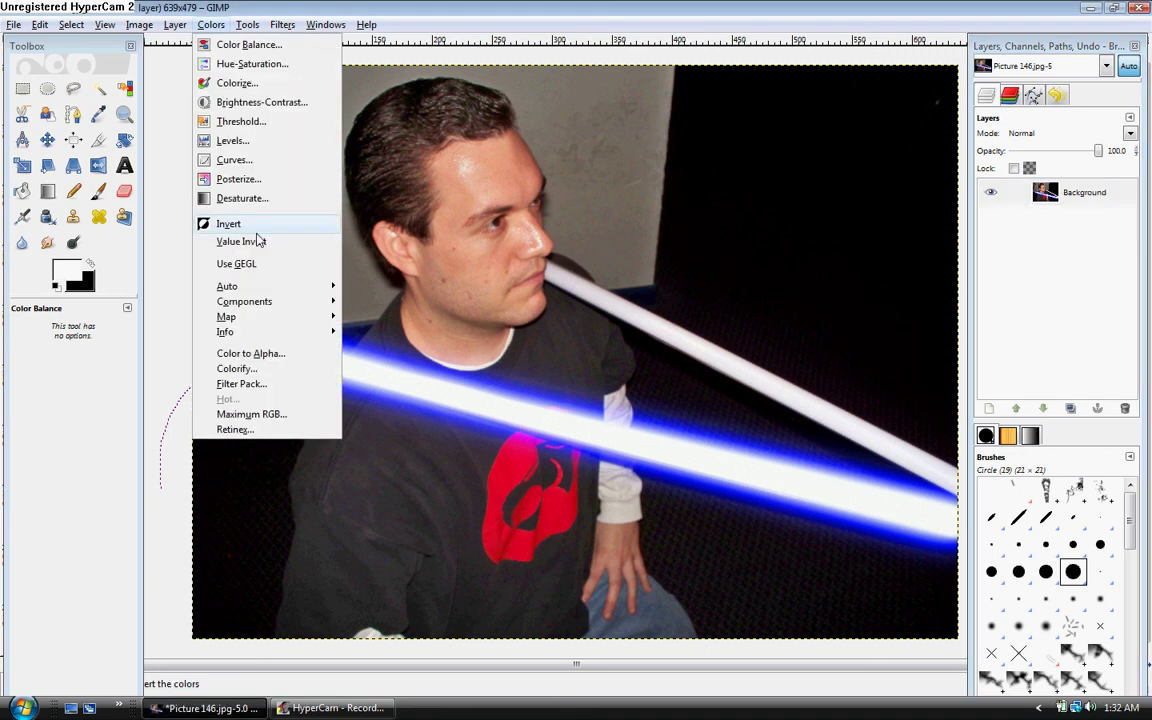
left_click(248, 104)
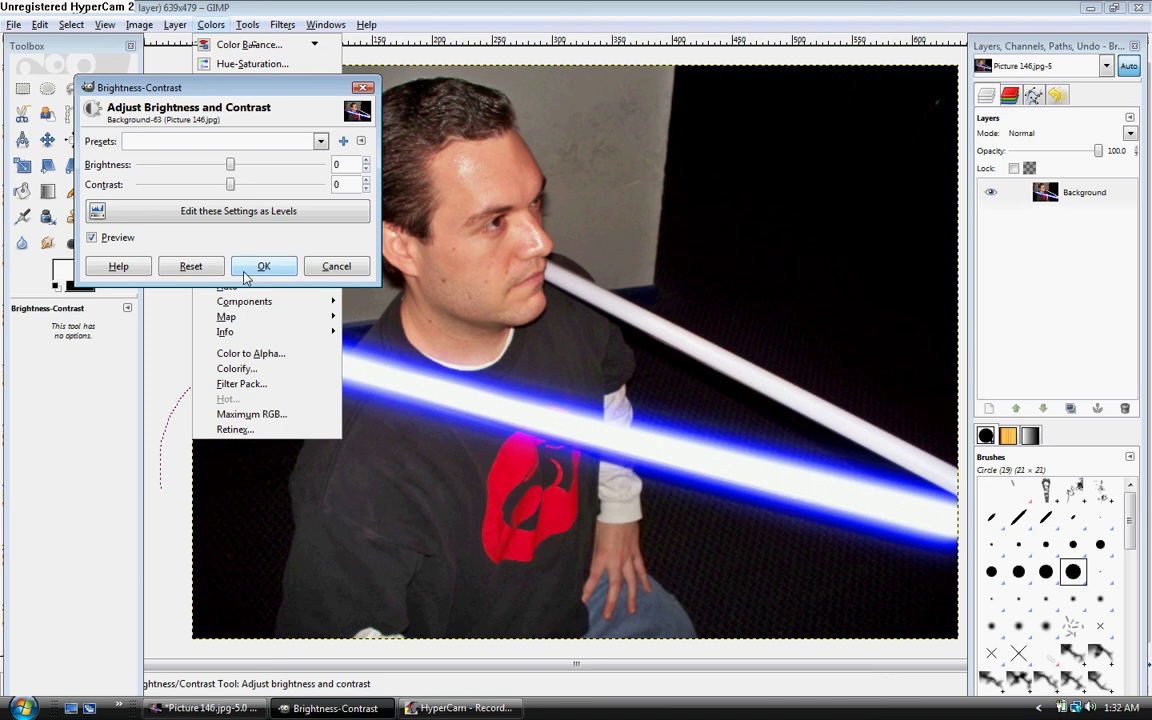
mouse_move(230, 168)
left_mouse_down()
mouse_move(185, 165)
mouse_move(232, 170)
left_mouse_up()
double_click(338, 165)
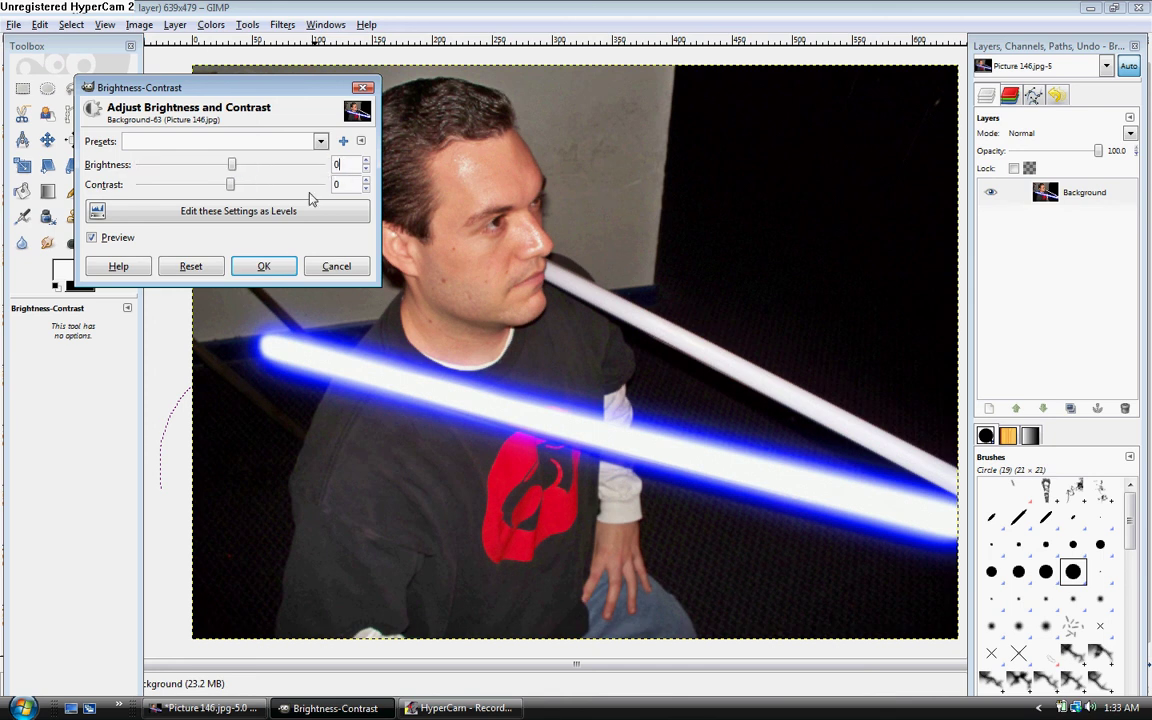
left_click(265, 266)
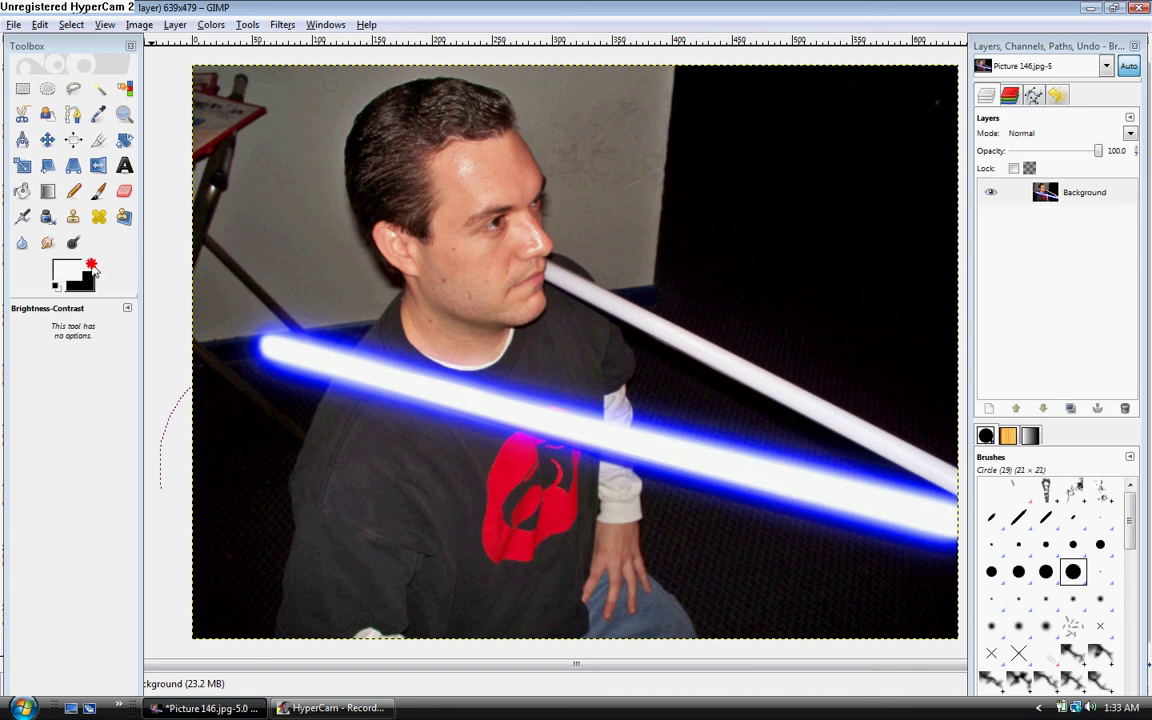
- Swap foreground and background colours so black is the foreground
left_click(83, 237)
key("x")
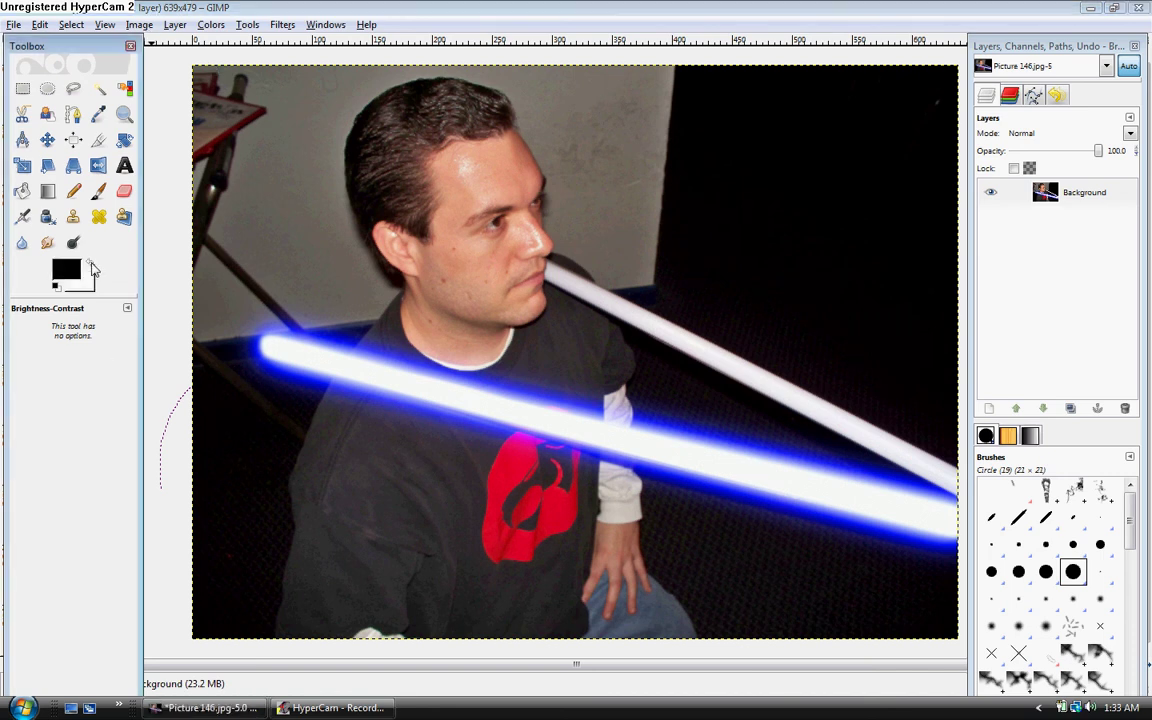
left_click(182, 52)
- Add a new black-filled layer, then make white the painting colour
key("alt+l")
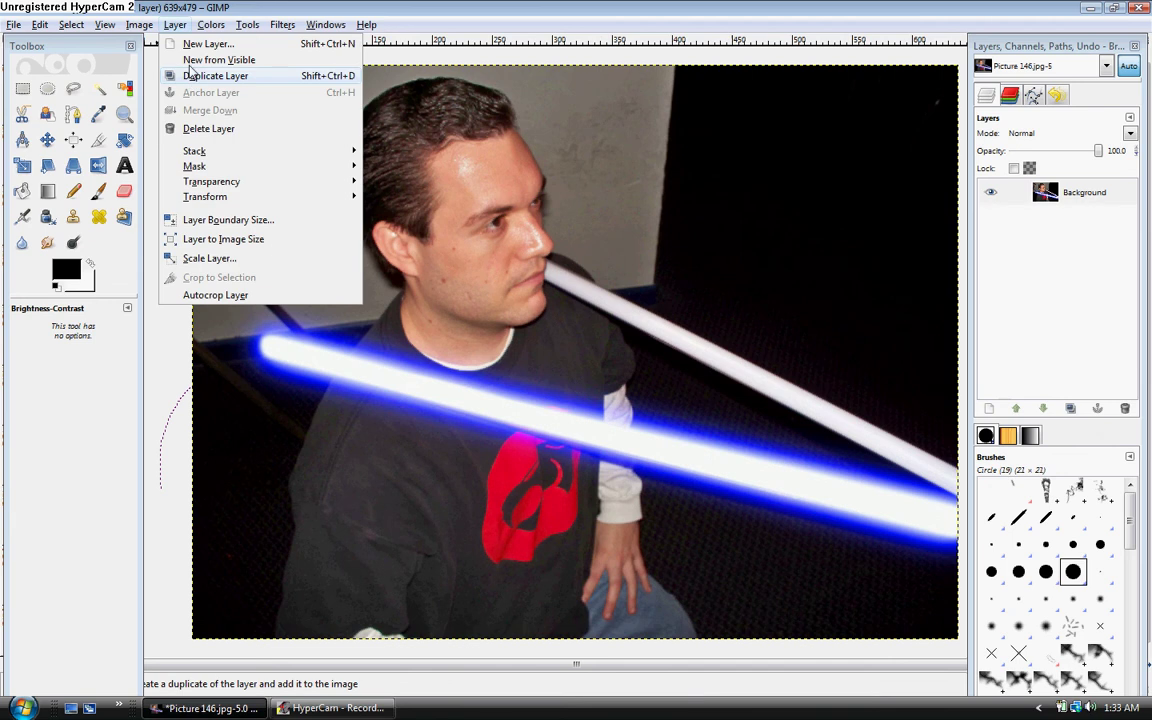
left_click(191, 45)
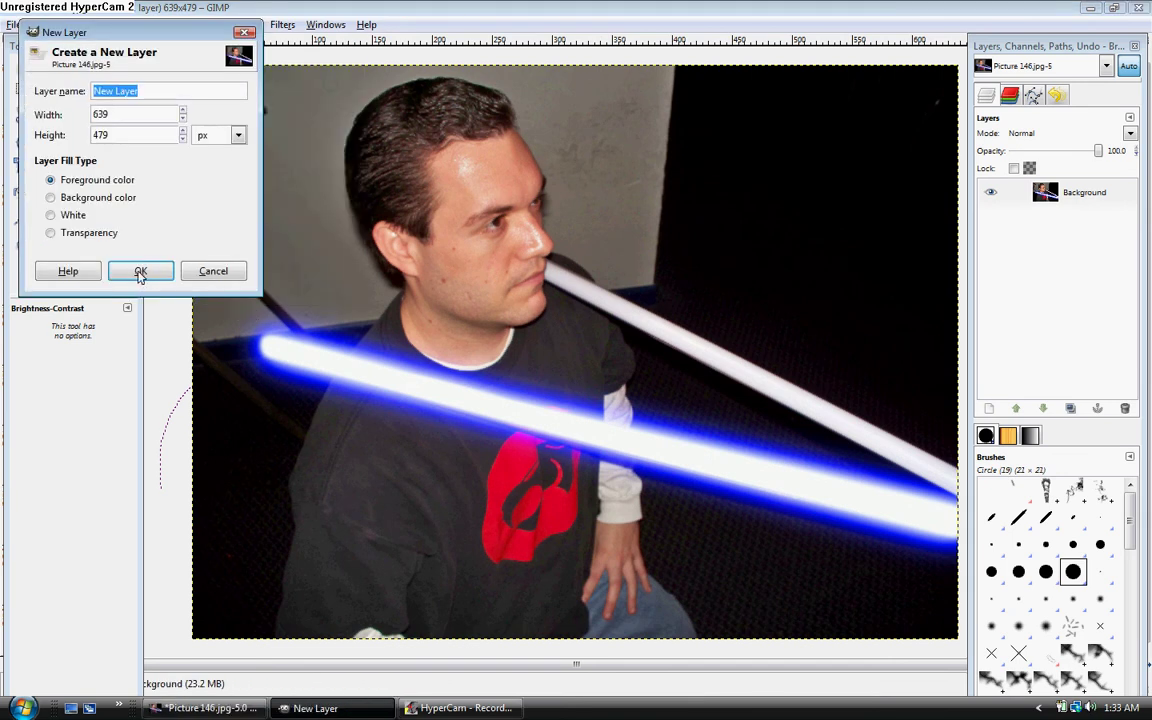
left_click(140, 272)
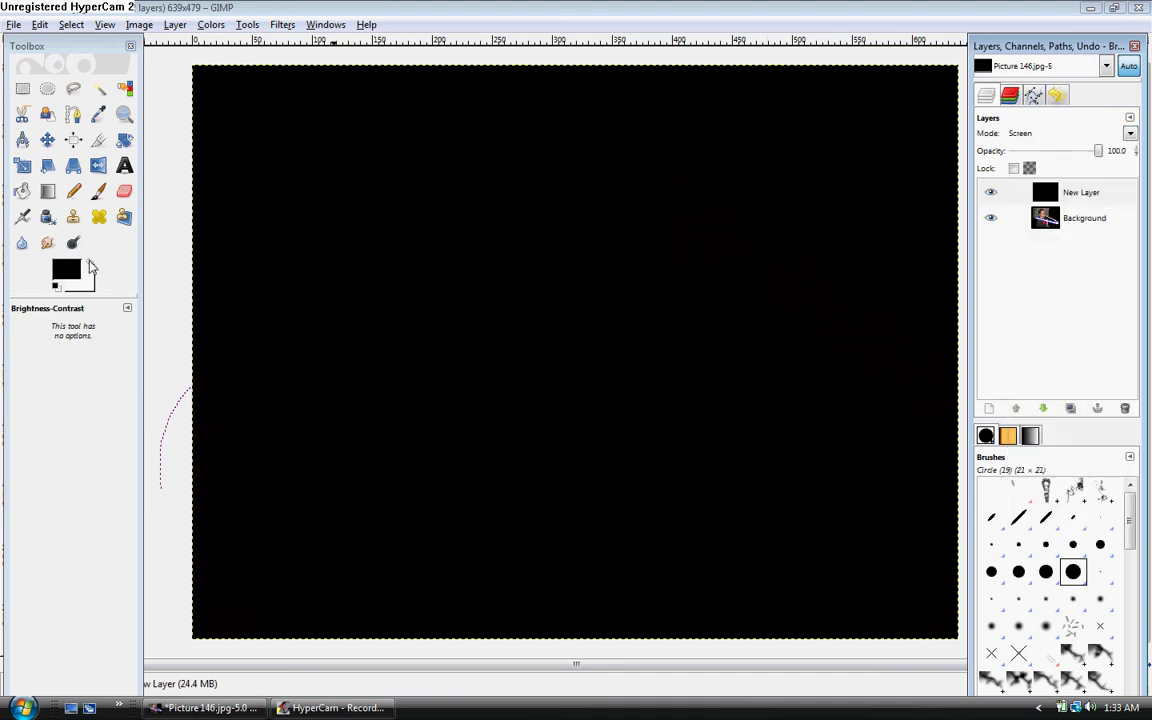
left_click(91, 265)
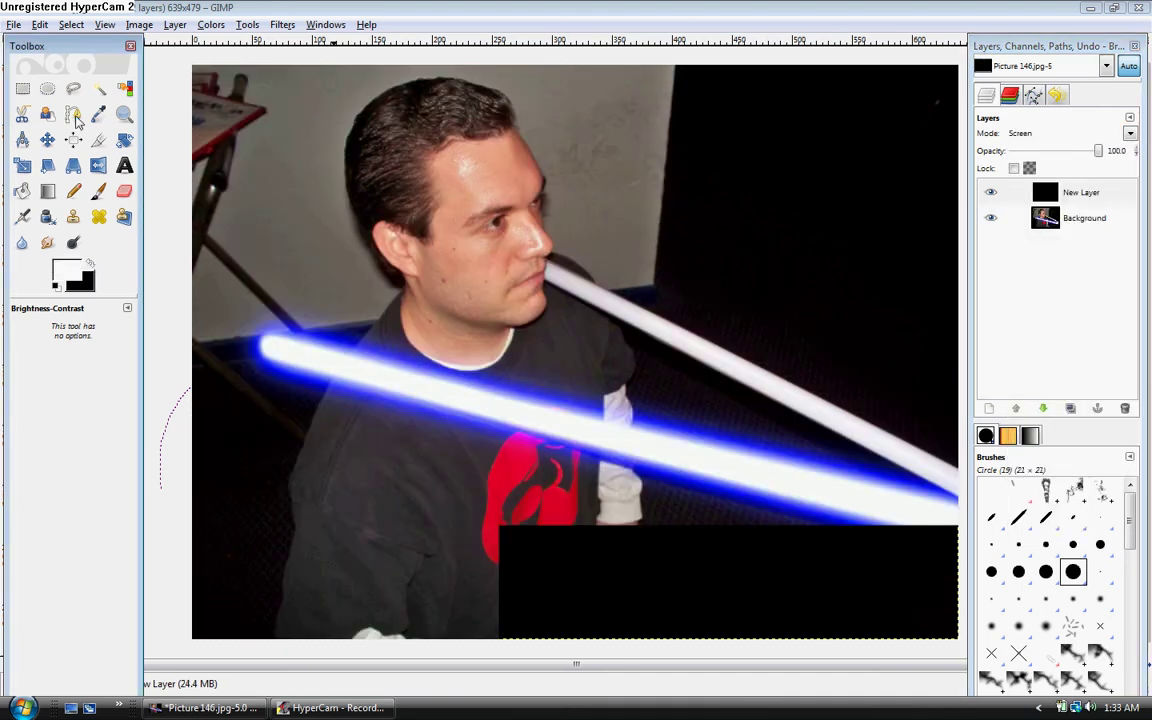
key("b")
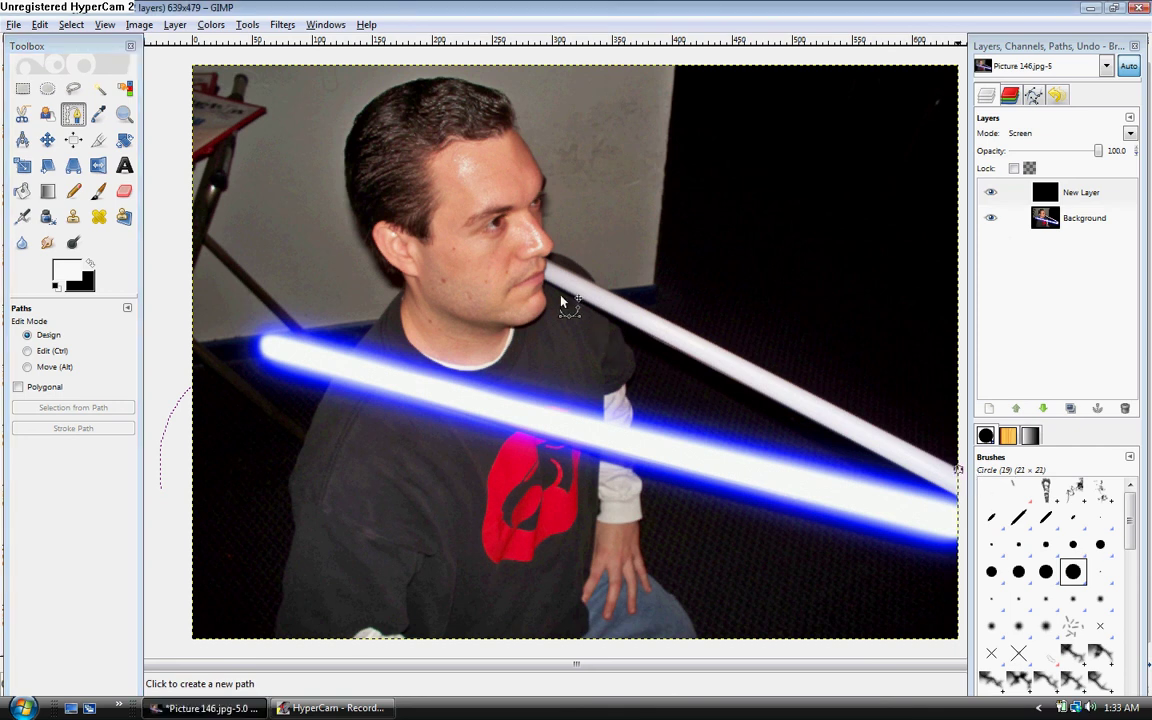
- Trace the second saber with a path from the mouth to its far end and convert it to a selection
left_click(566, 265)
left_click(548, 266)
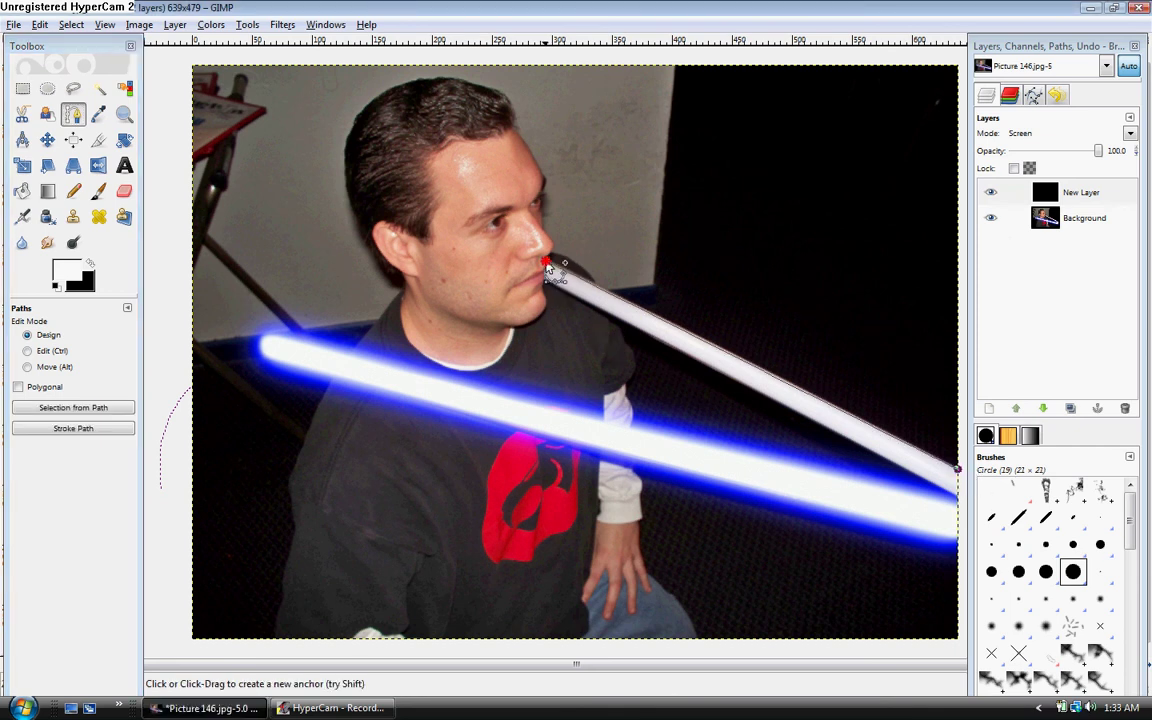
left_click(548, 266)
left_click(957, 497)
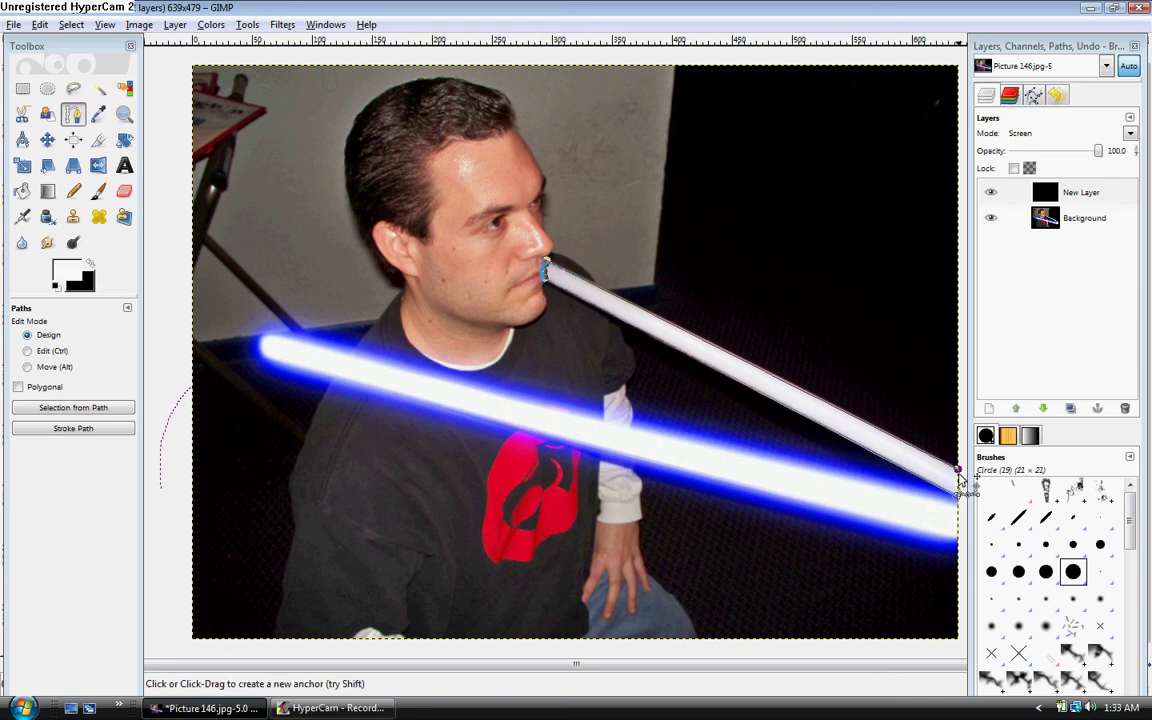
left_click(122, 408)
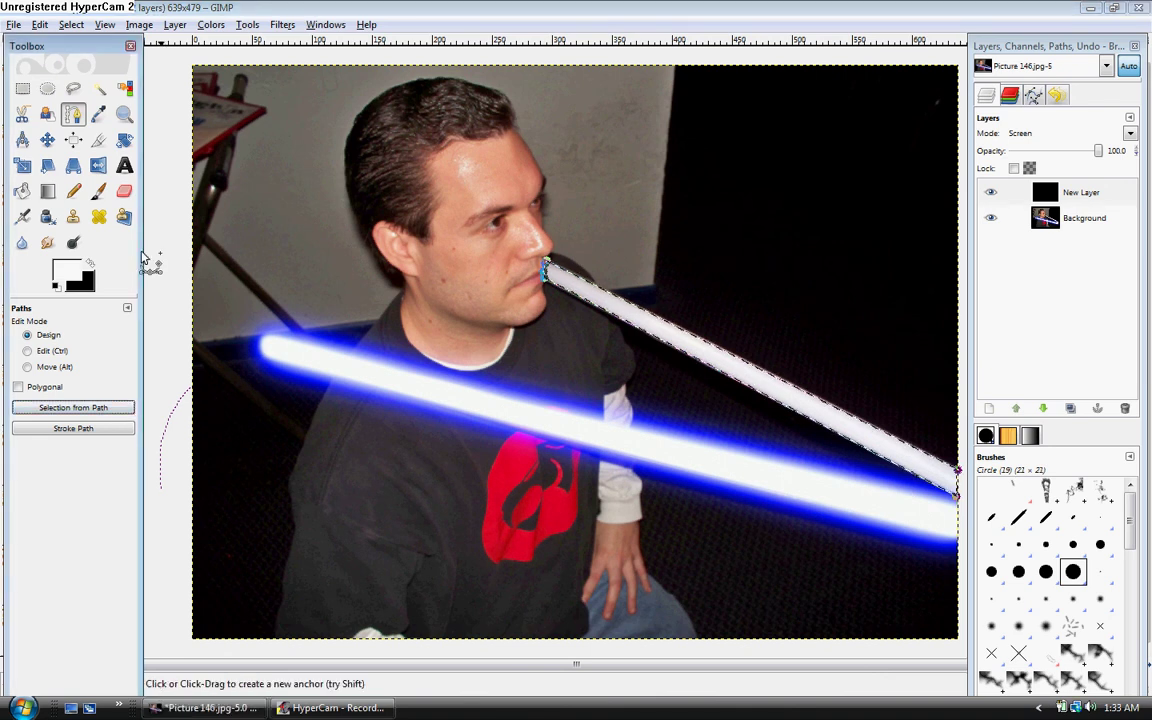
- Paint the selection solid white with the Paintbrush, then clear the selection
left_click(98, 191)
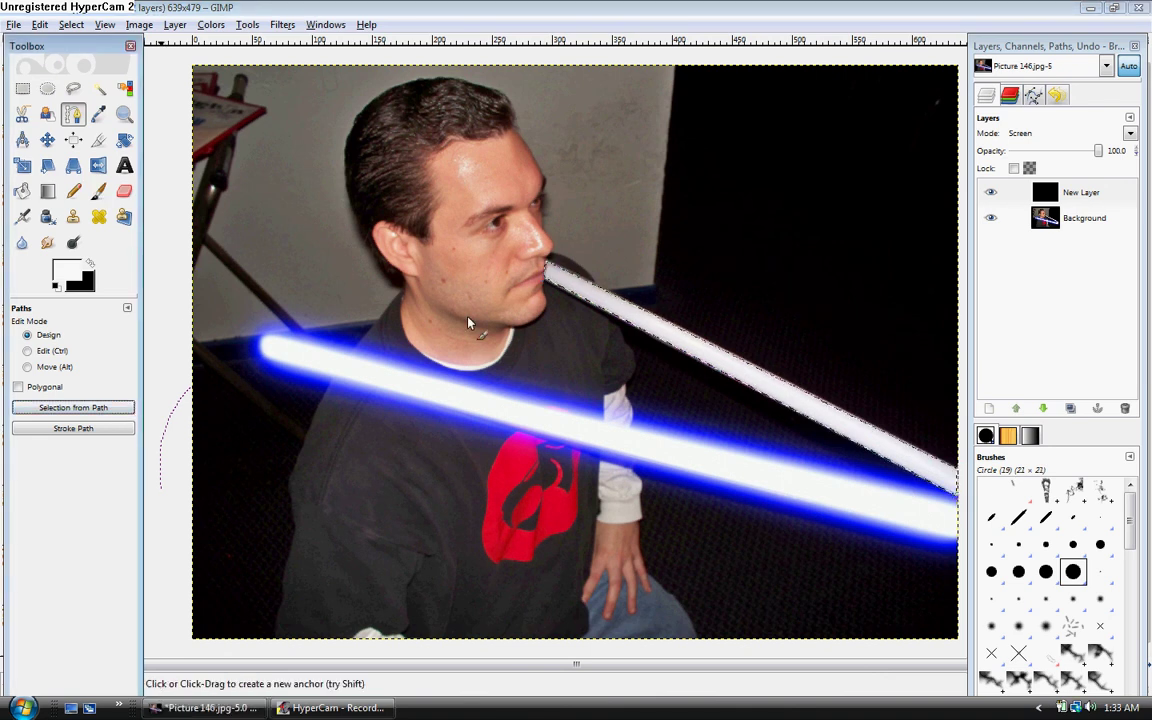
key("p")
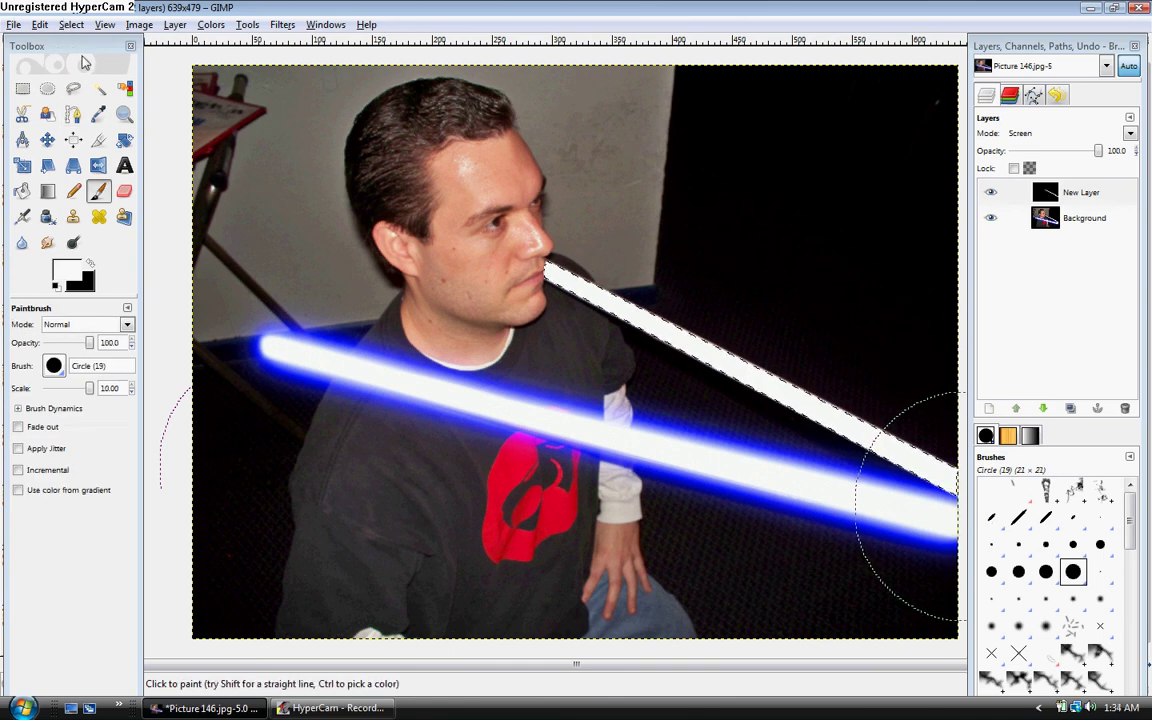
left_click(68, 22)
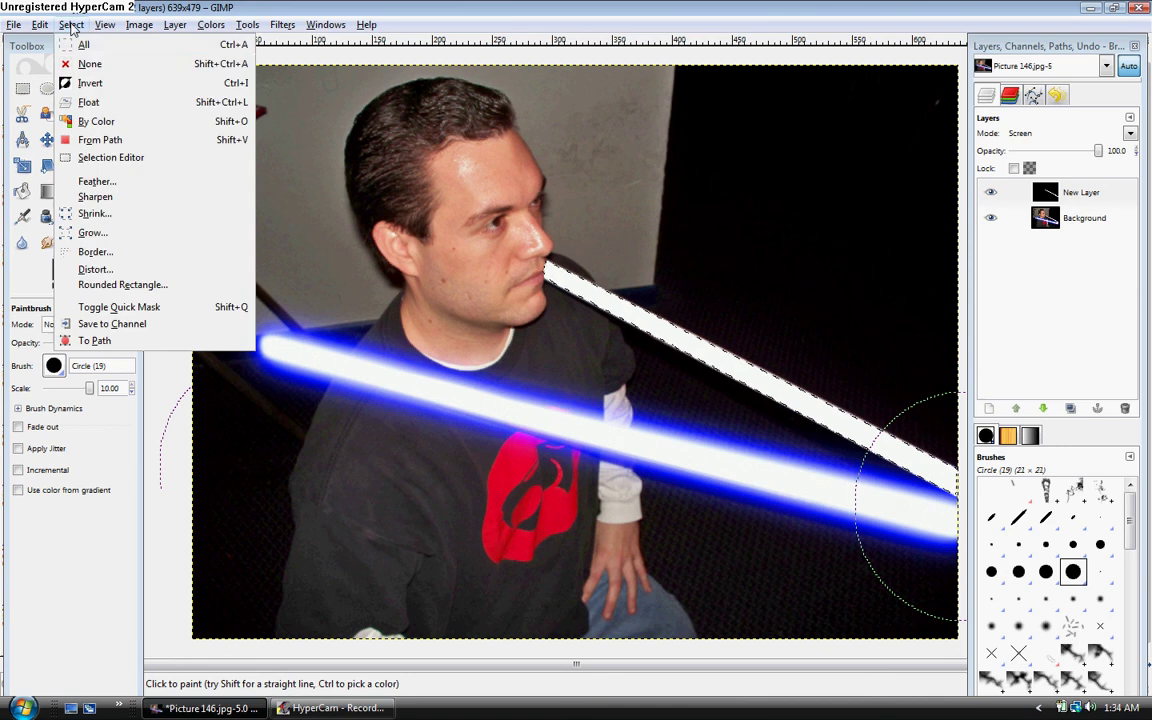
left_click(88, 64)
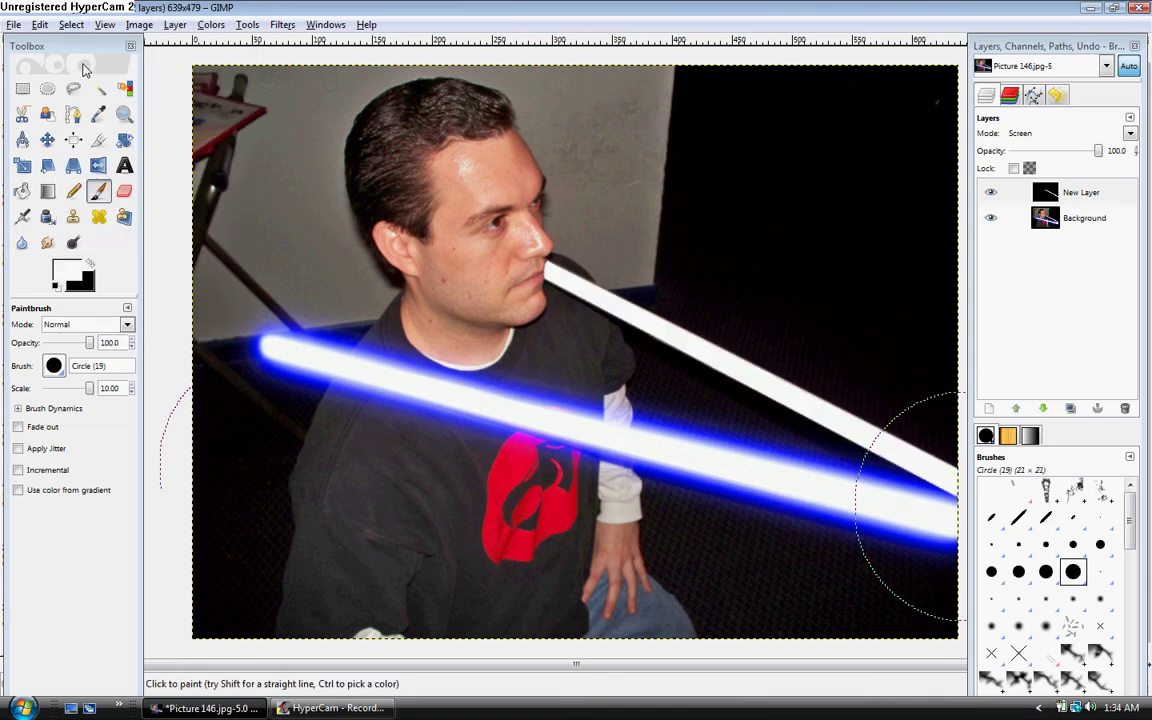
- Duplicate the white saber layer twice
left_click(175, 25)
left_click(170, 73)
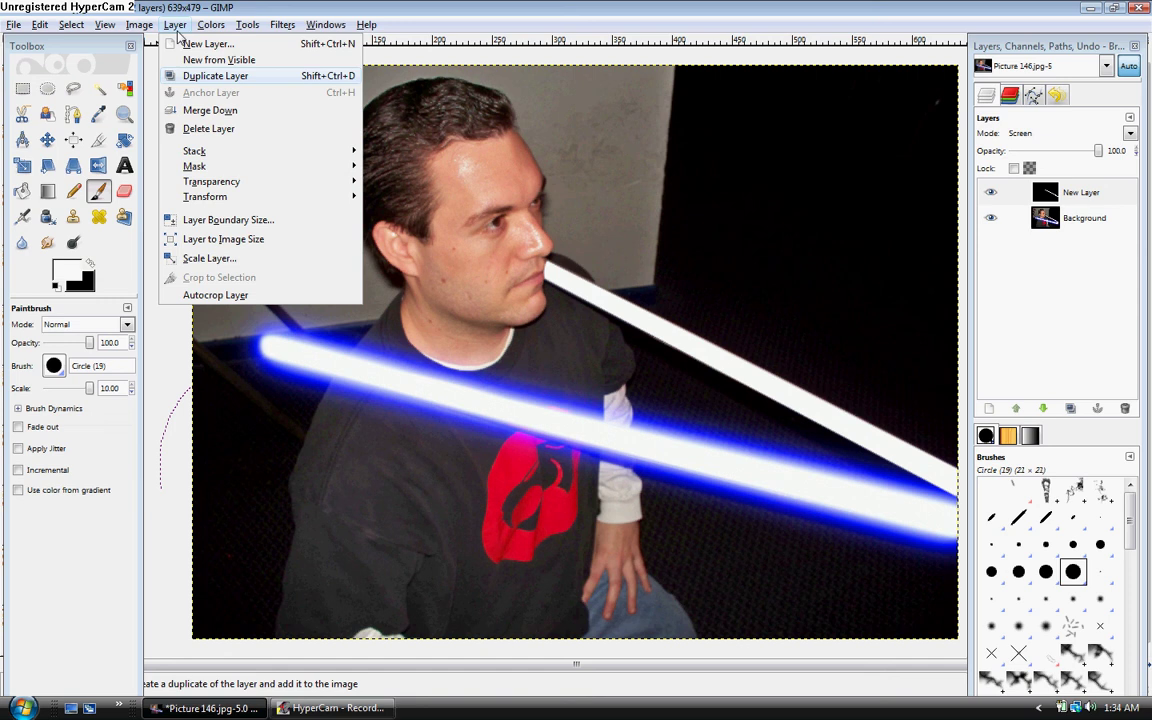
left_click(175, 25)
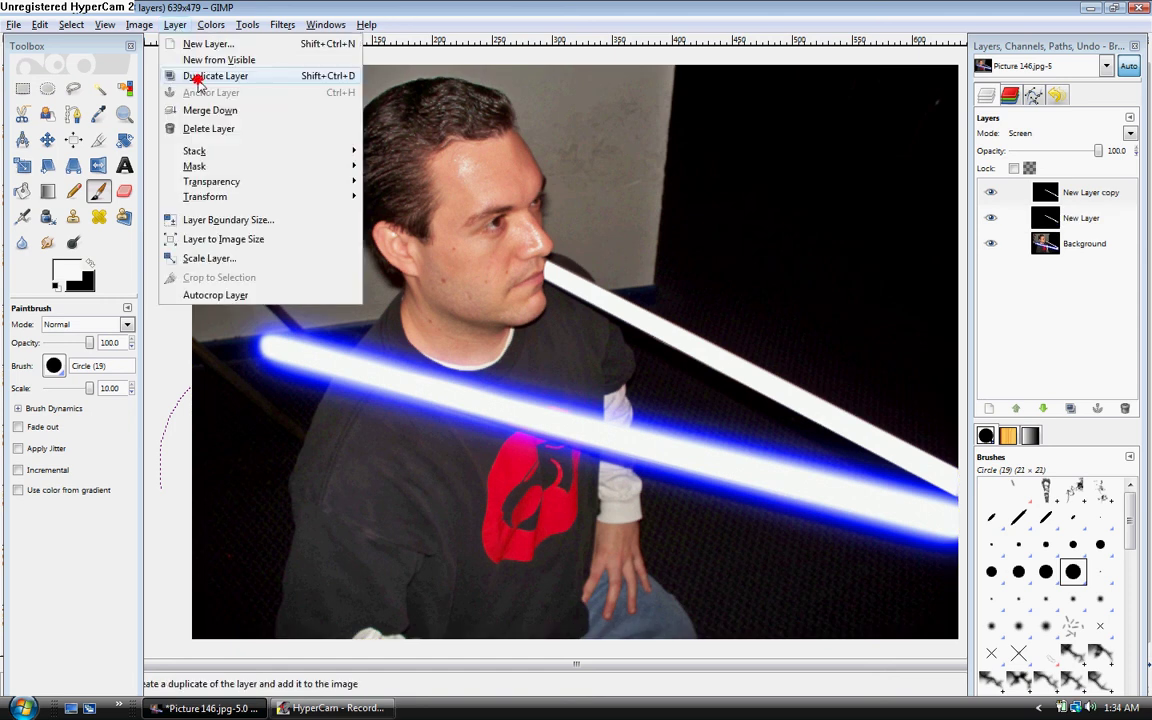
left_click(198, 77)
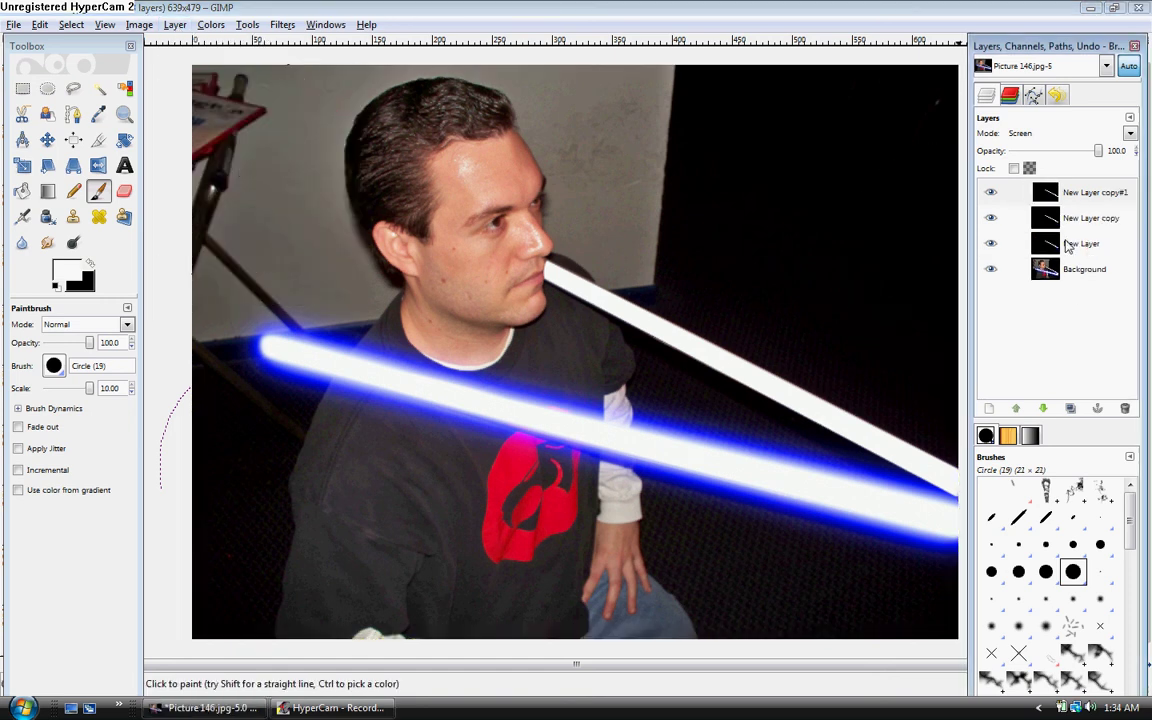
- Switch to the Move tool and reopen, then dismiss, the Softglow settings
key("m")
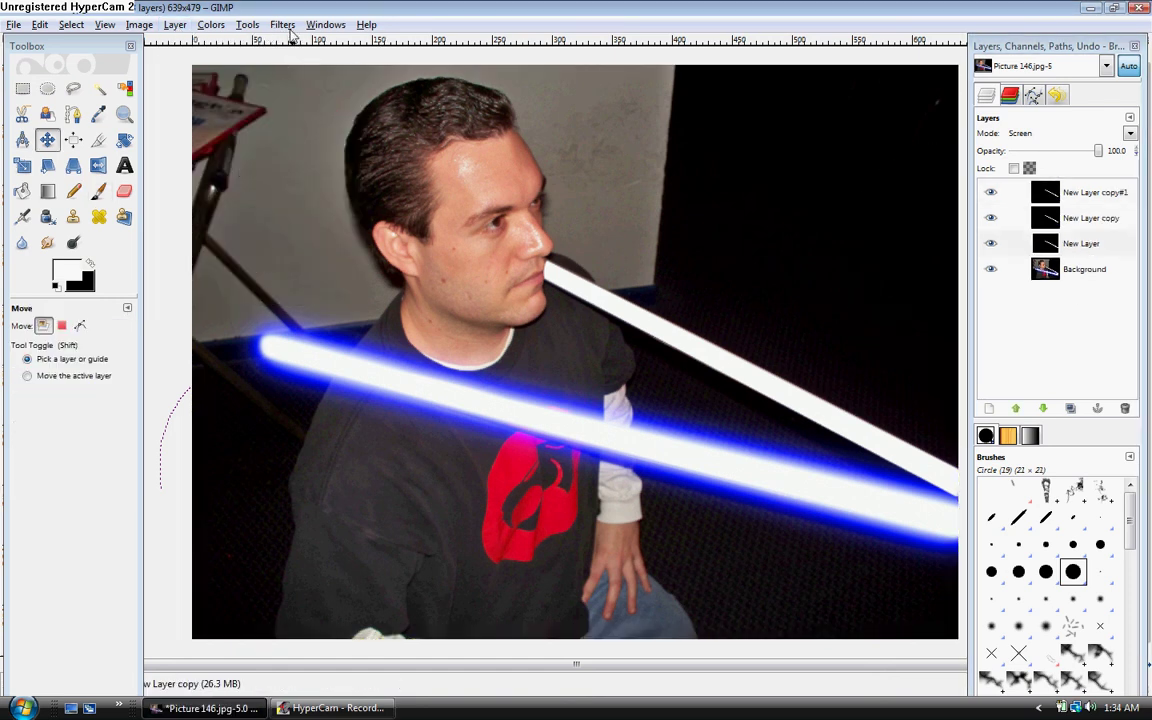
left_click(284, 26)
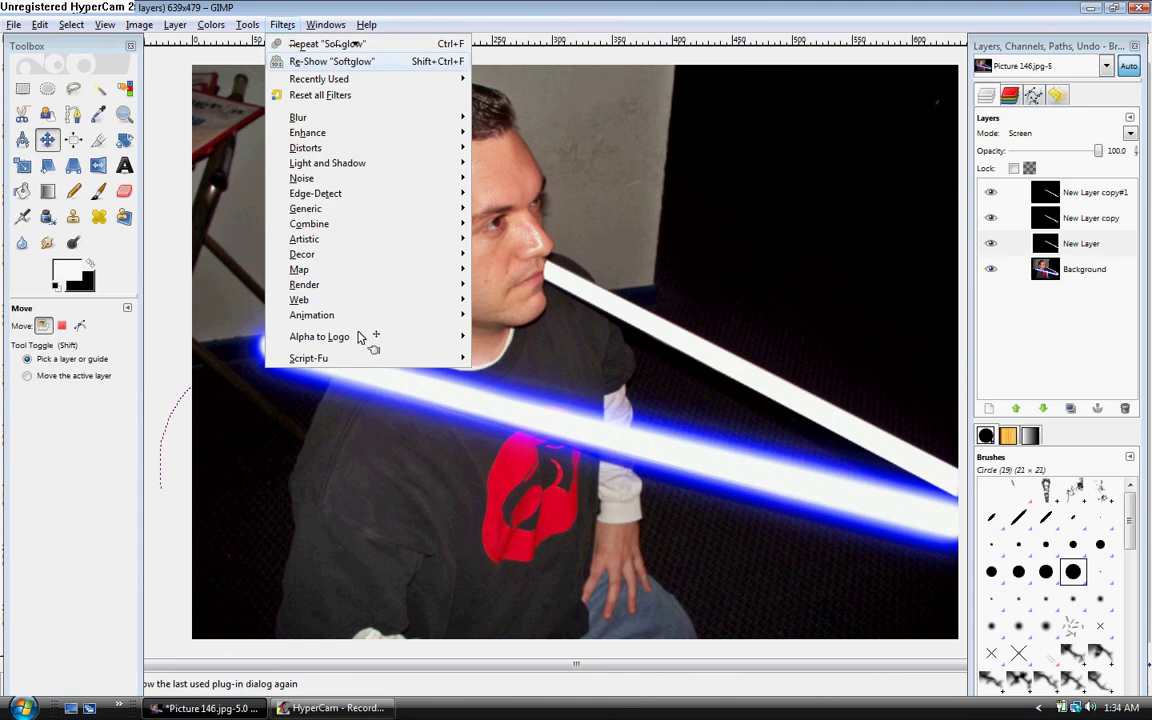
left_click(245, 110)
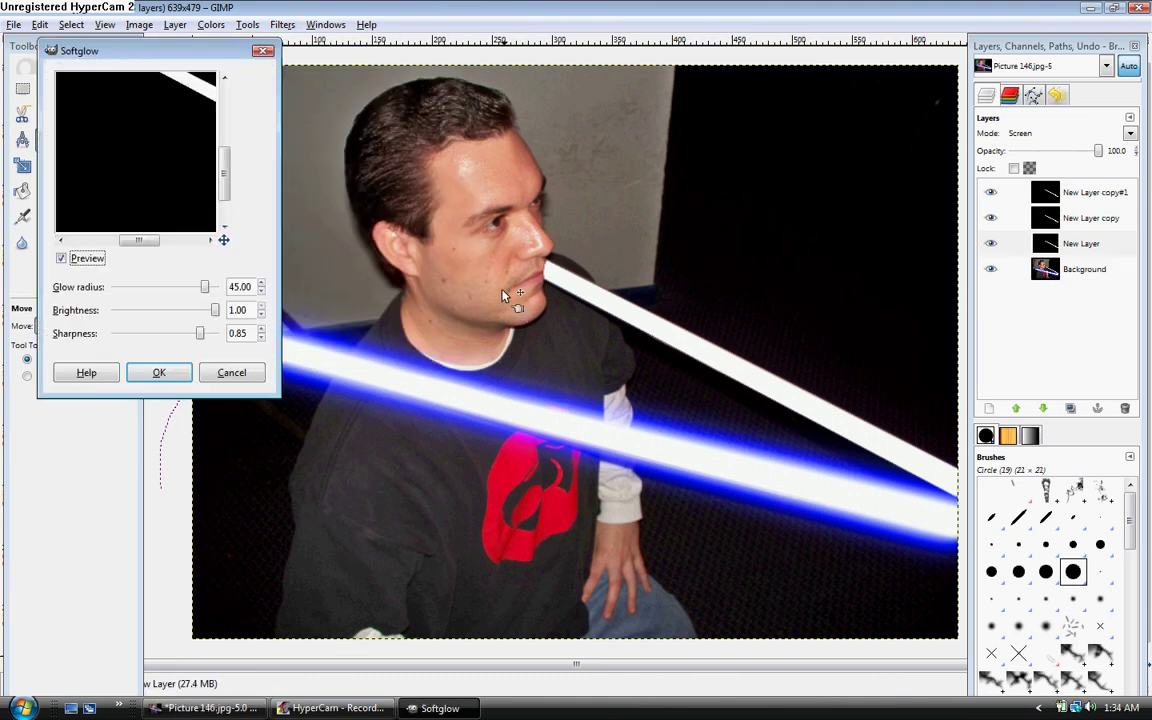
left_click(263, 52)
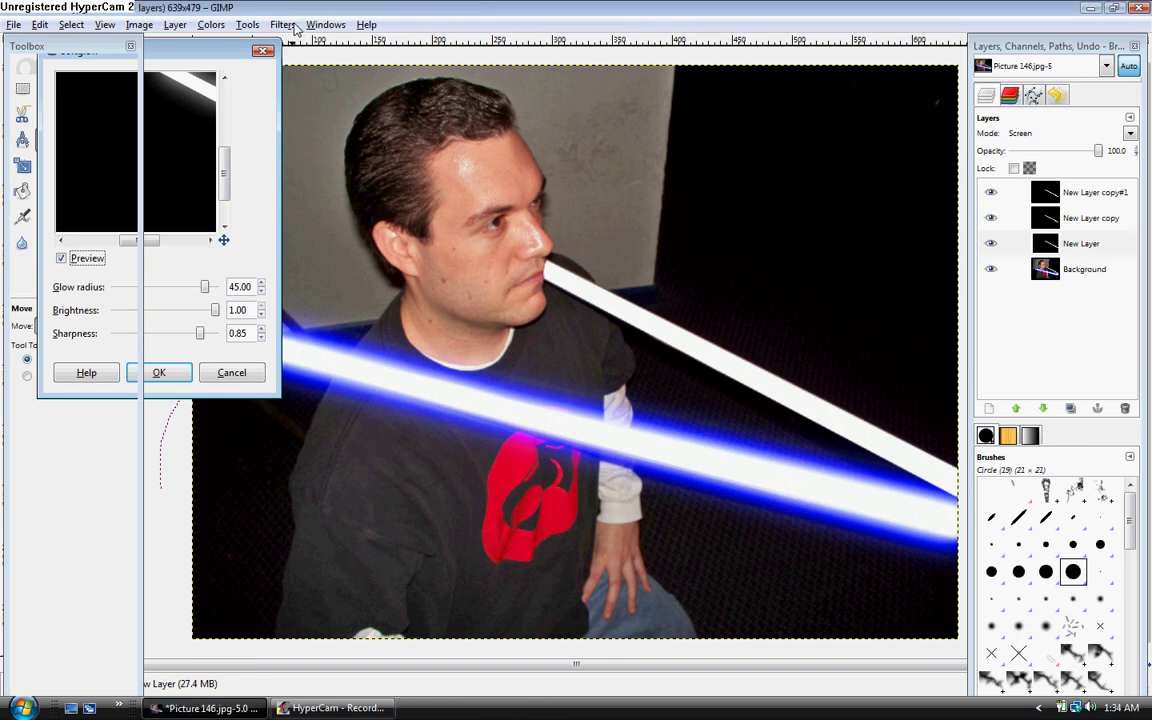
- Apply a 5 px Gaussian blur to the saber layer and repeat it on New Layer copy
left_click(291, 28)
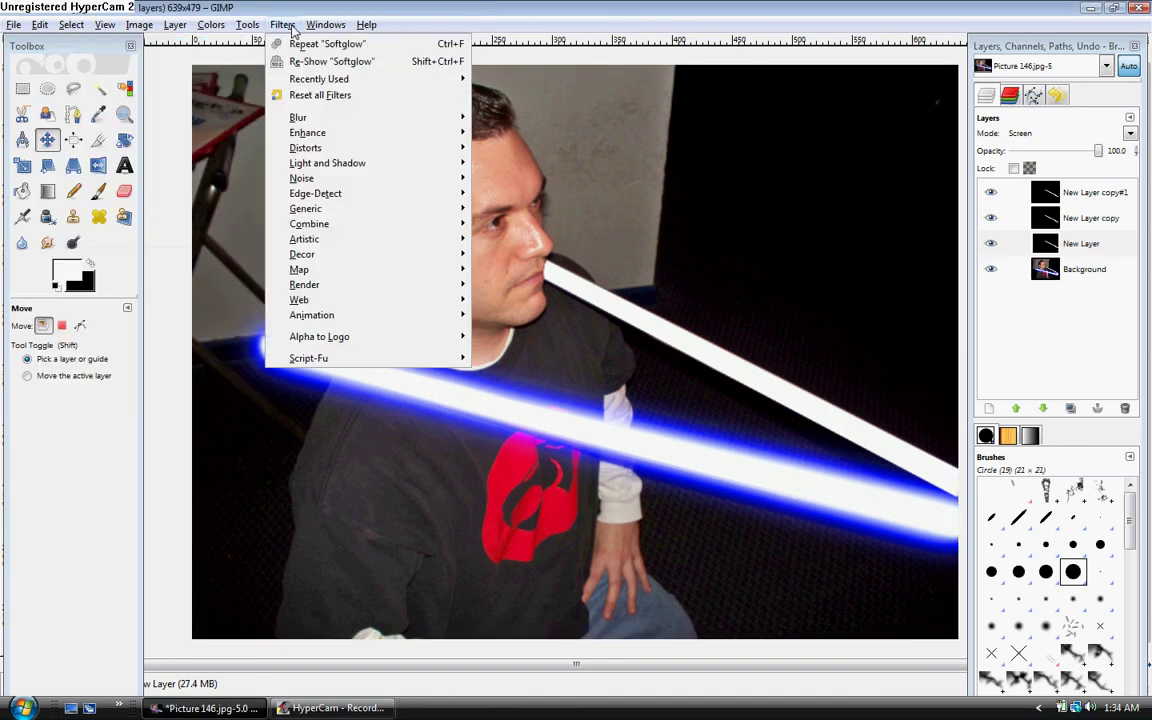
mouse_move(314, 121)
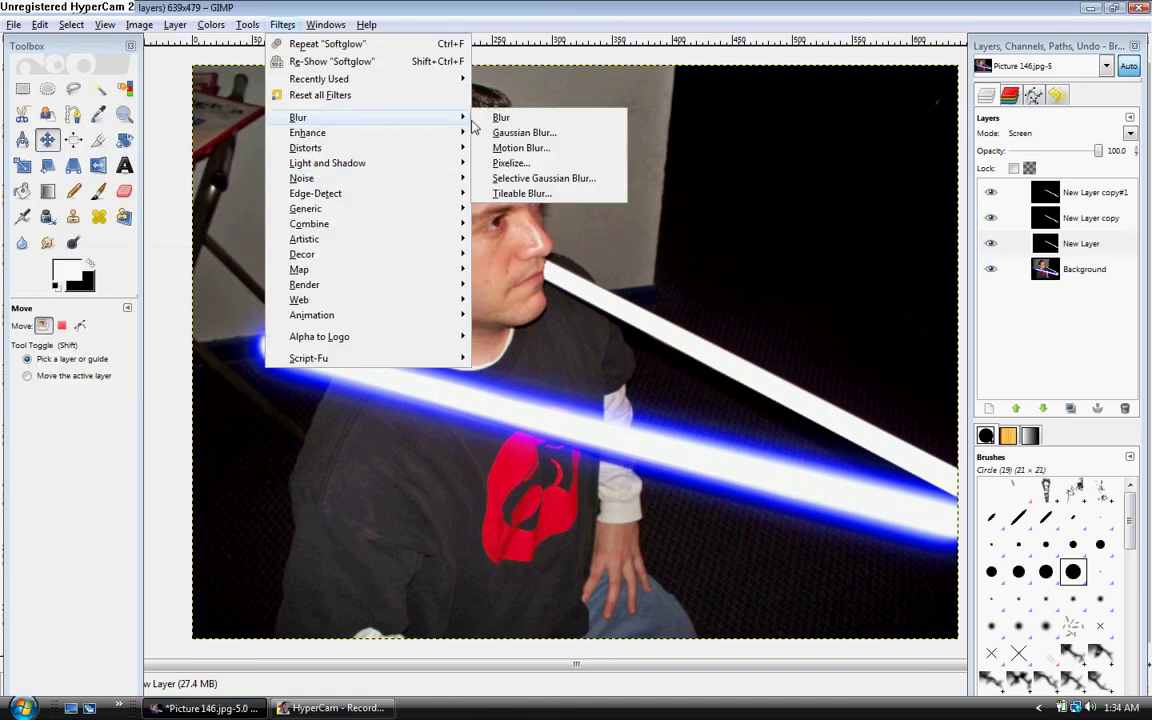
left_click(520, 132)
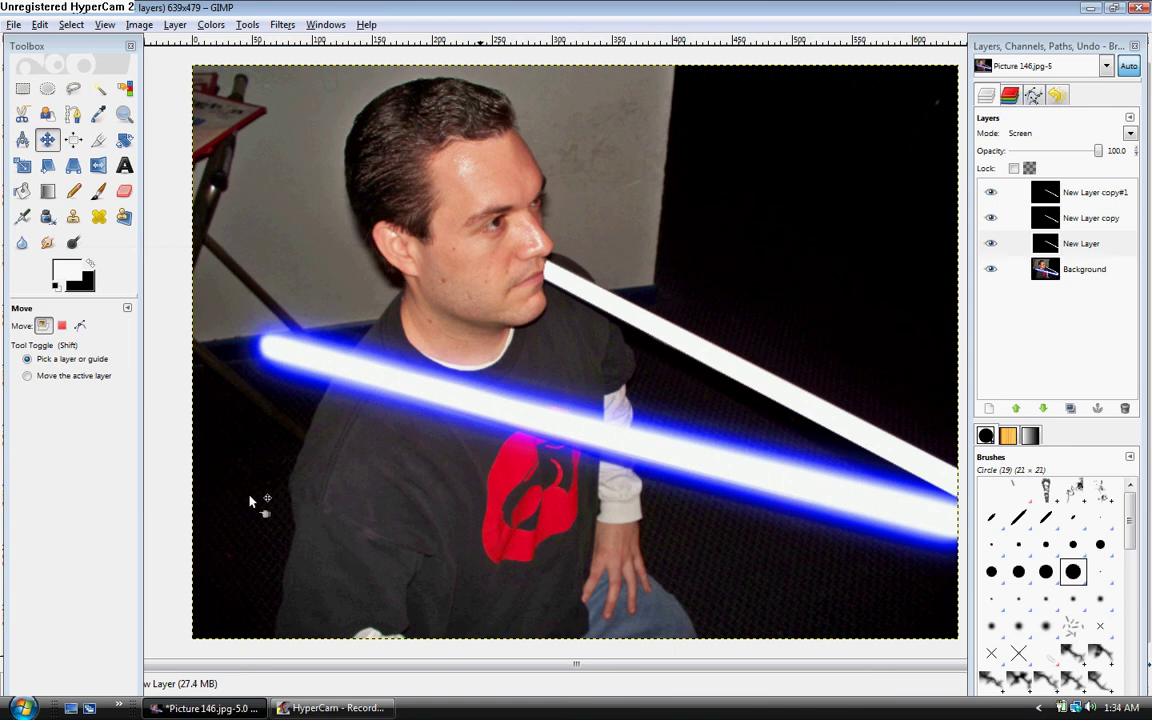
left_click_drag(159, 328, 97, 327)
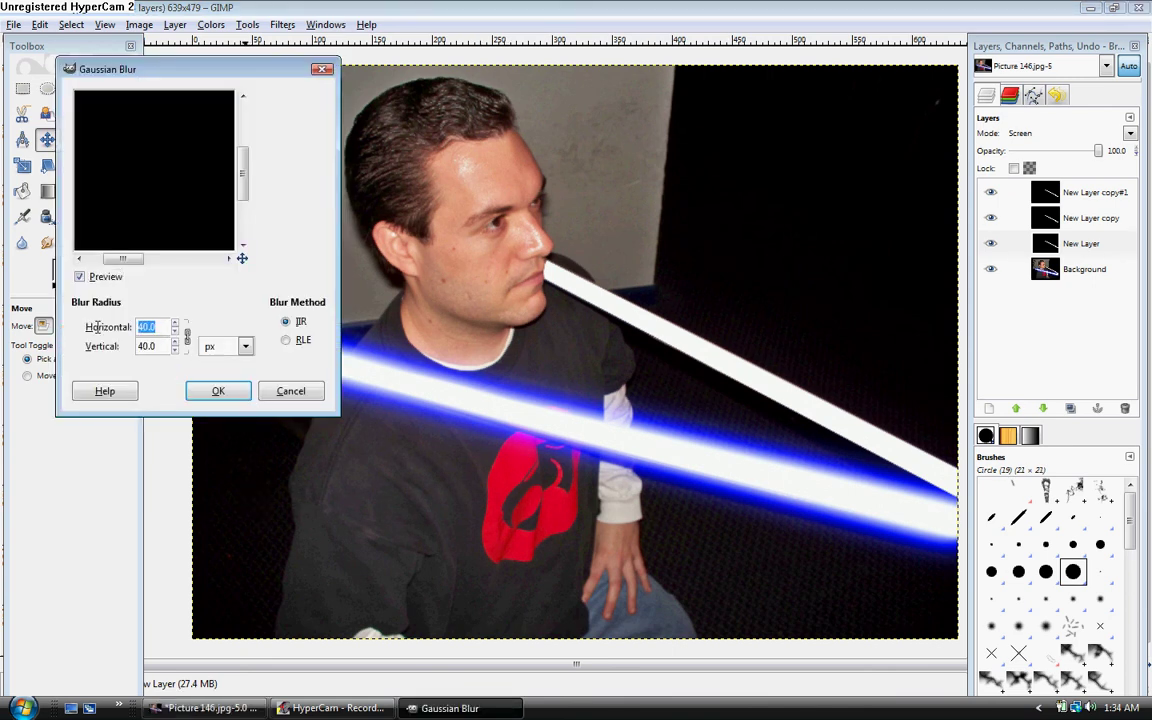
type("5")
left_click(212, 392)
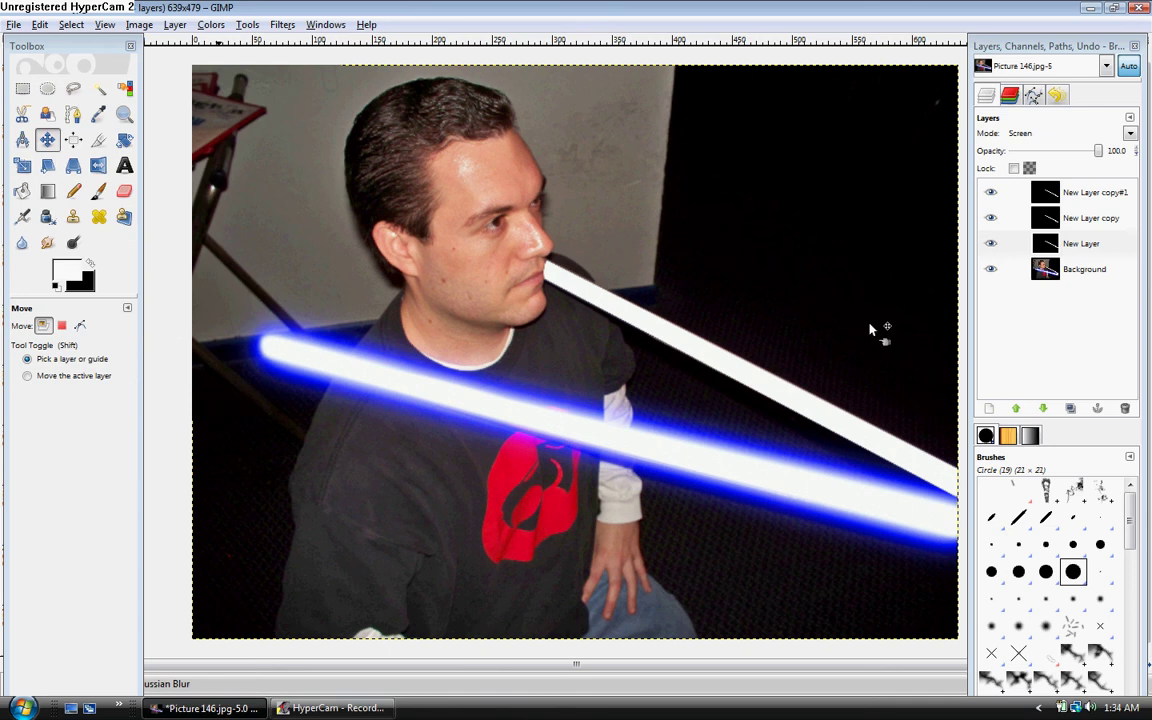
left_click(1077, 220)
key("ctrl+f")
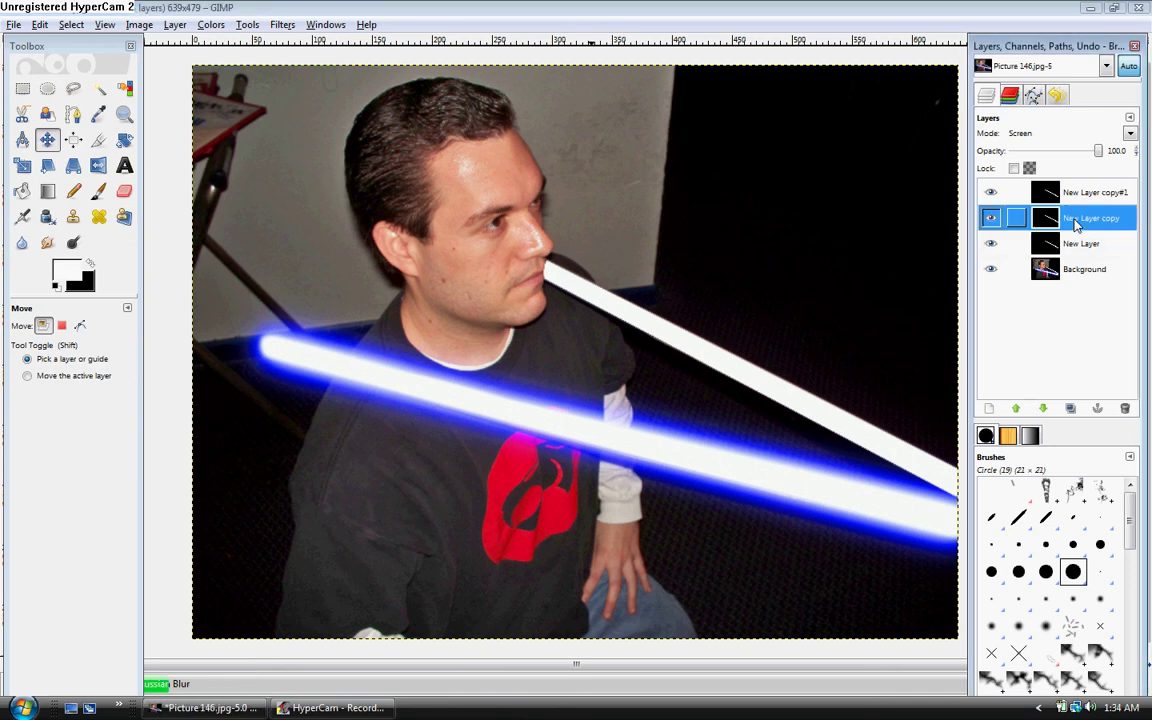
- Re-run Gaussian Blur on New Layer copy with a 20 px radius
left_click(282, 25)
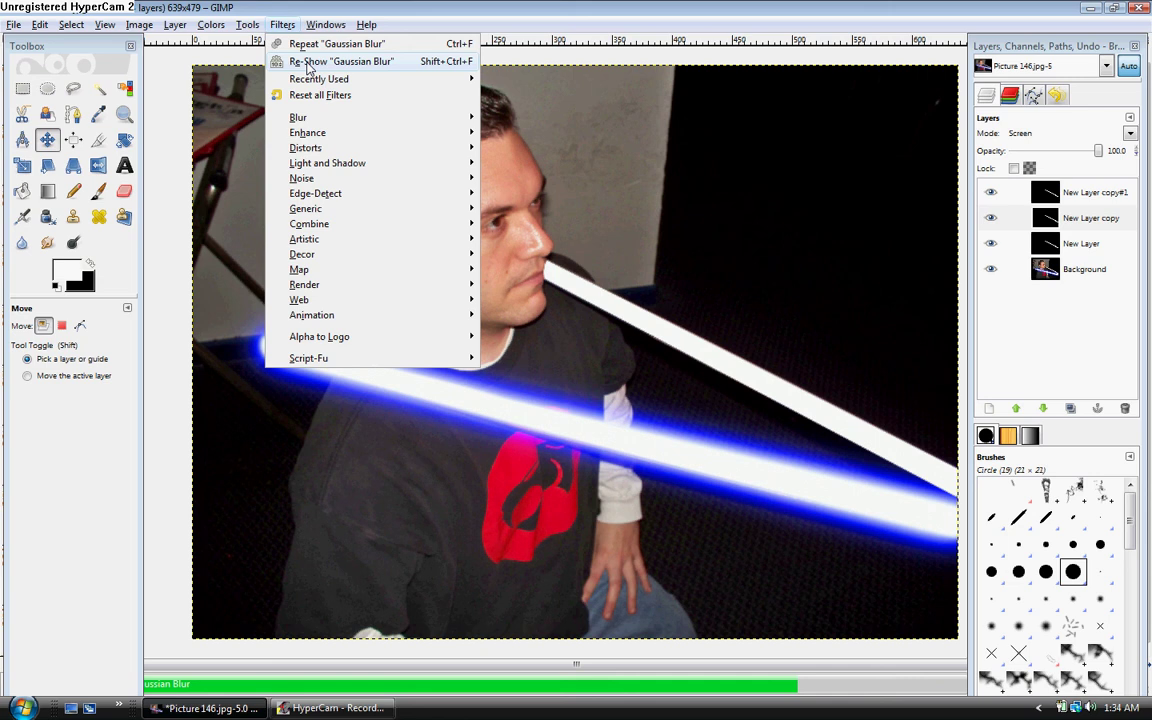
key("Escape")
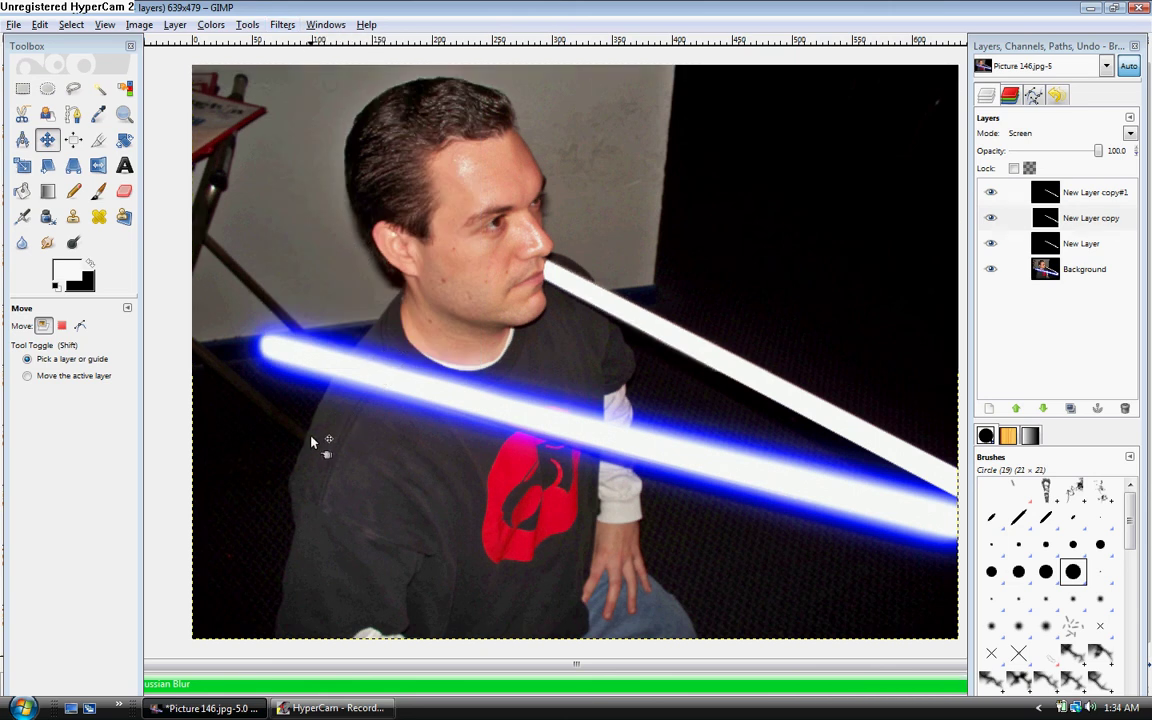
key("shift+ctrl+f")
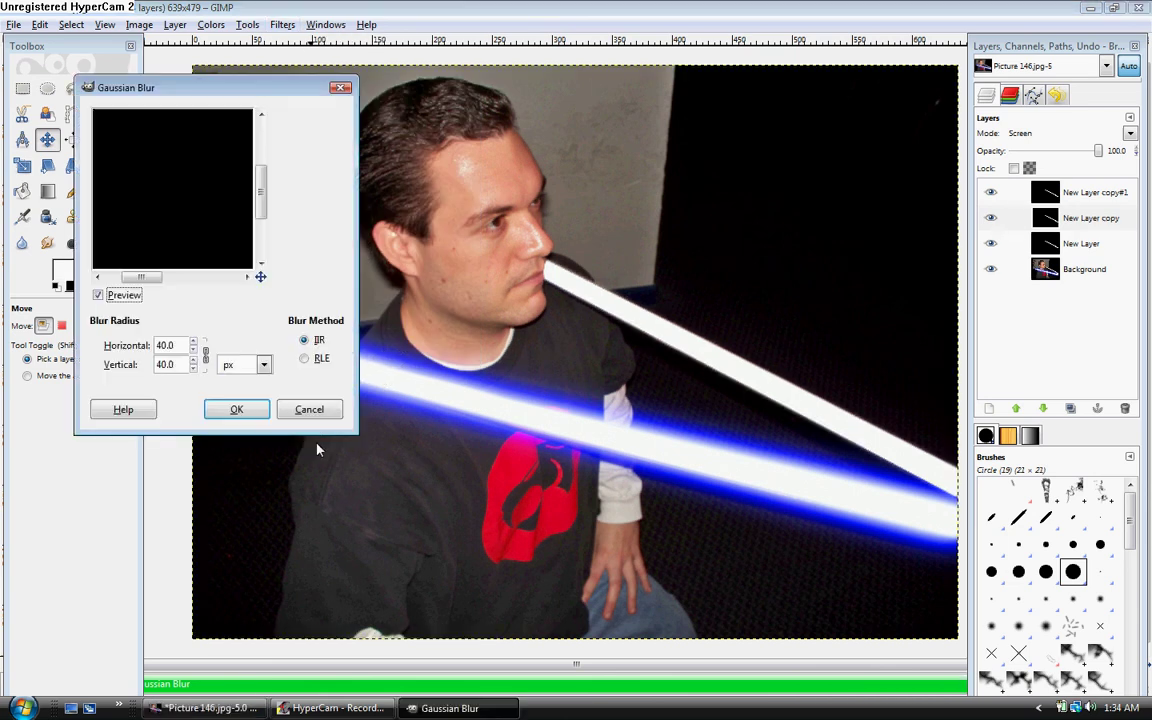
left_click(135, 340)
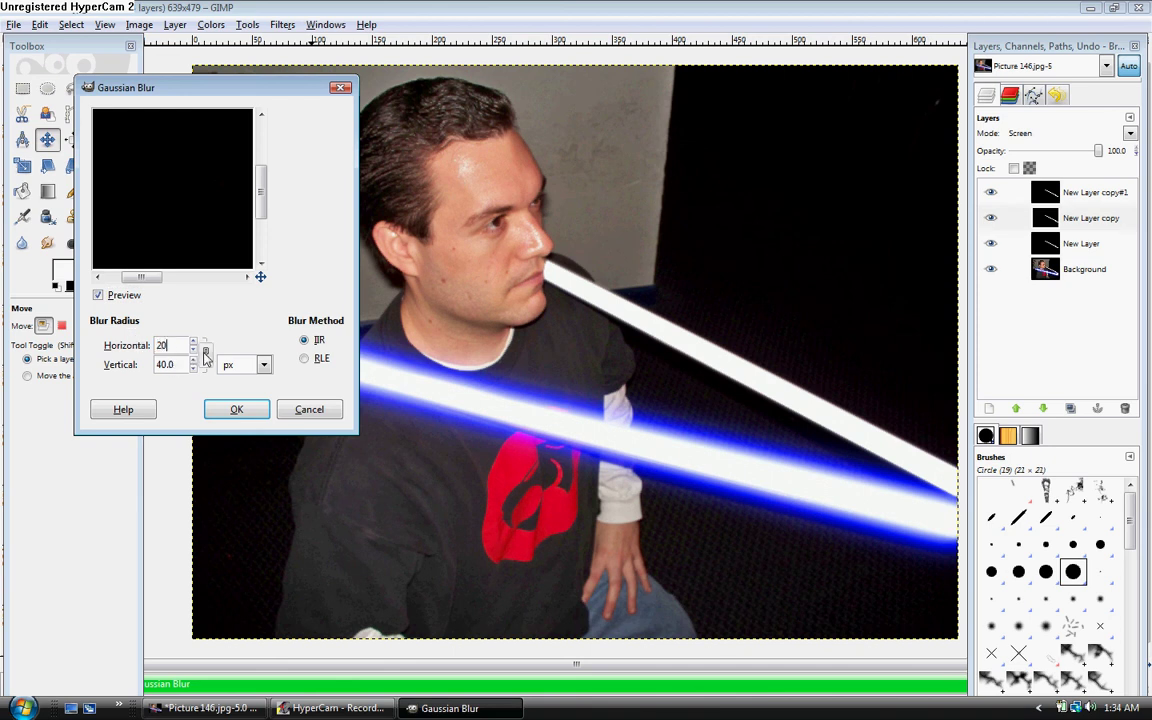
key("Tab")
left_click(214, 412)
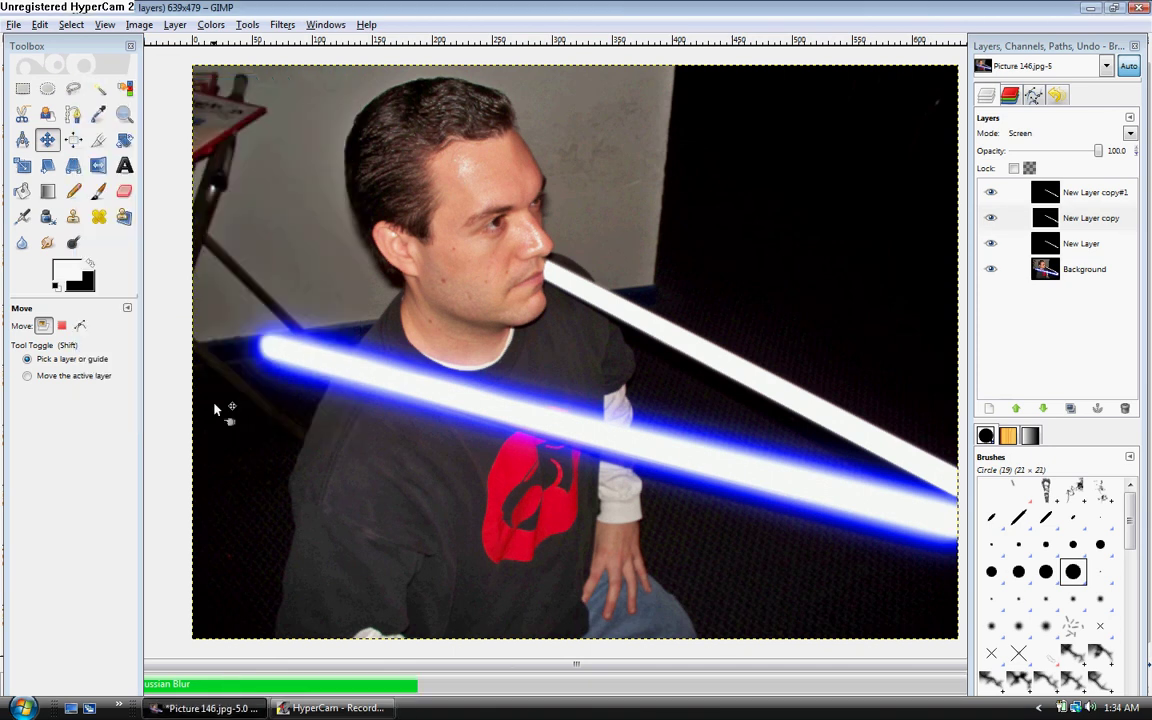
- Blur New Layer copy#1 with a 40 px Gaussian radius on both axes
left_click(1070, 200)
left_click(1070, 200)
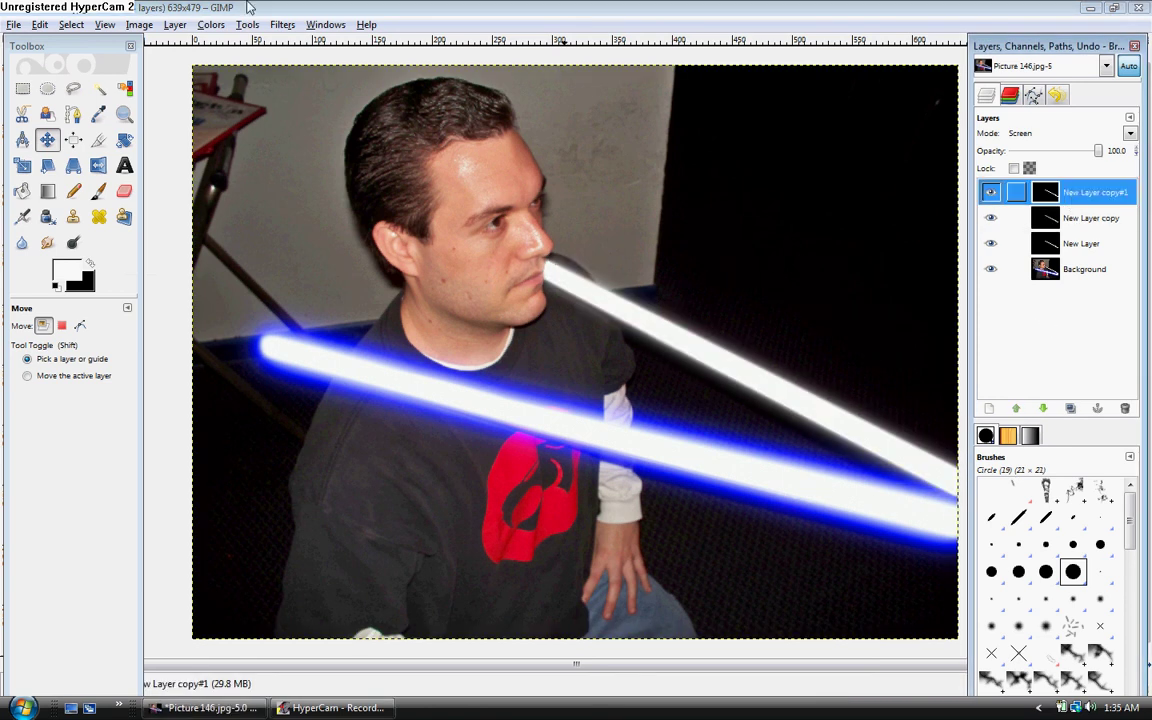
left_click(282, 24)
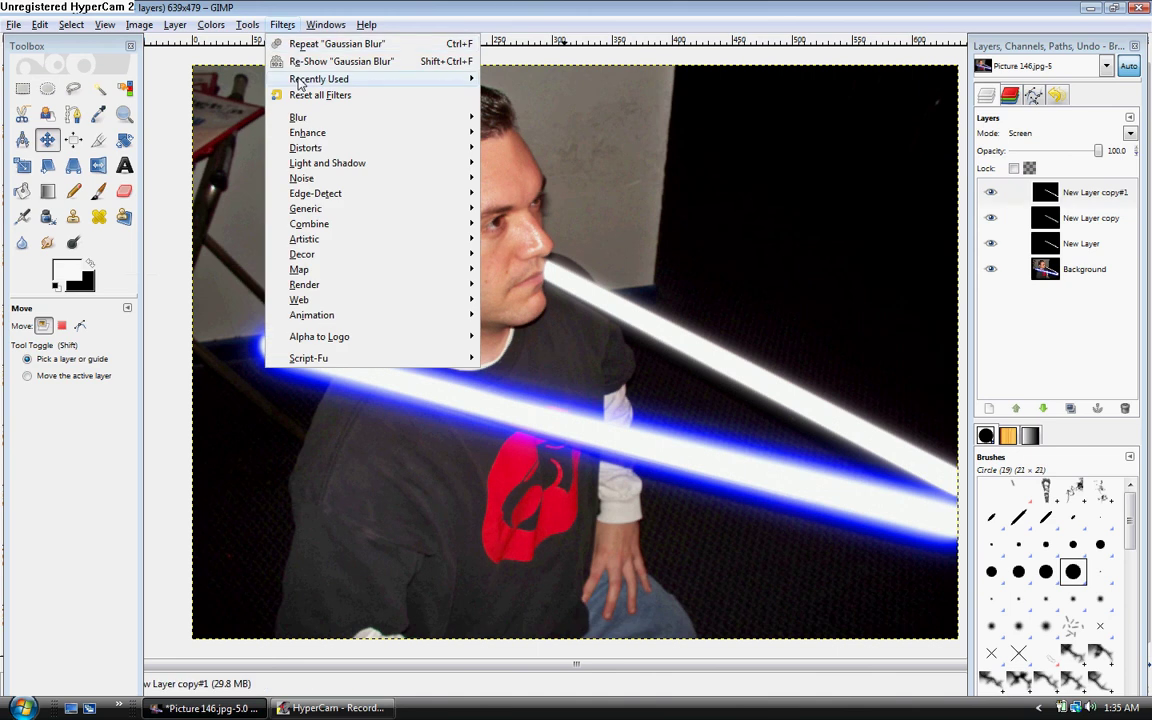
left_click(300, 62)
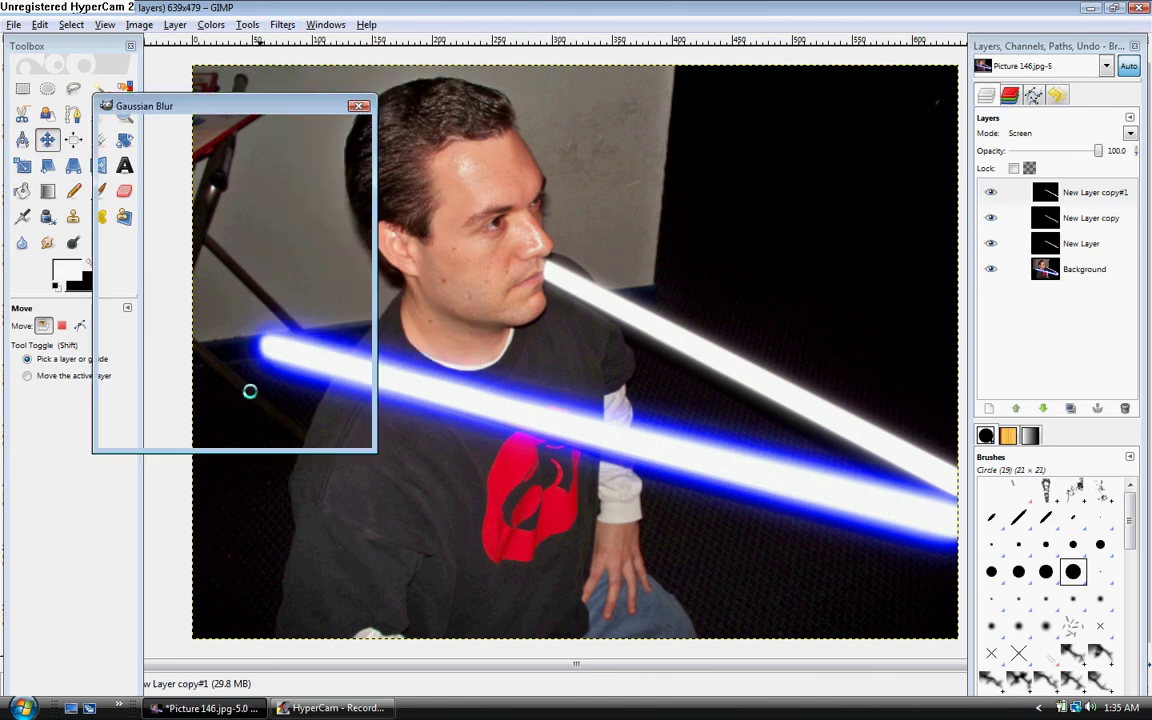
left_click_drag(203, 365, 158, 365)
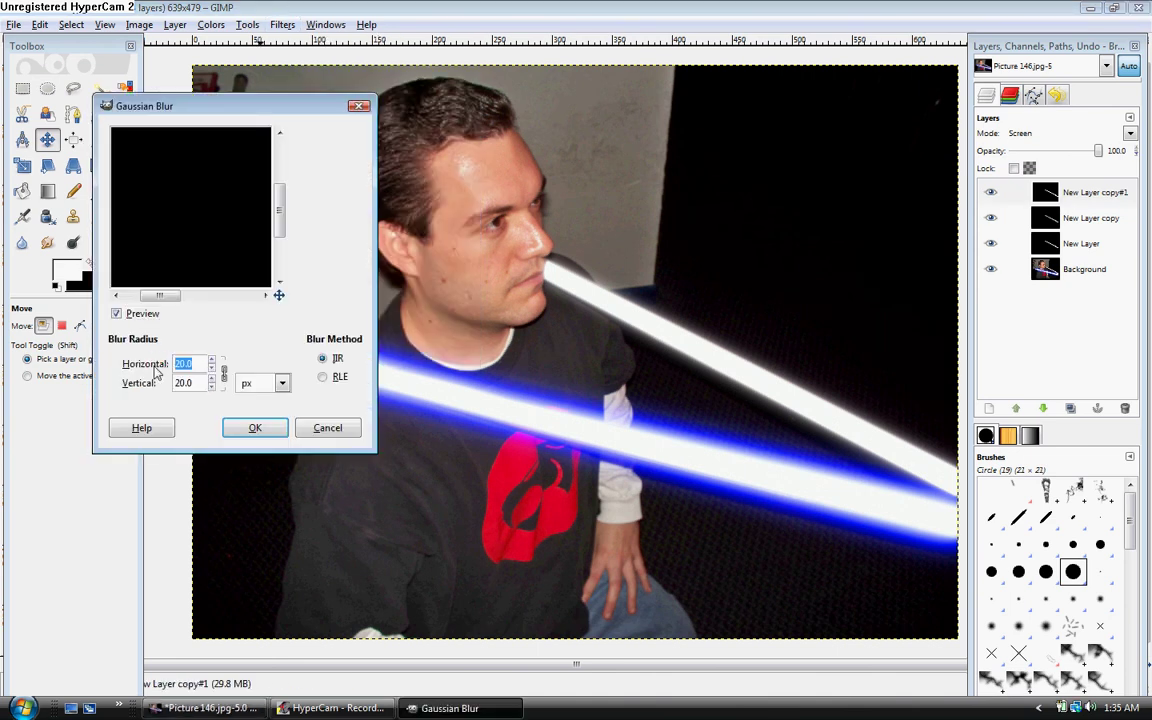
type("40")
left_click(222, 372)
left_click(255, 427)
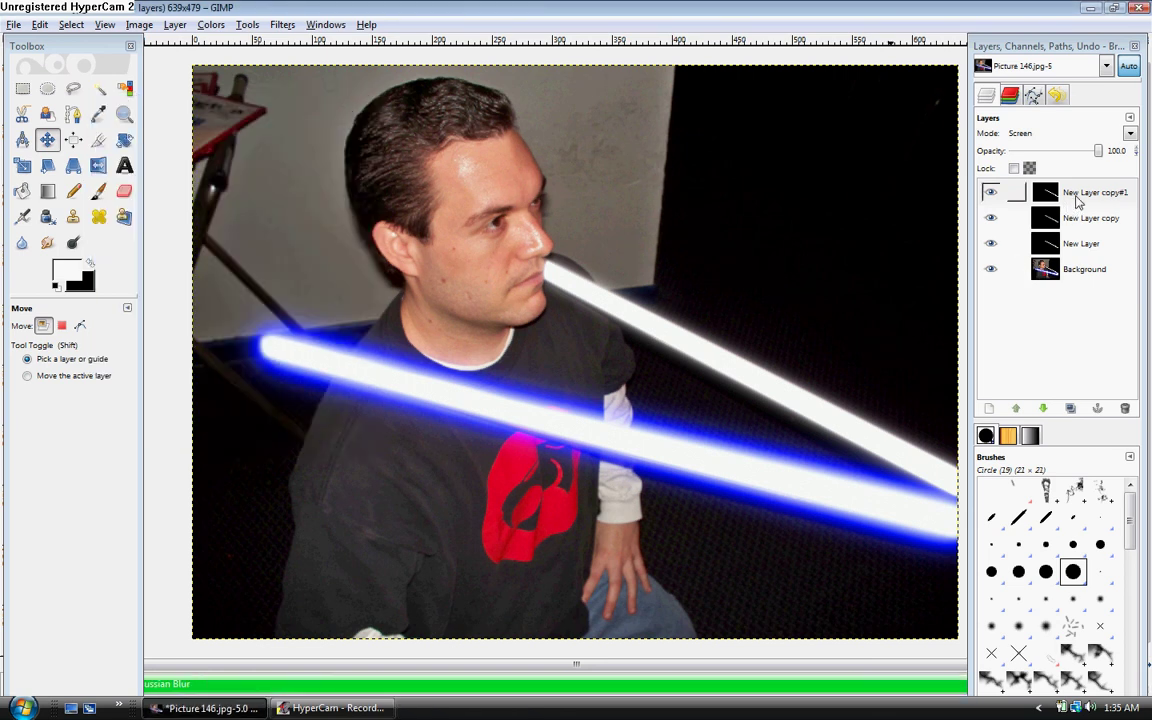
left_click(1077, 203)
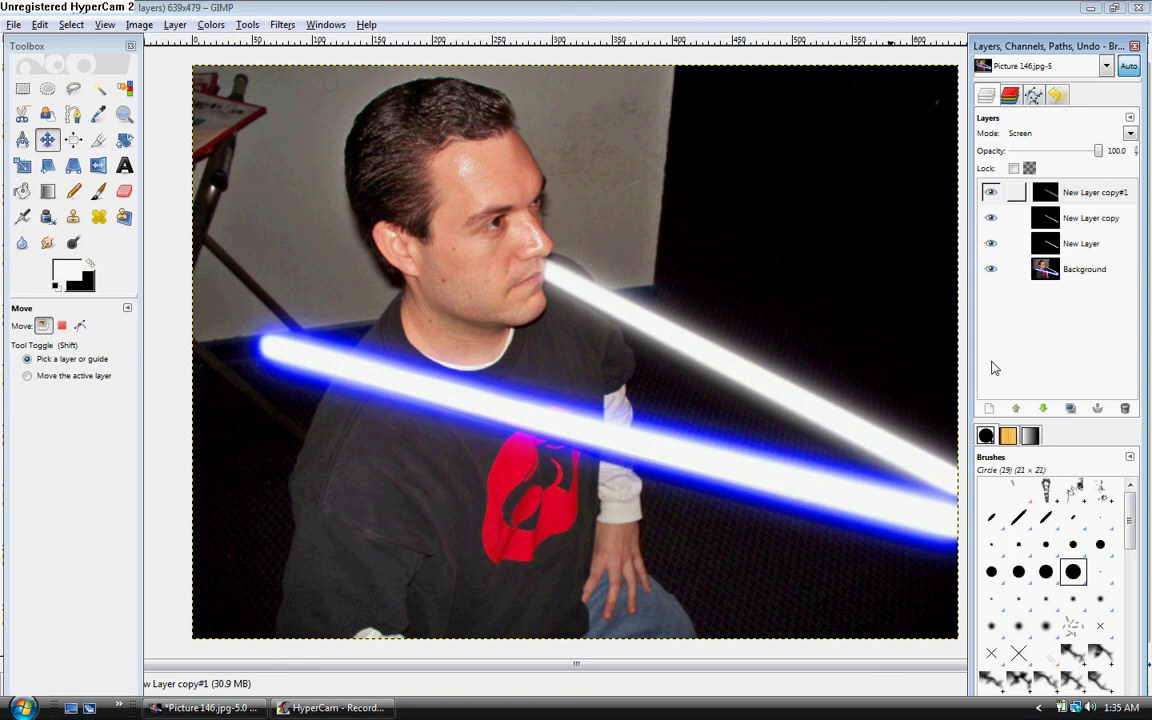
- Merge New Layer copy#1 down and set the merged layer to Screen mode
left_click(1104, 197)
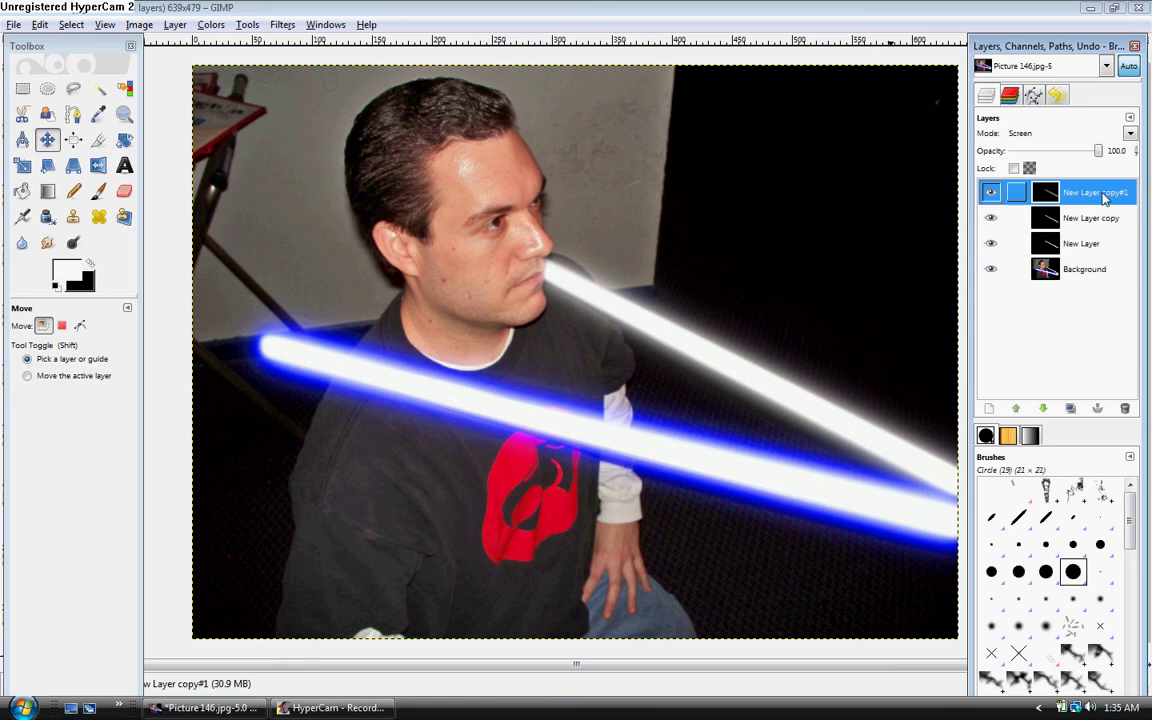
right_click(1104, 197)
left_click(1000, 203)
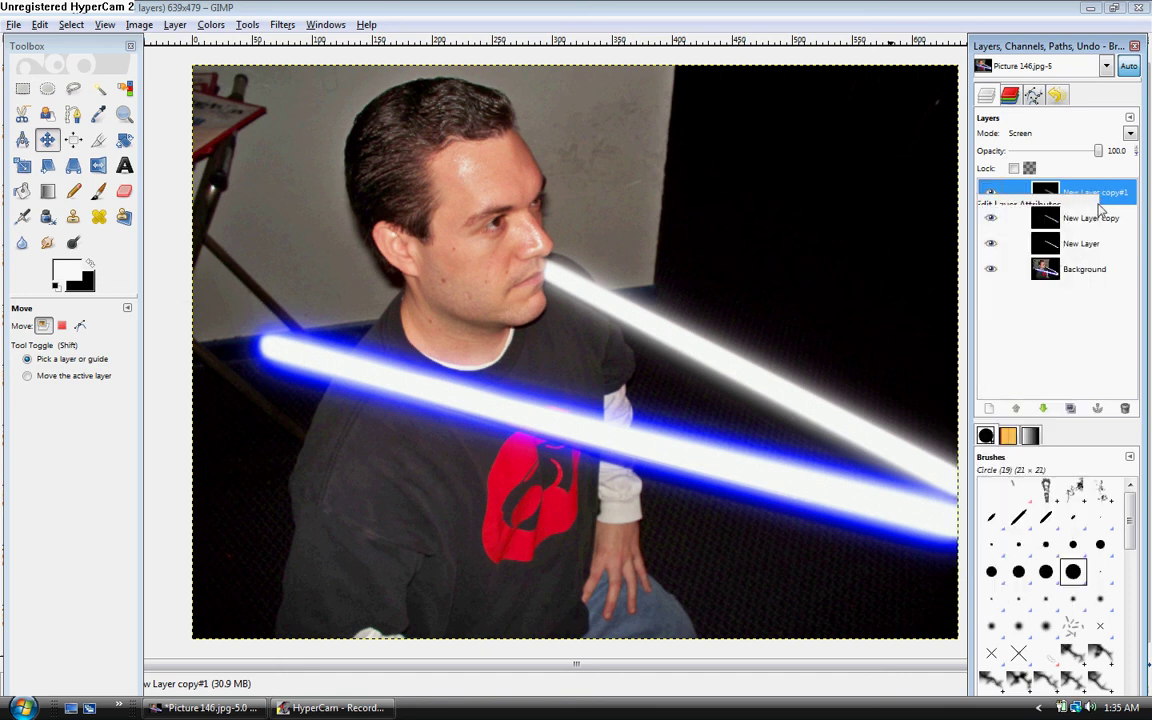
left_click(1130, 134)
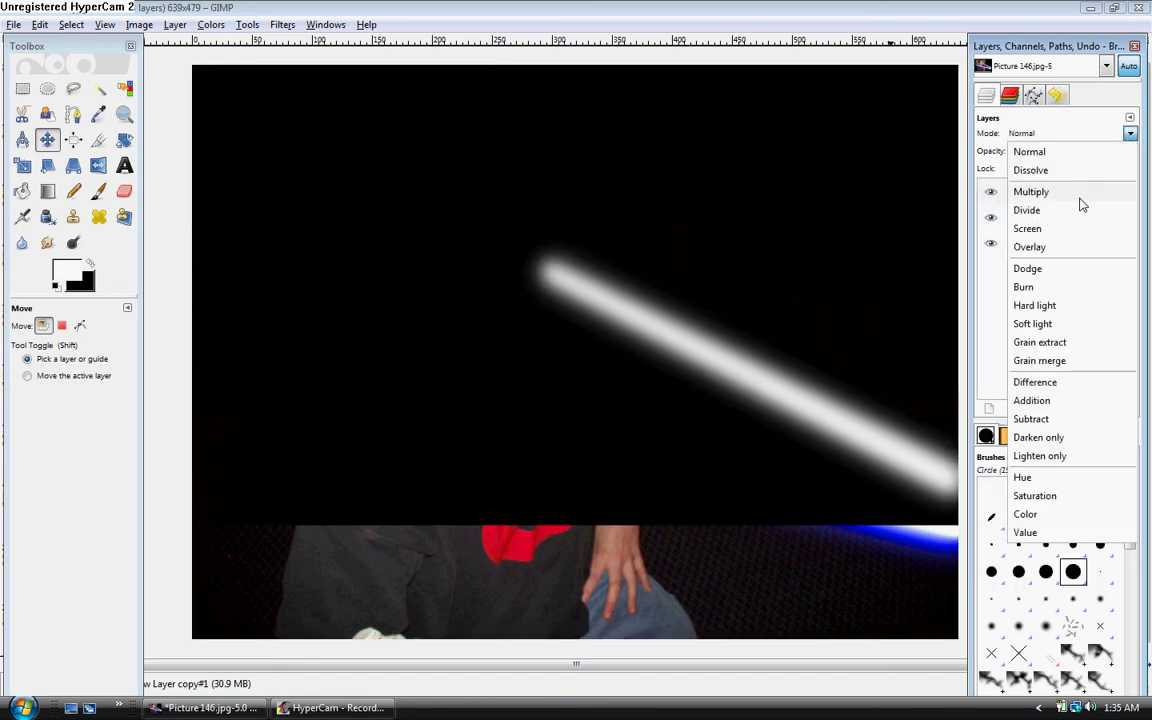
left_click(1040, 230)
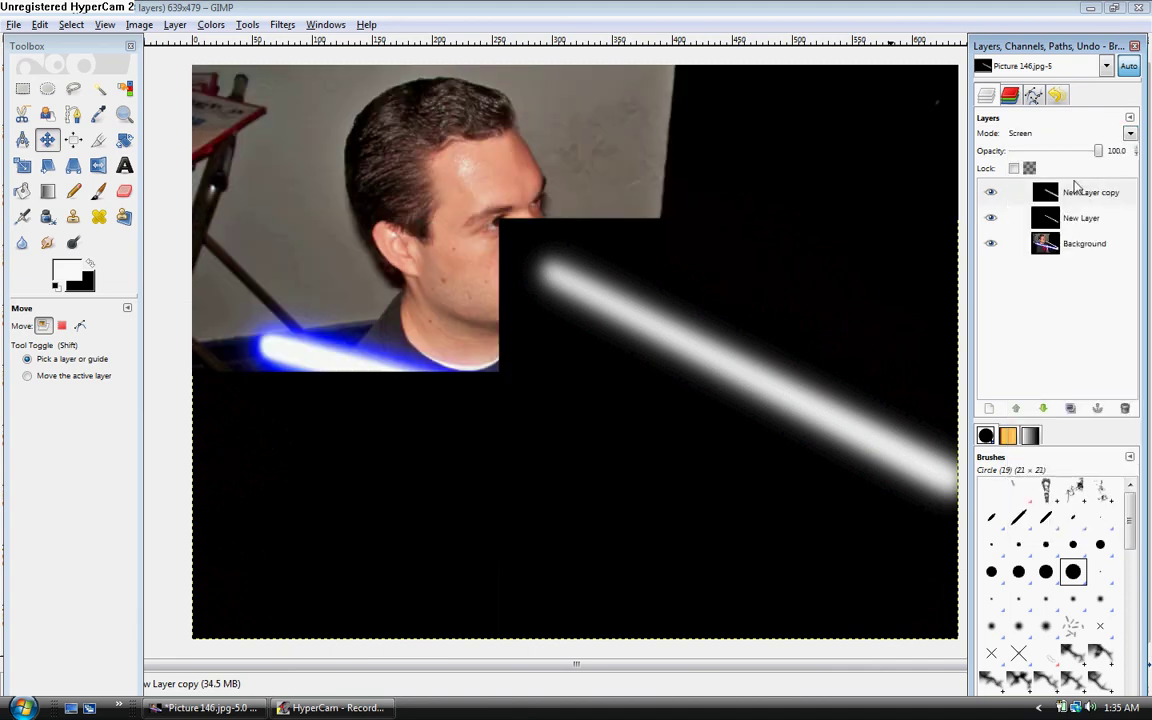
- Merge New Layer copy down into New Layer and set it to Screen mode
right_click(1077, 197)
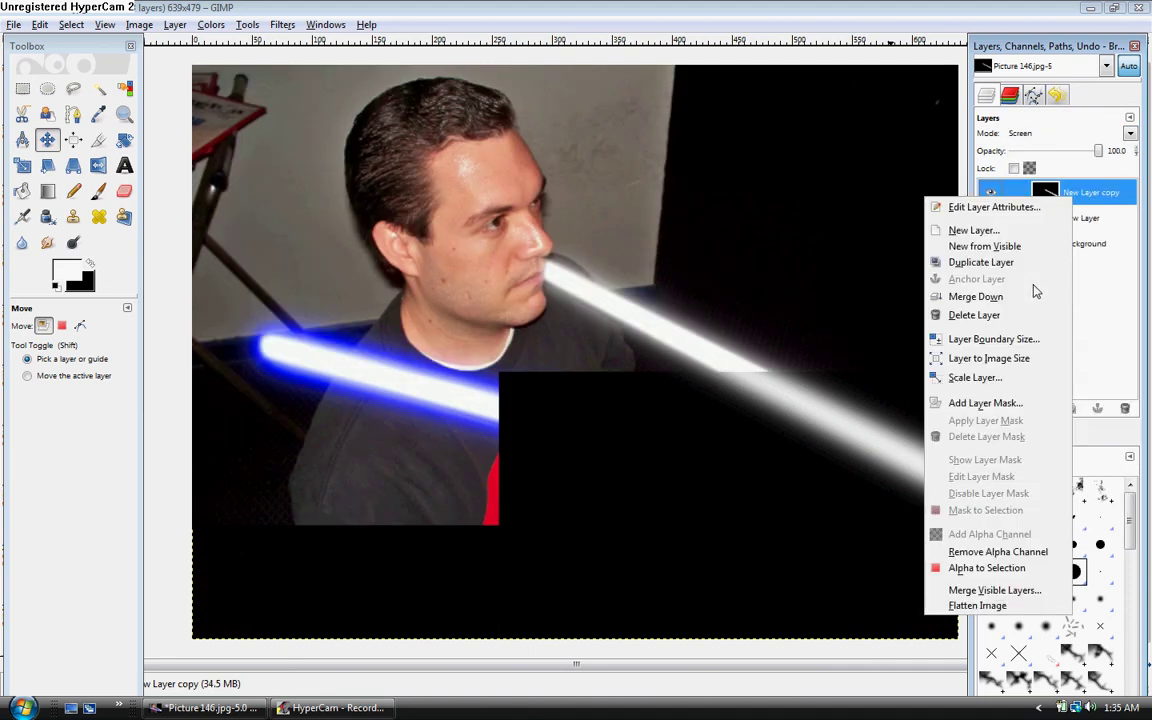
key("Escape")
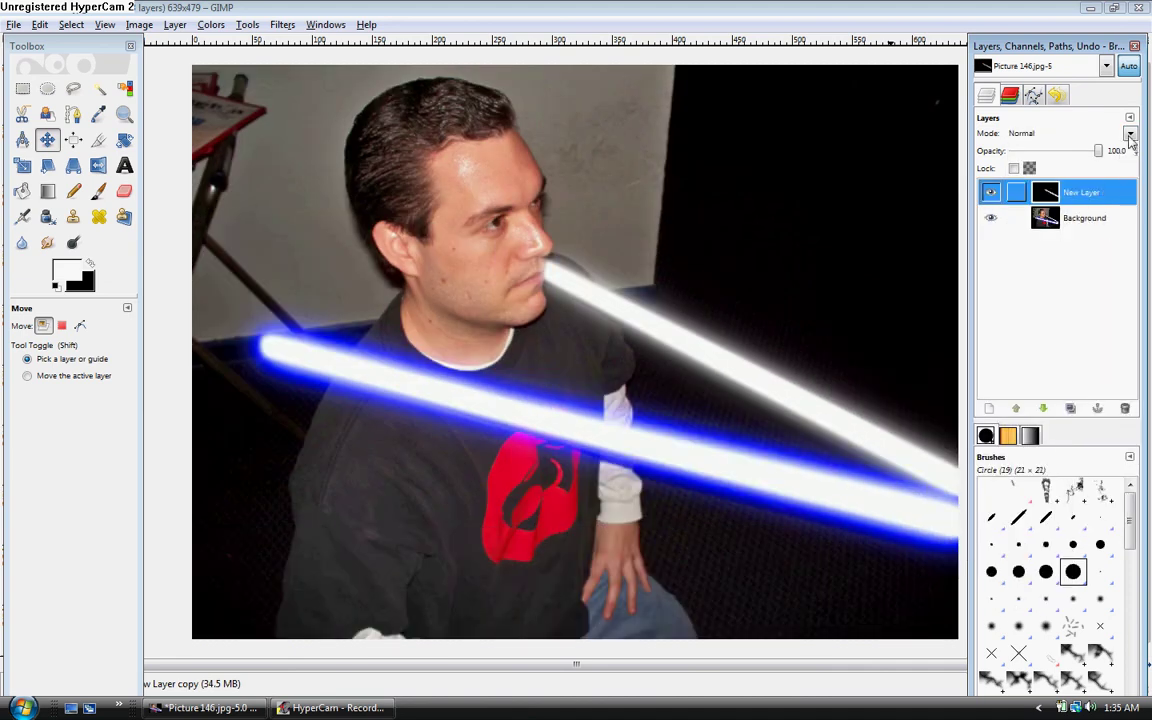
left_click(1017, 130)
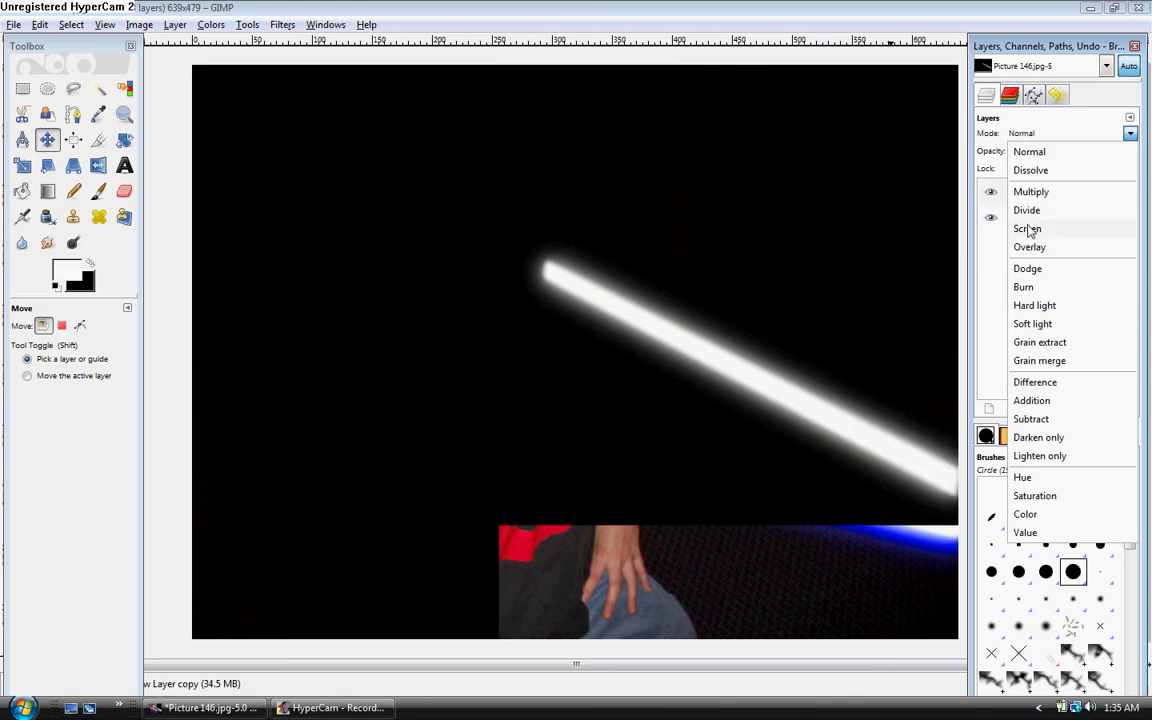
left_click(1027, 228)
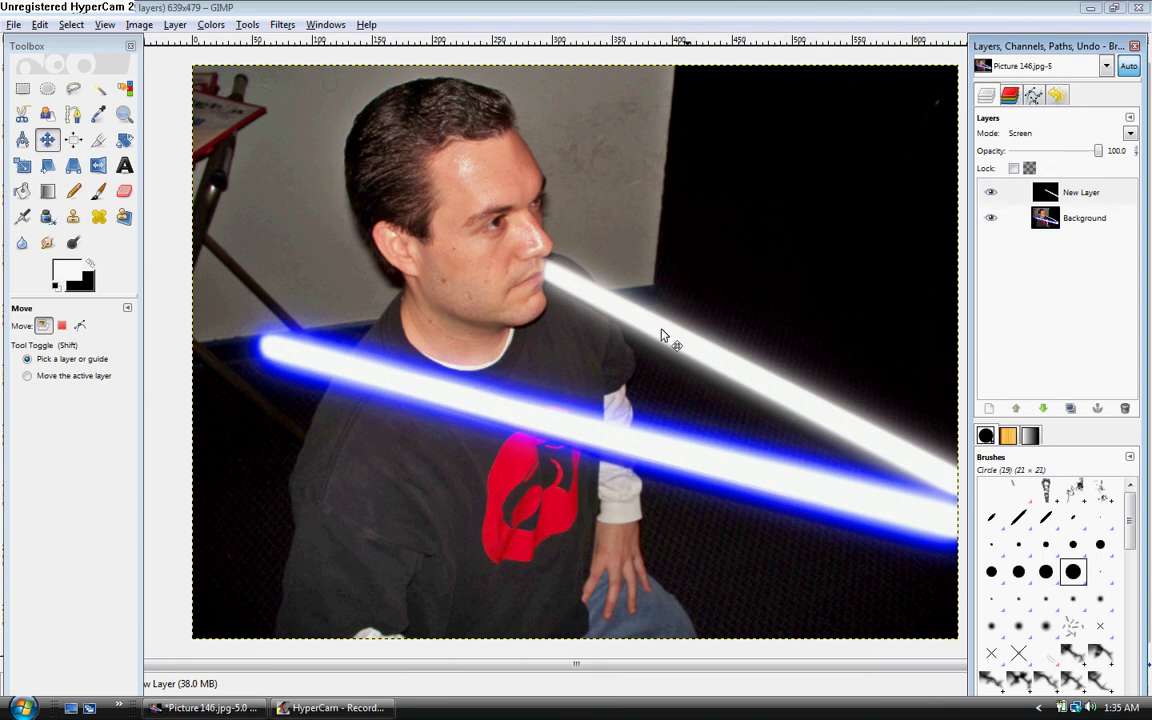
- Color-balance the upper saber toward red: shadows Red raised, midtones and highlights Red 100
left_click(211, 27)
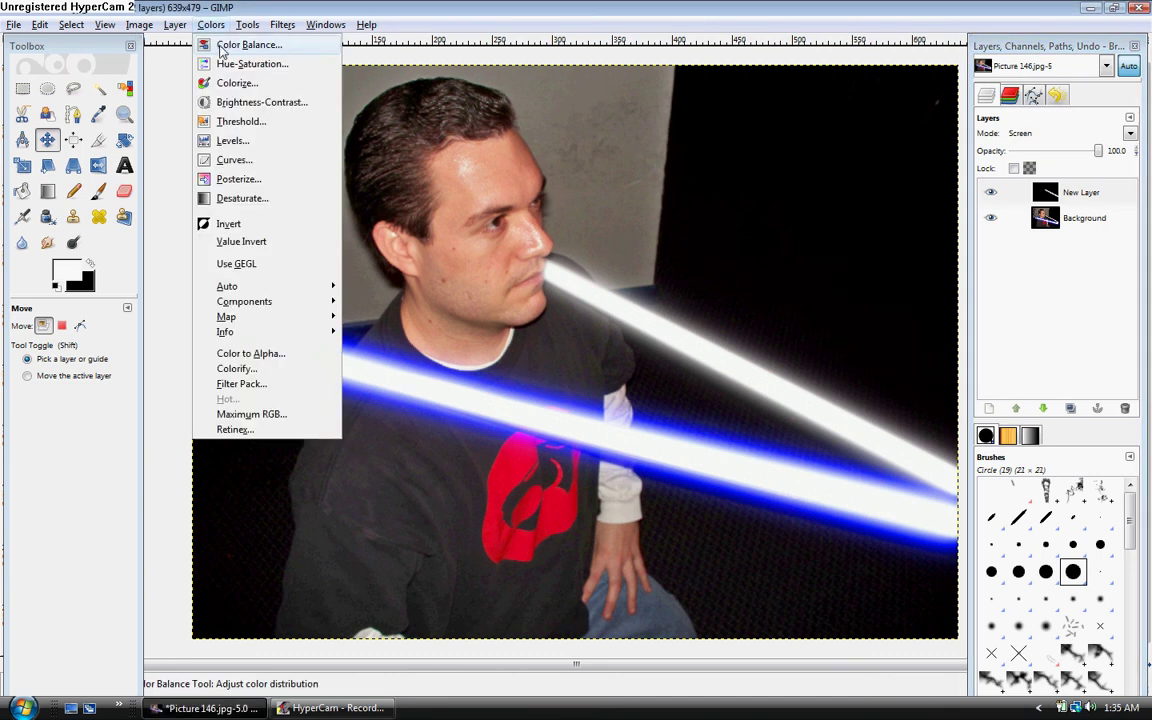
left_click(222, 47)
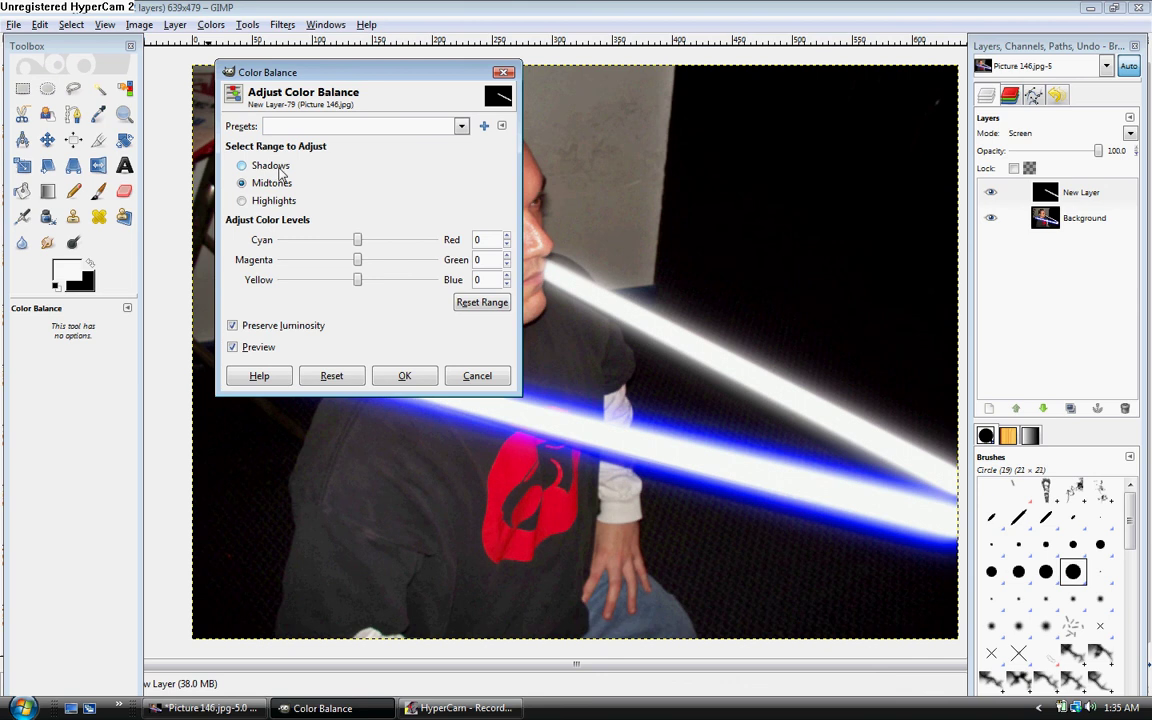
key("alt+s")
left_click(483, 240)
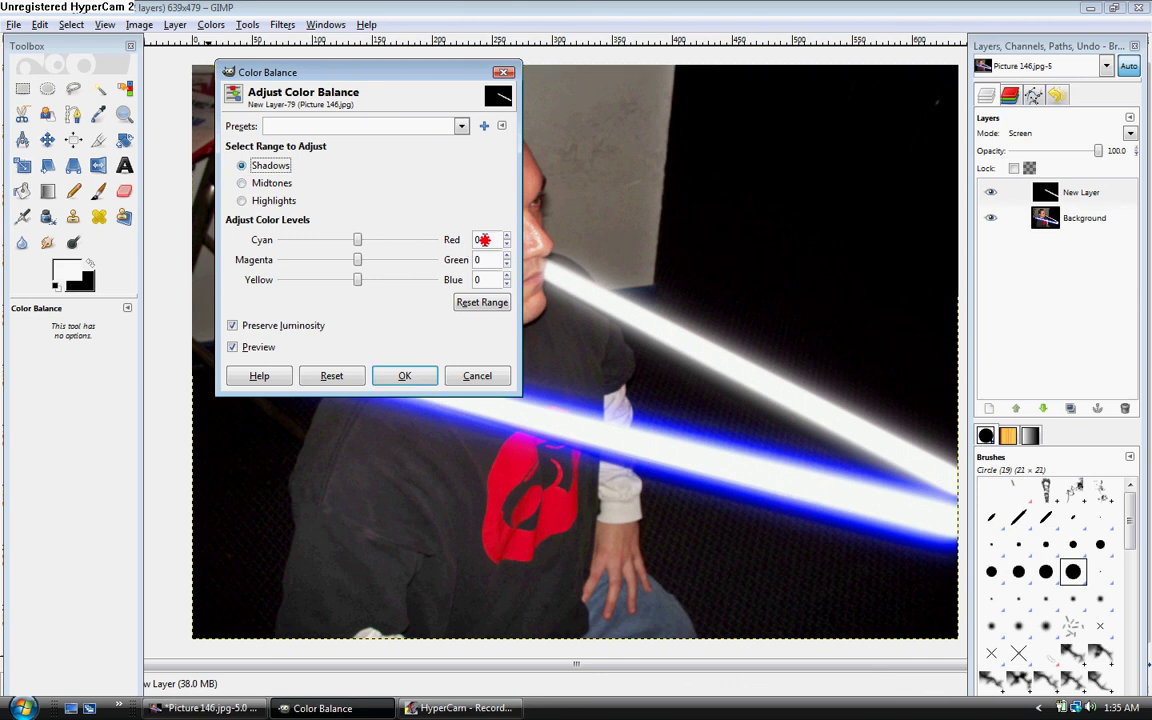
type("35")
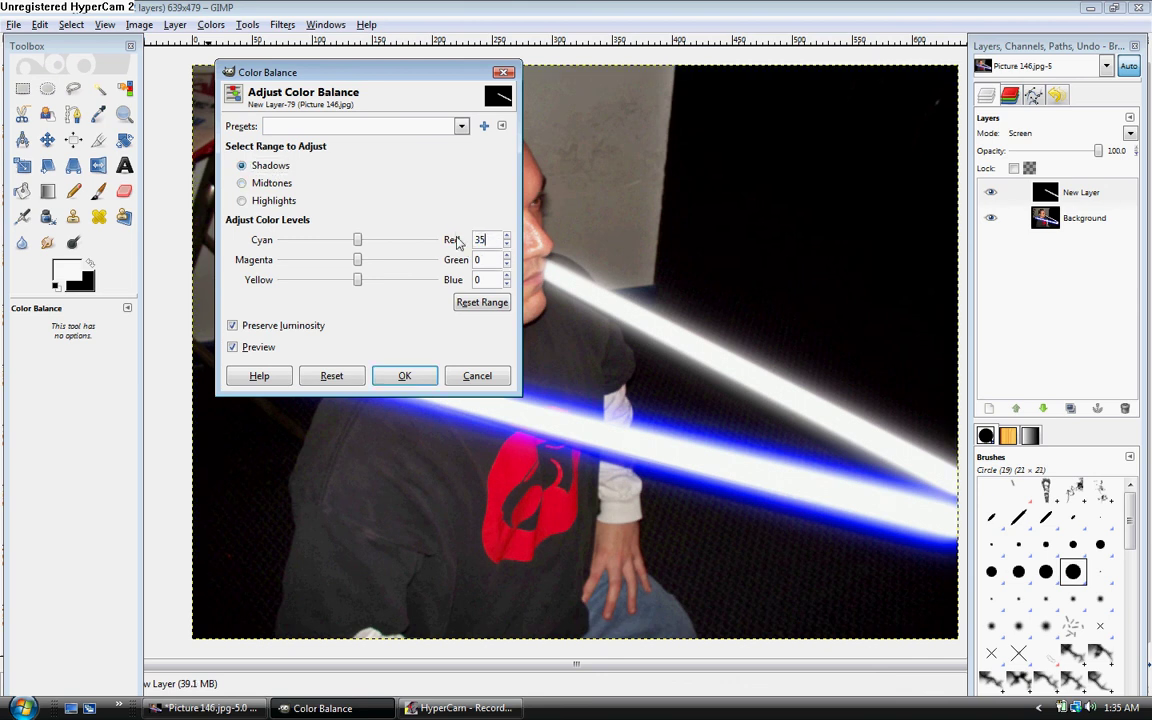
left_click(242, 184)
left_click_drag(358, 242, 489, 257)
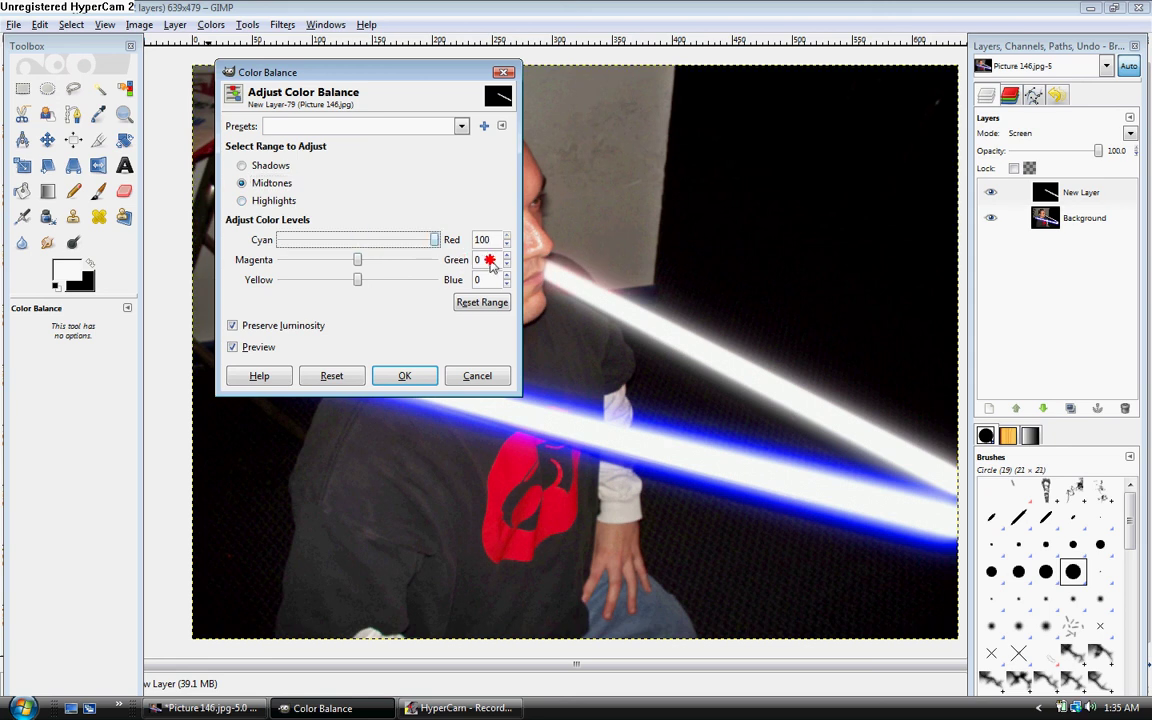
left_click(277, 201)
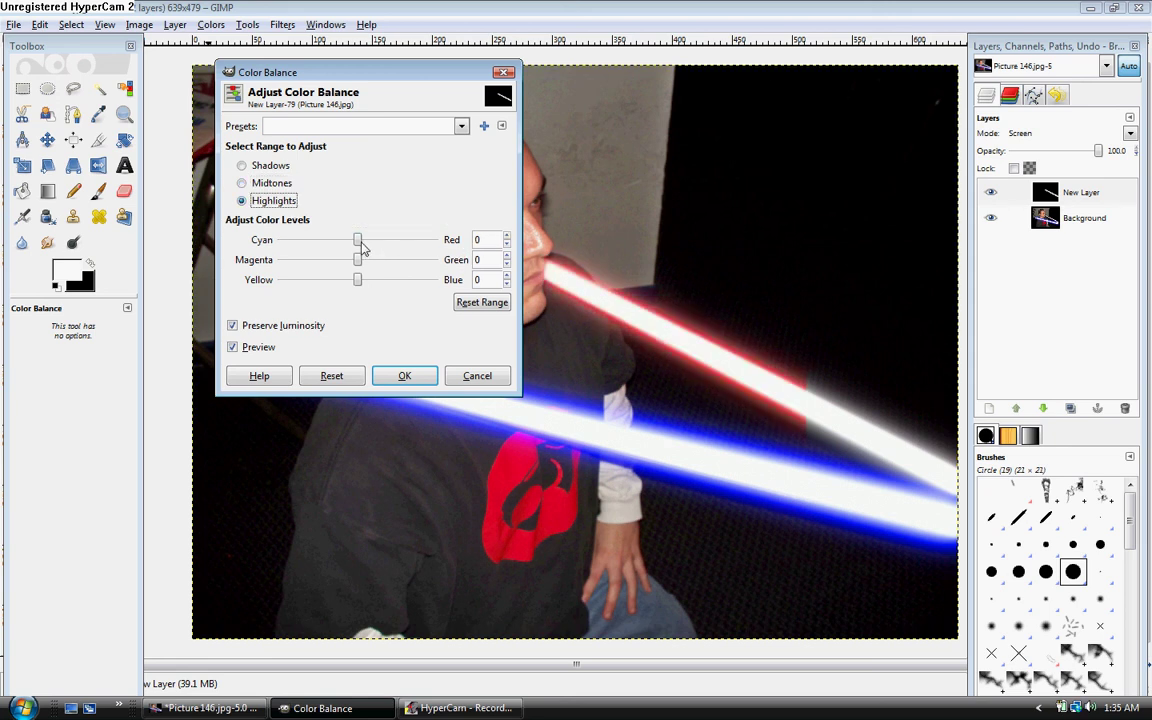
left_click_drag(357, 240, 504, 246)
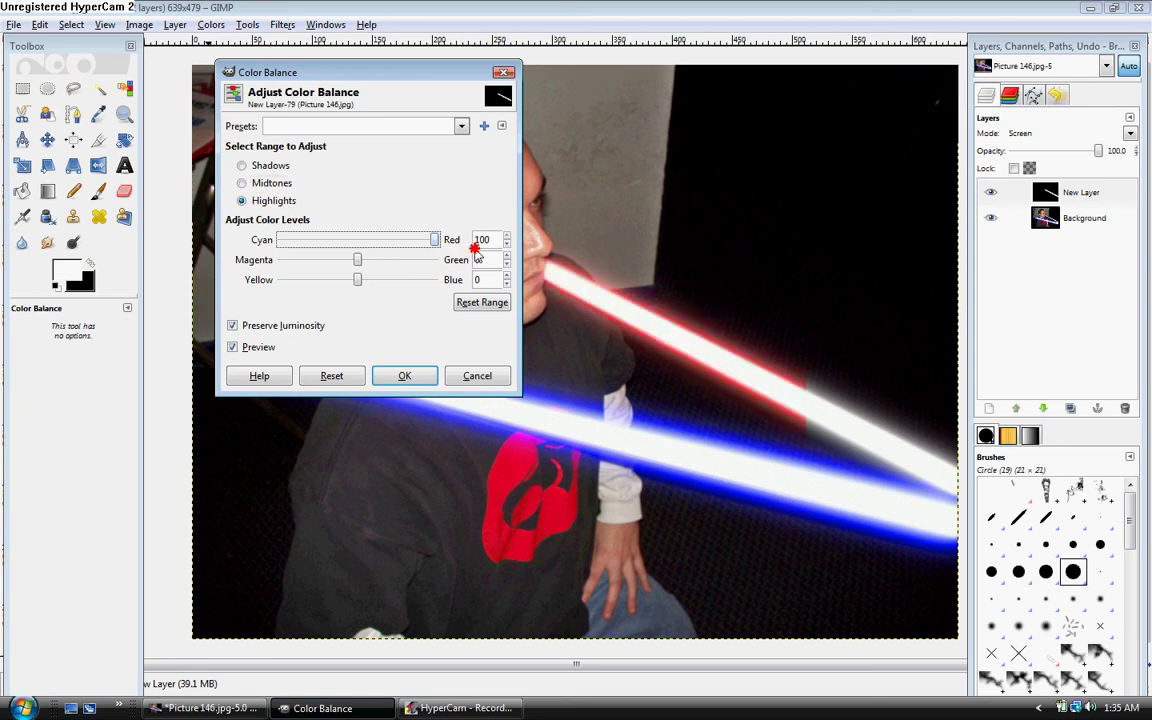
left_click(404, 377)
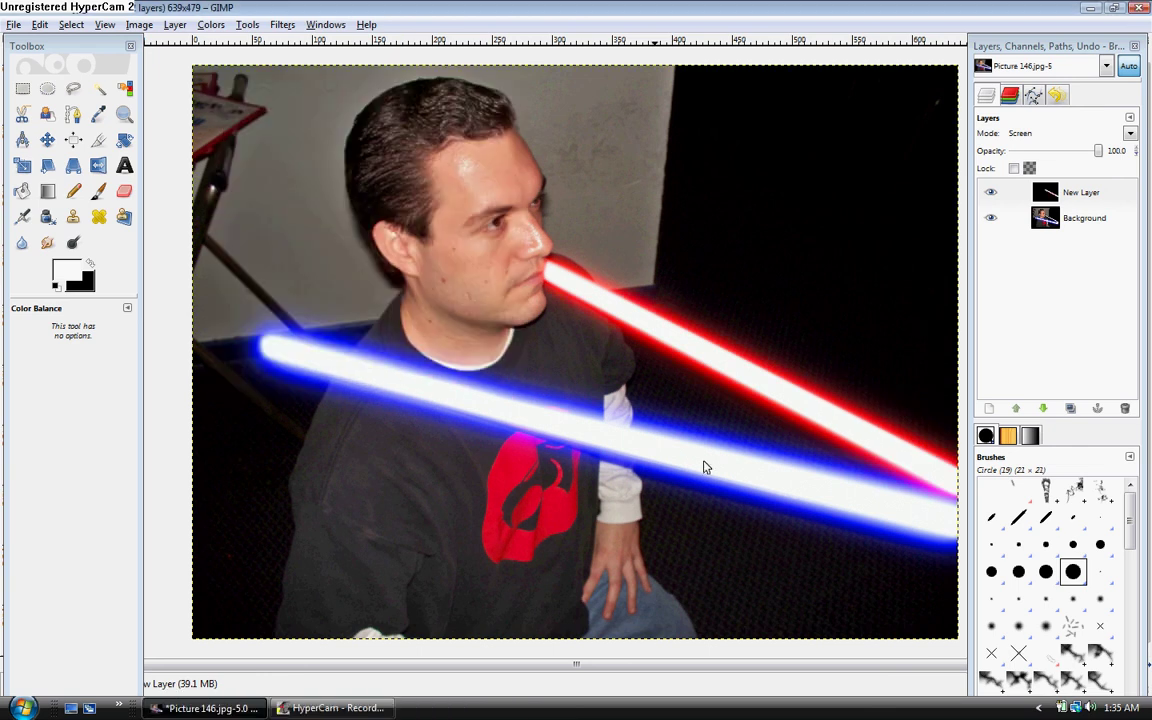
- Merge the red saber layer into Background and zoom out to view the whole image
right_click(1068, 196)
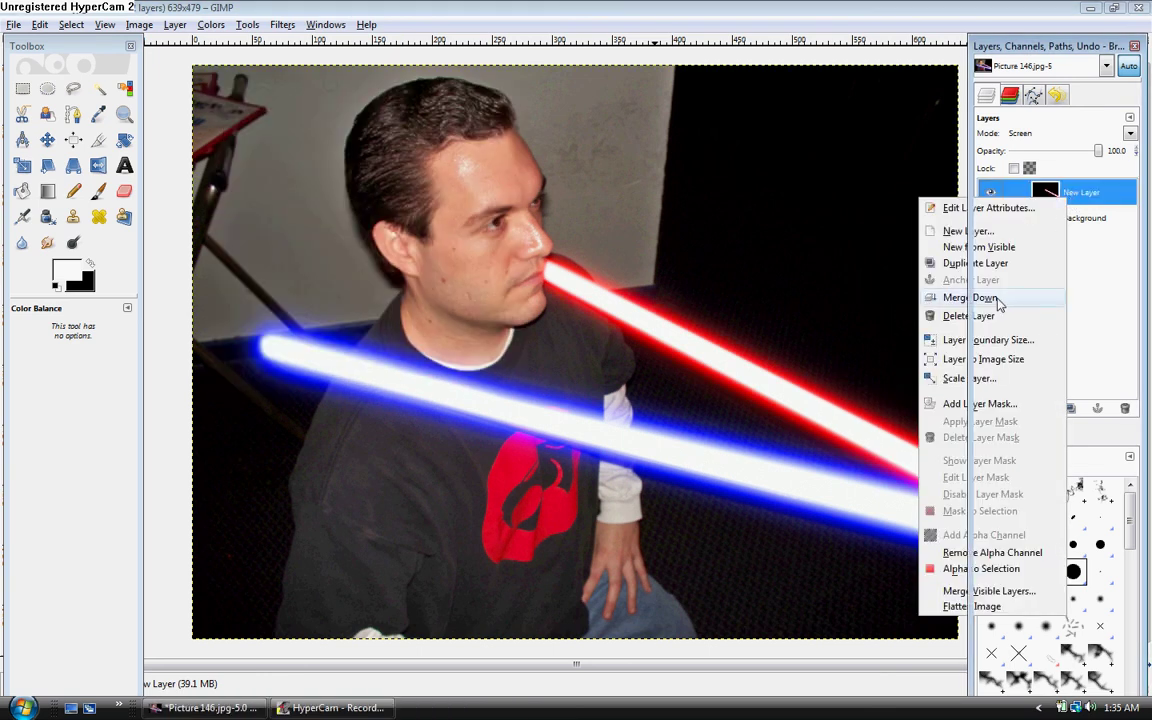
left_click(970, 297)
left_click(120, 115)
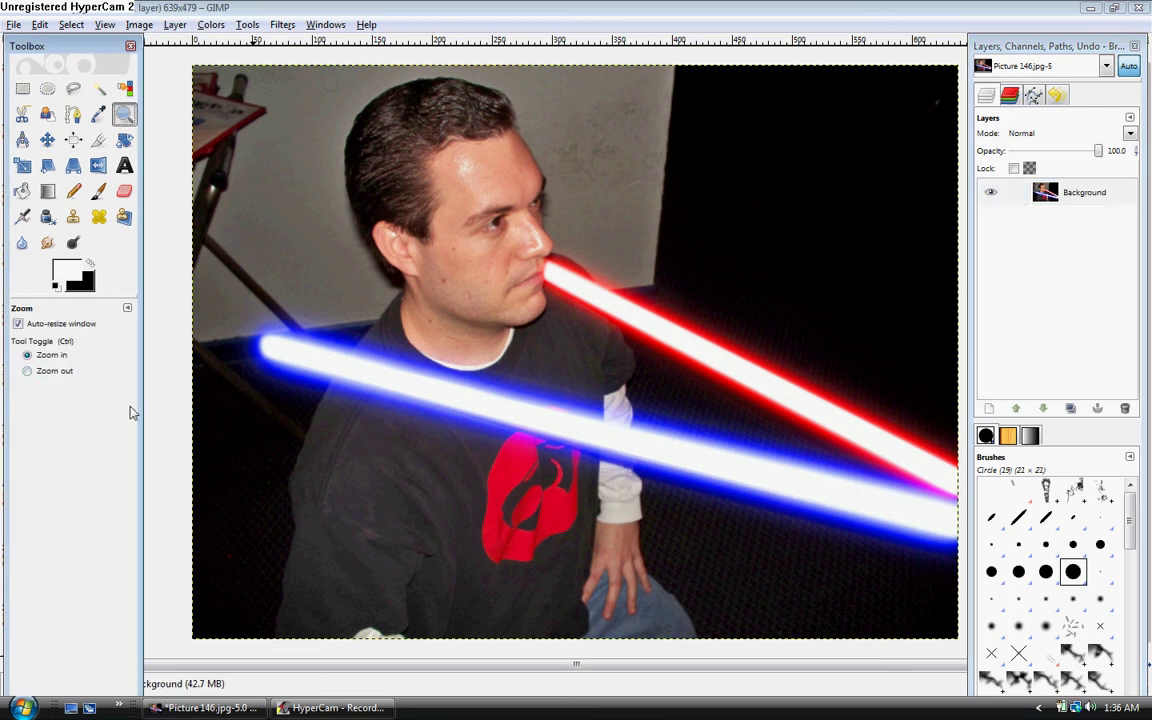
left_click(557, 468, "ctrl")
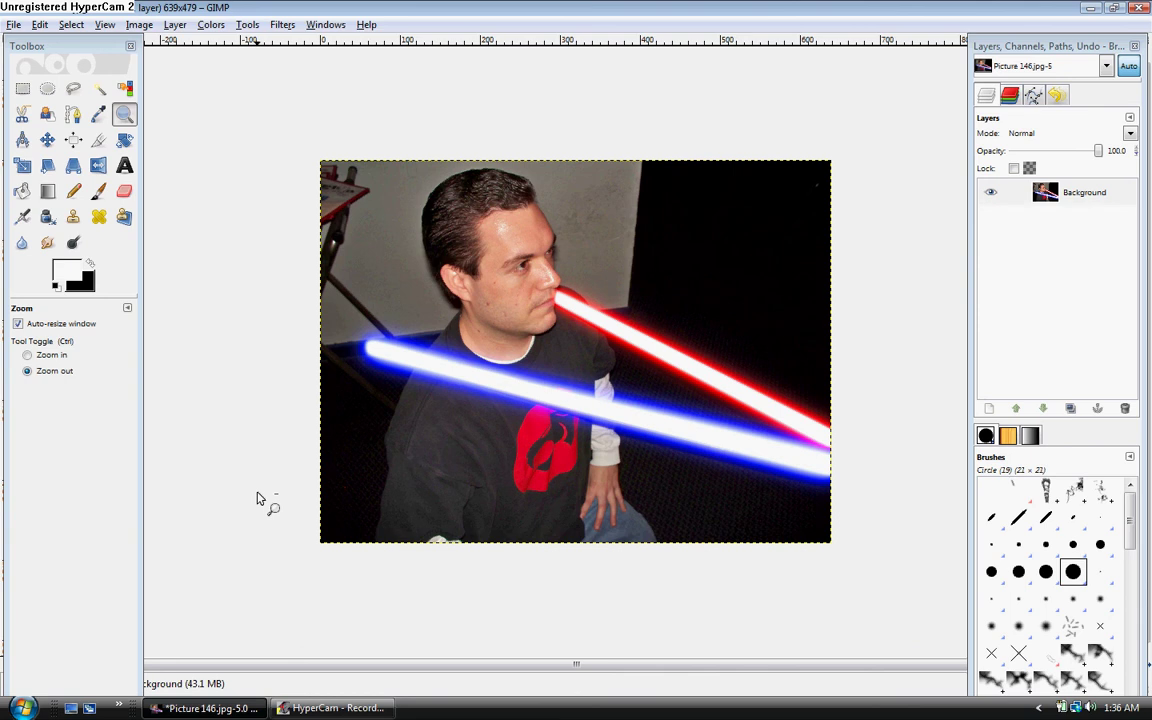